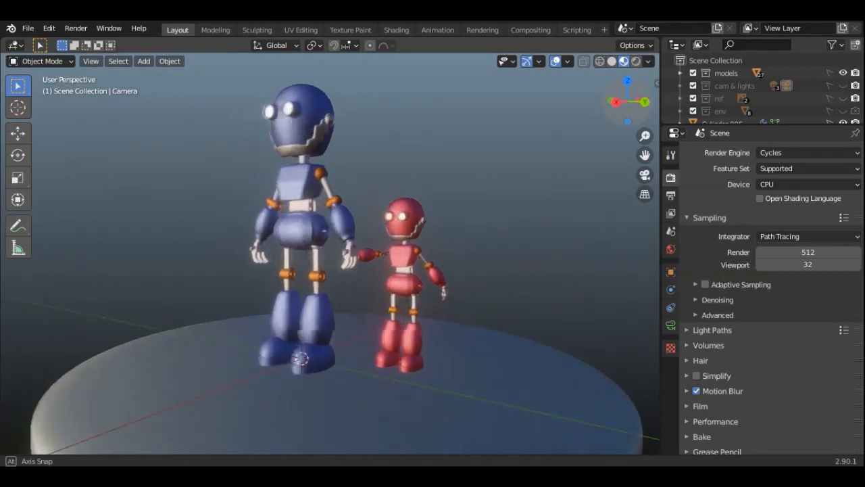
mouse_move(639, 157)
mouse_down()
mouse_move(549, 172)
mouse_move(643, 120)
mouse_move(639, 157)
mouse_up()
scroll(389, 197, up, 6)
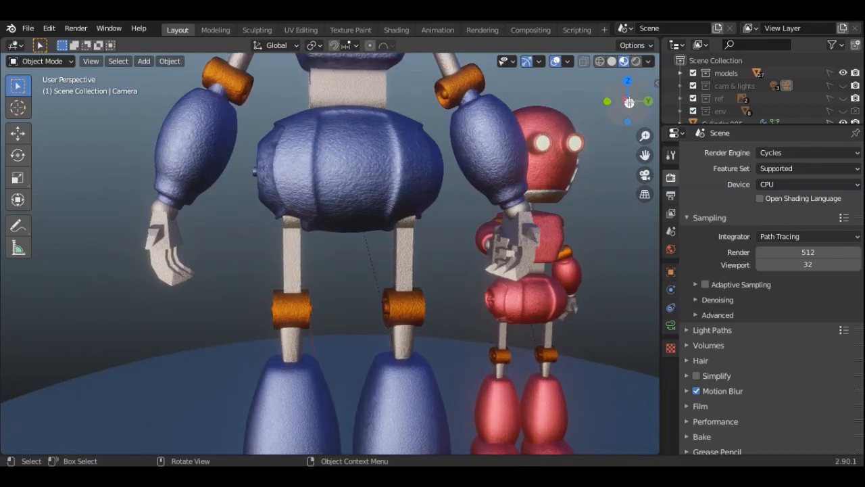
drag(628, 102, 647, 100)
scroll(572, 193, down, 5)
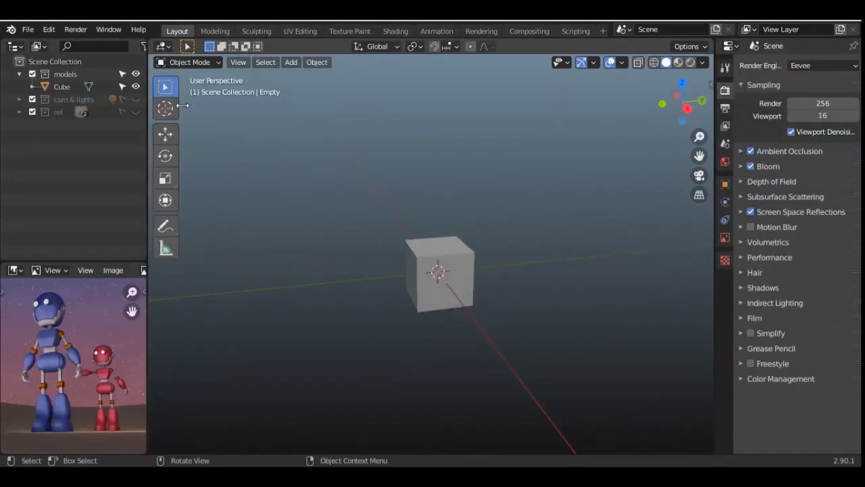
Step: Show the reference images and raise the cube about 5.04 m along Z onto the robot's head outline in the right view
click(135, 112)
click(687, 108)
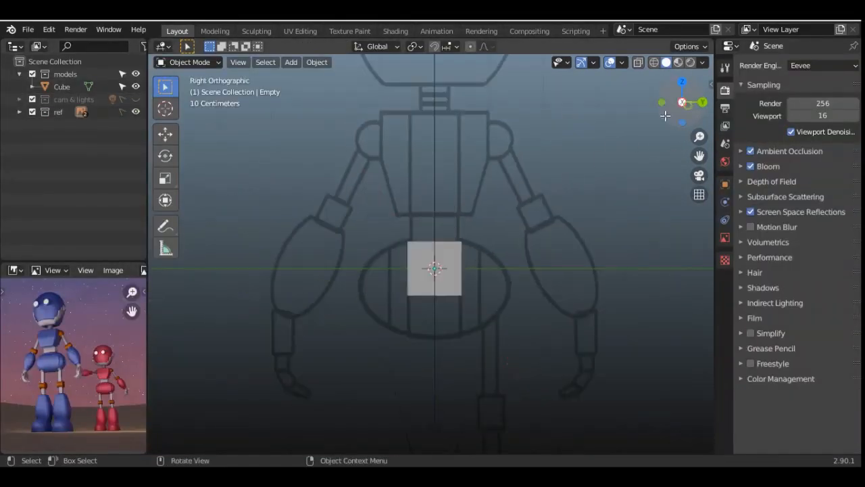
scroll(401, 214, down, 2)
click(412, 253)
key(g)
key(z)
click(500, 158)
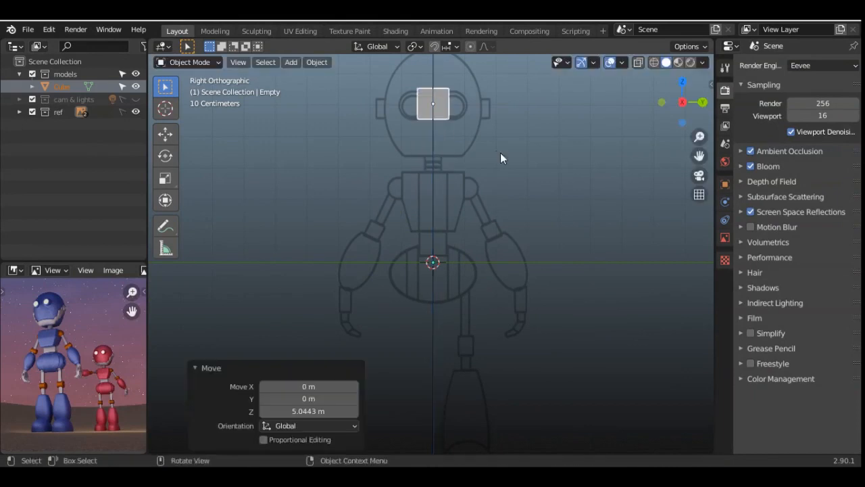
drag(700, 156, 711, 245)
scroll(520, 158, up, 2)
click(201, 370)
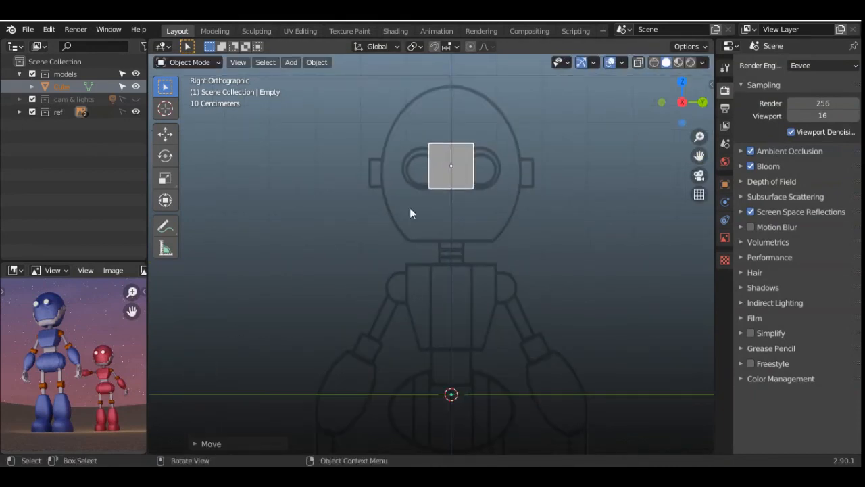
Step: Round the cube into a sphere with a Catmull-Clark Subdivision Surface modifier and apply it
click(451, 177)
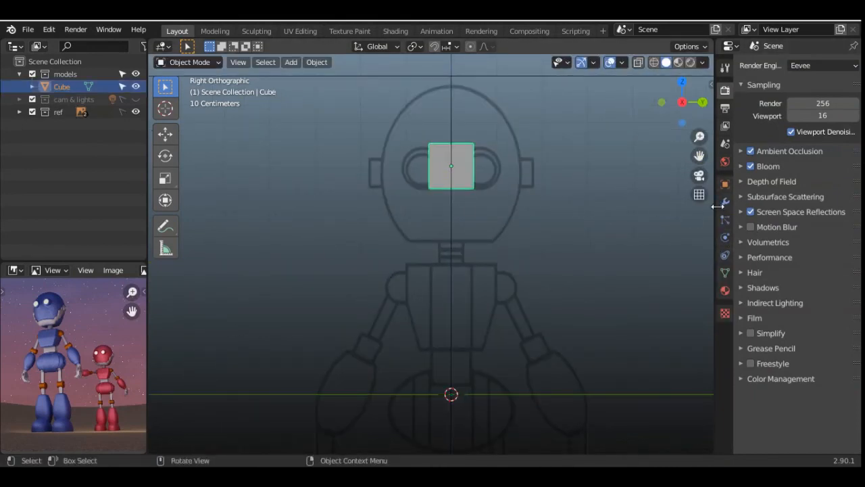
click(726, 201)
click(789, 65)
click(607, 274)
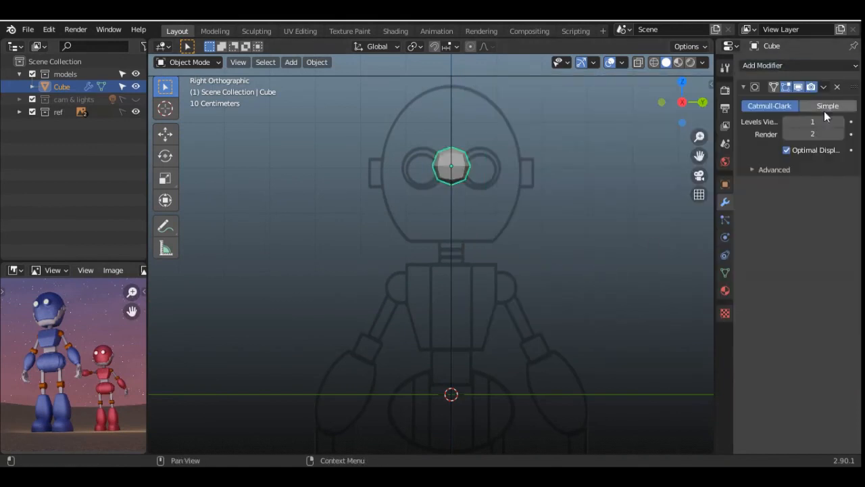
click(823, 88)
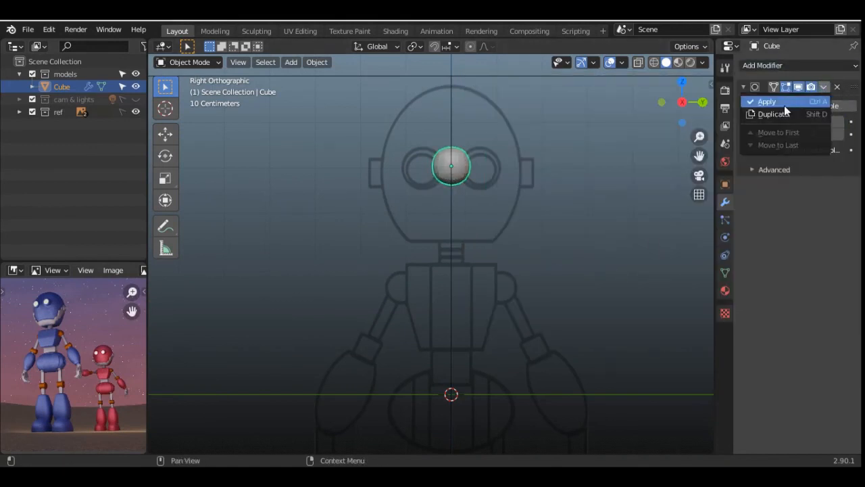
click(784, 102)
Step: Scale the sphere to the width of the head outline and stretch it along Z to match the head's height
scroll(471, 180, up, 4)
drag(700, 156, 643, 340)
drag(522, 252, 528, 224)
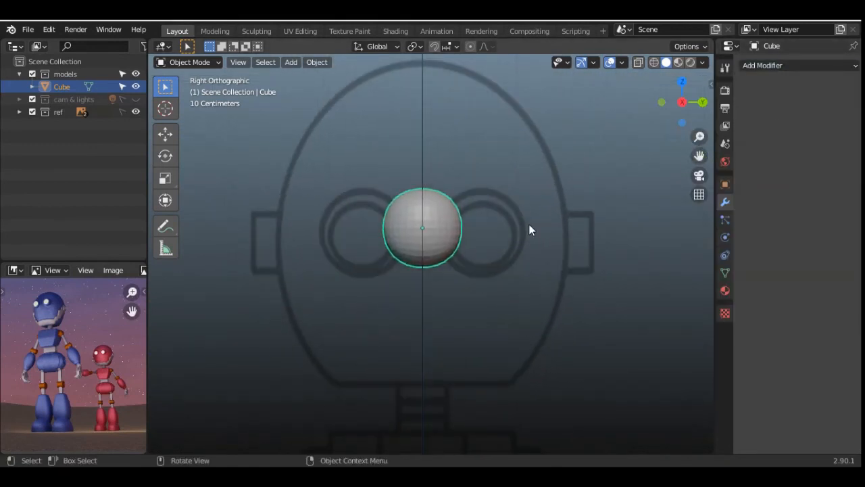
key(s)
click(221, 350)
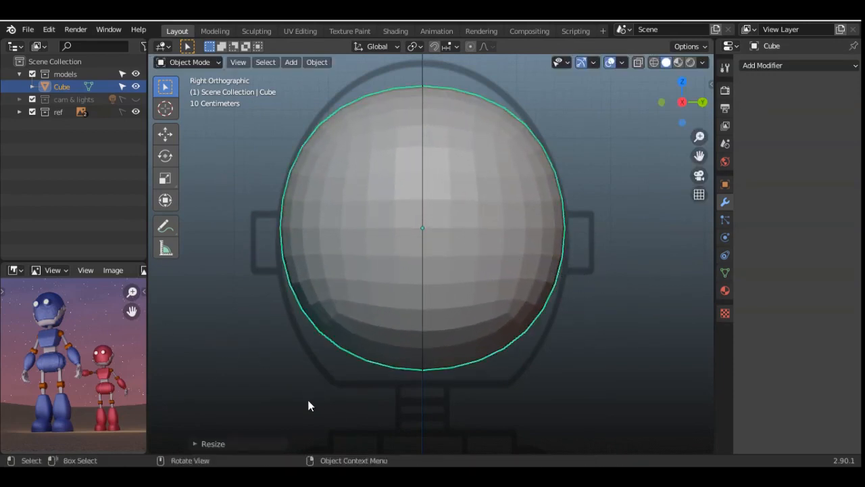
key(s)
key(z)
click(328, 433)
scroll(540, 281, down, 2)
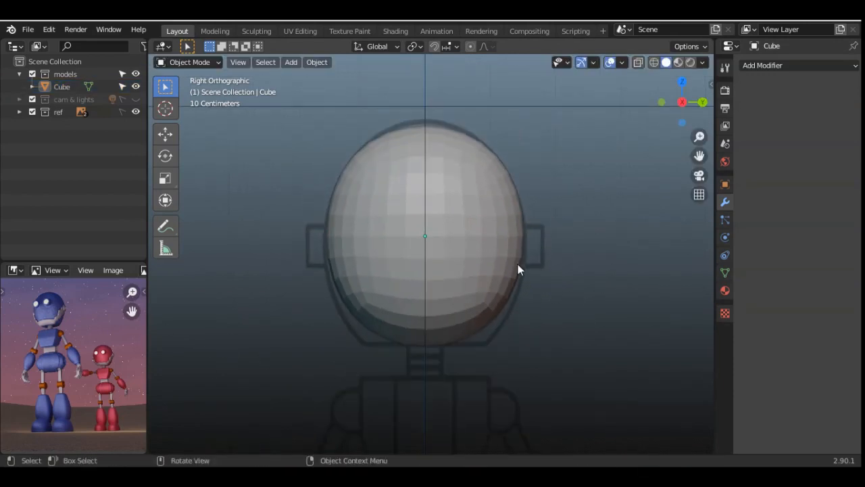
Step: Select the four central faces on both ear sides of the head with X-ray on and shape them into circles with LoopTools
click(701, 103)
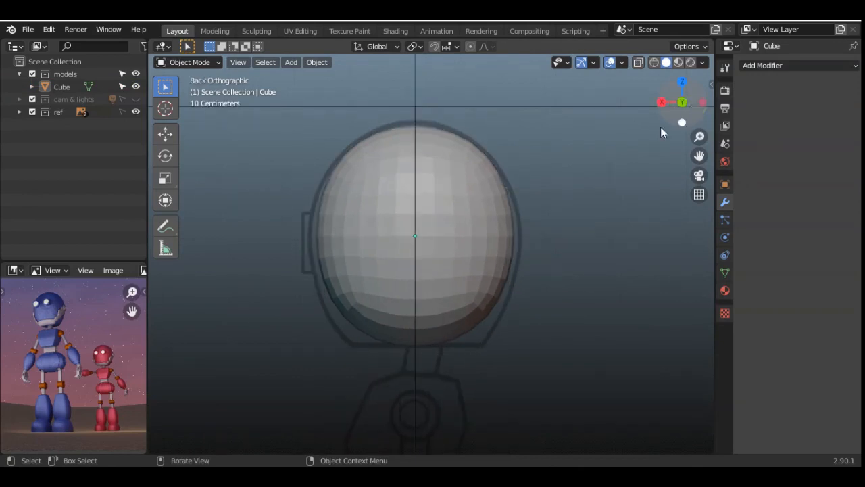
click(397, 235)
key(Tab)
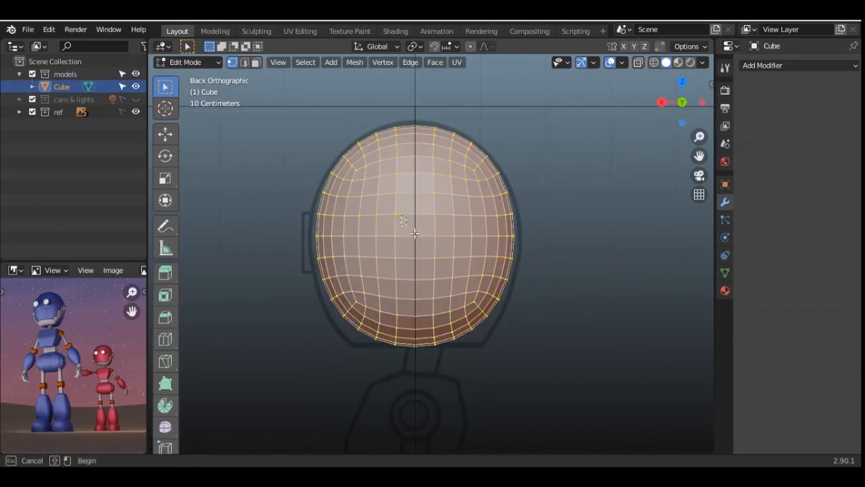
drag(414, 233, 428, 249)
click(254, 63)
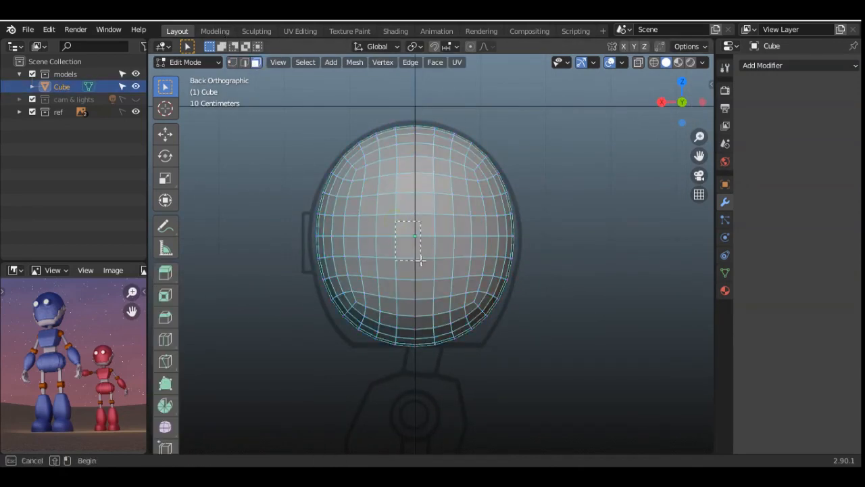
click(638, 62)
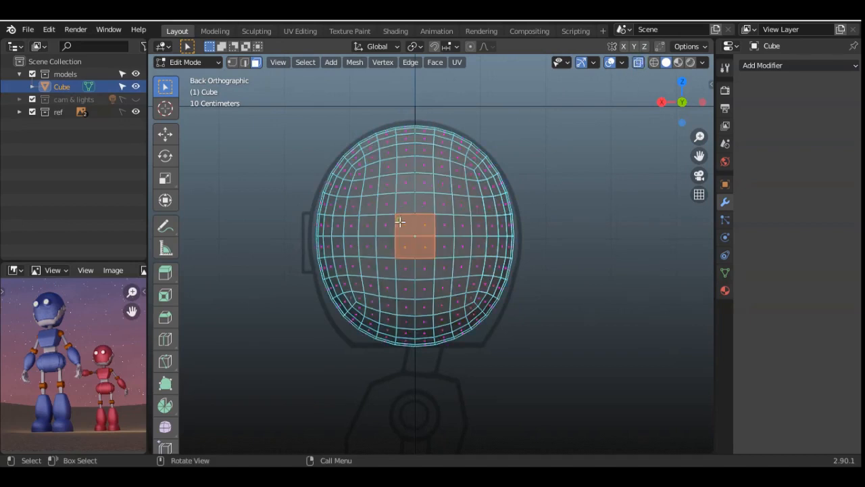
right_click(388, 195)
mouse_move(423, 155)
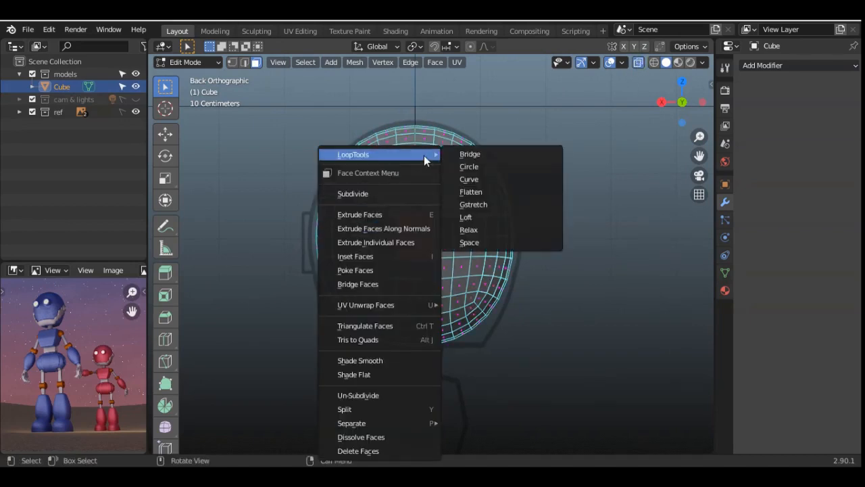
click(459, 170)
Step: Extrude the circular ear faces slightly outward along their normals on both sides of the head
middle_drag(459, 169, 324, 175)
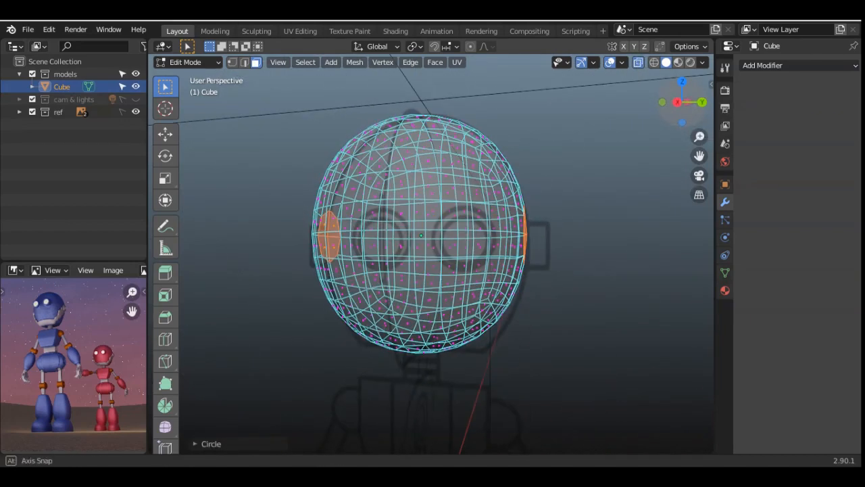
key(alt+e)
click(595, 231)
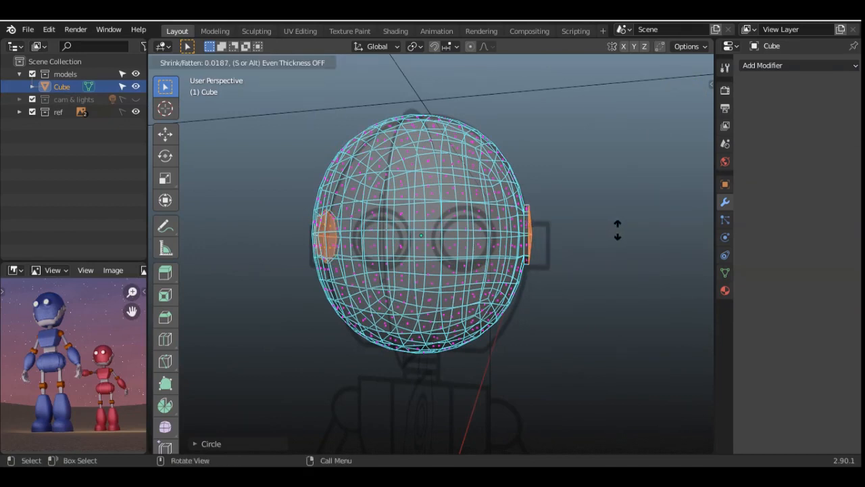
click(617, 230)
Step: Inset the extruded ear faces on both sides, turn X-ray off and clear the selection
drag(686, 102, 674, 102)
key(i)
click(601, 293)
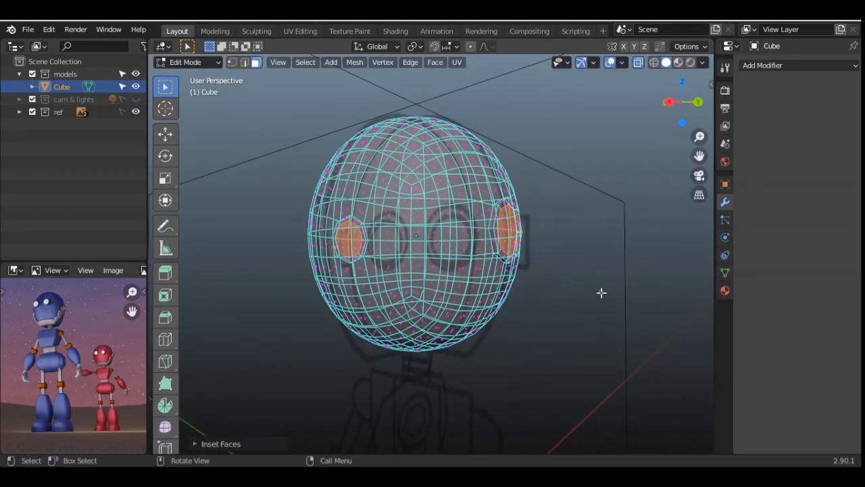
click(639, 63)
click(577, 229)
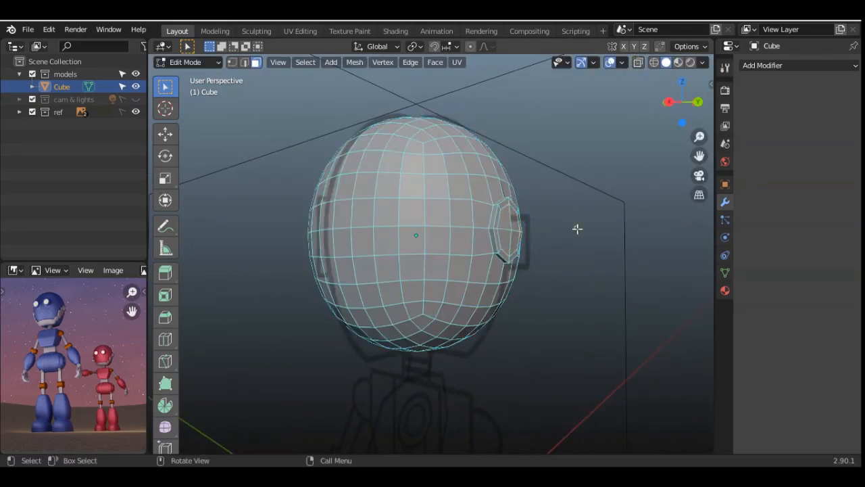
Step: Leave mesh editing and add a cylinder with 16 vertices for the neck in the right view
click(669, 102)
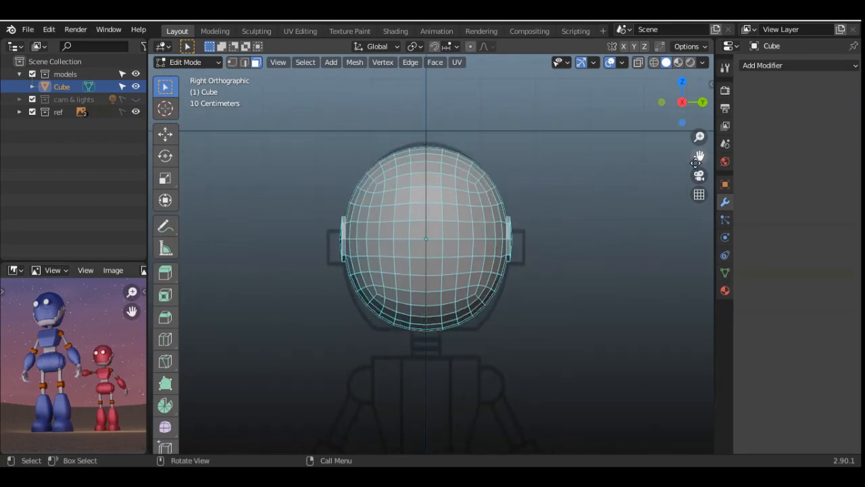
drag(695, 163, 696, 56)
key(Tab)
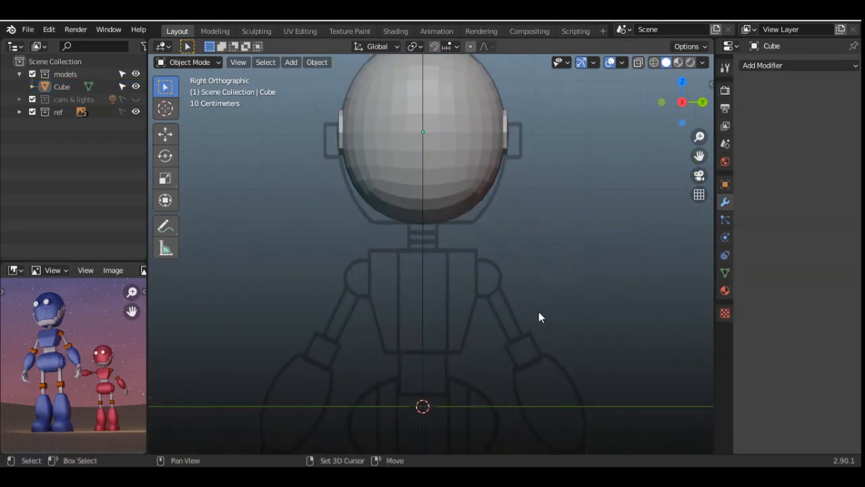
key(shift+a)
mouse_move(531, 174)
click(592, 238)
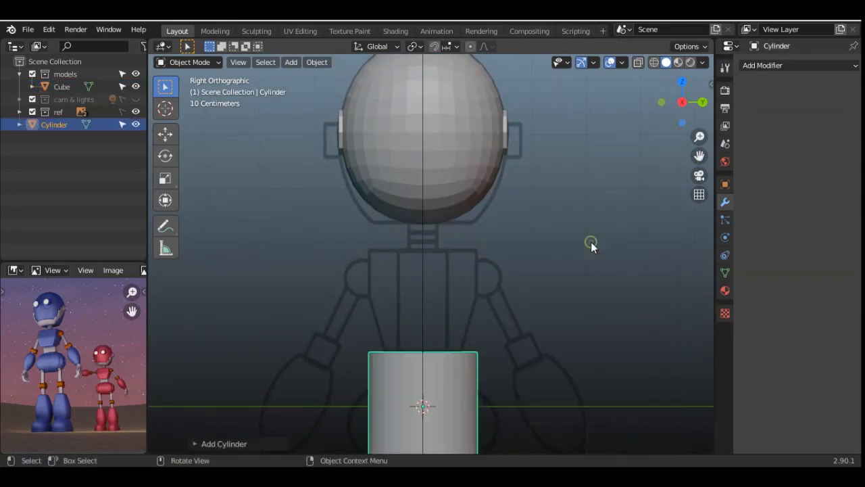
click(224, 443)
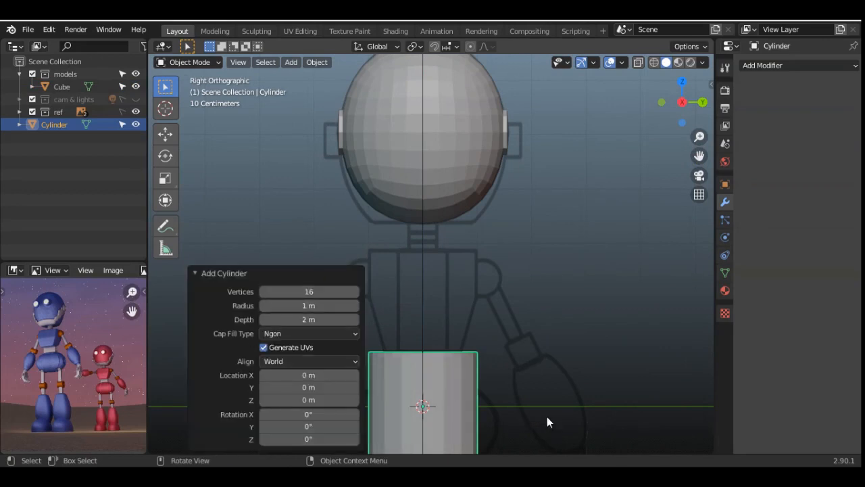
Step: Scale the cylinder by 0.374 and raise it about 3.14 m along Z to the neck outline
key(s)
click(470, 404)
key(g)
key(z)
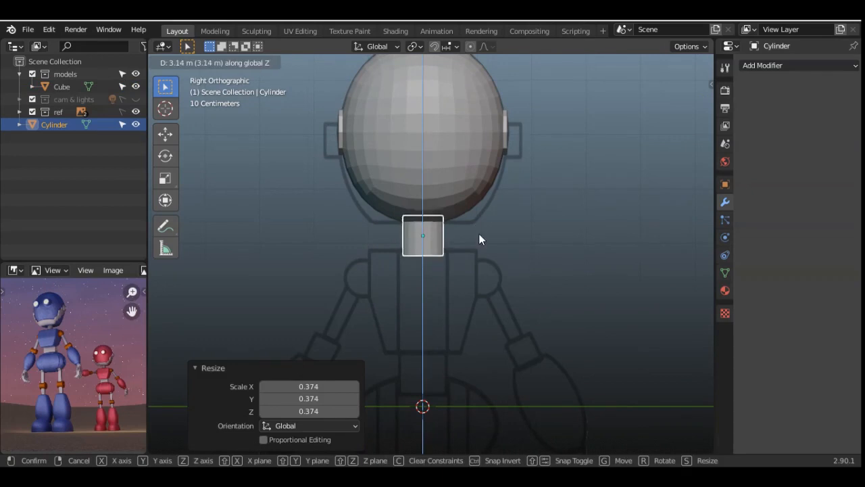
click(478, 239)
Step: Shrink the neck cylinder by 0.821 and again by 0.899 to fit the neck outline, with X-ray on
key(s)
click(508, 231)
scroll(514, 216, up, 4)
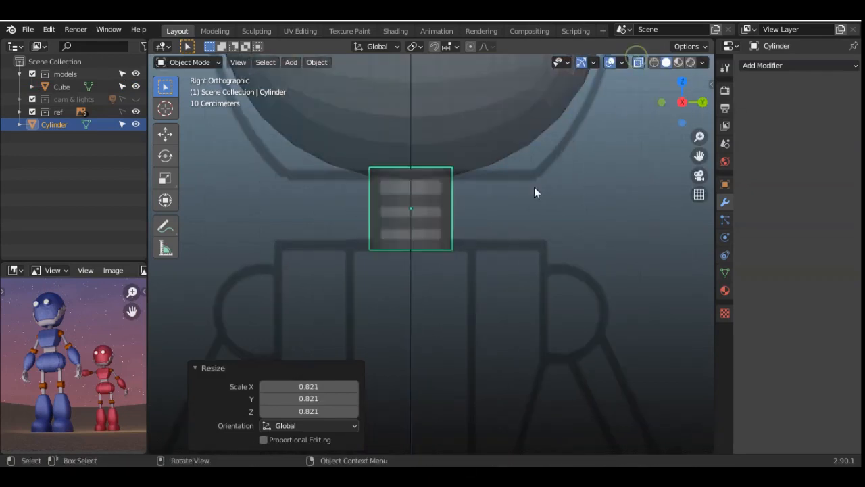
key(s)
click(493, 214)
scroll(497, 213, down, 1)
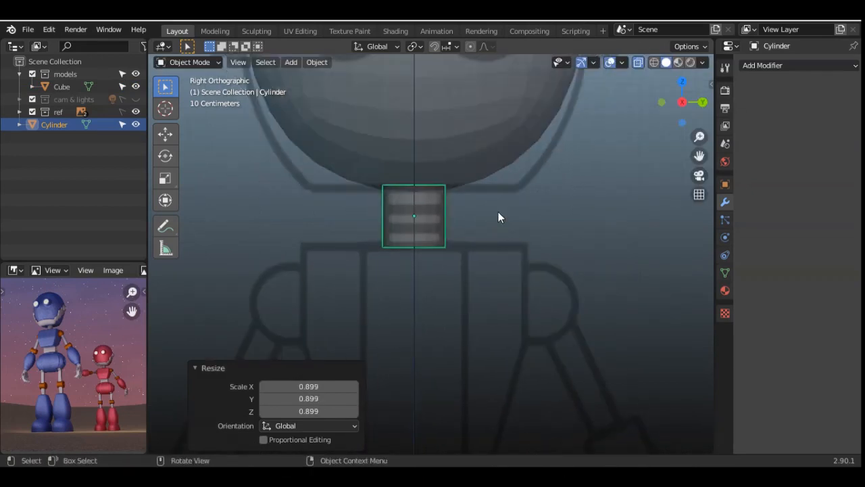
click(219, 371)
Step: Tilt and reposition the neck cylinder in the back view to follow the slanted neck outline, and turn X-ray off
click(702, 102)
key(r)
click(571, 223)
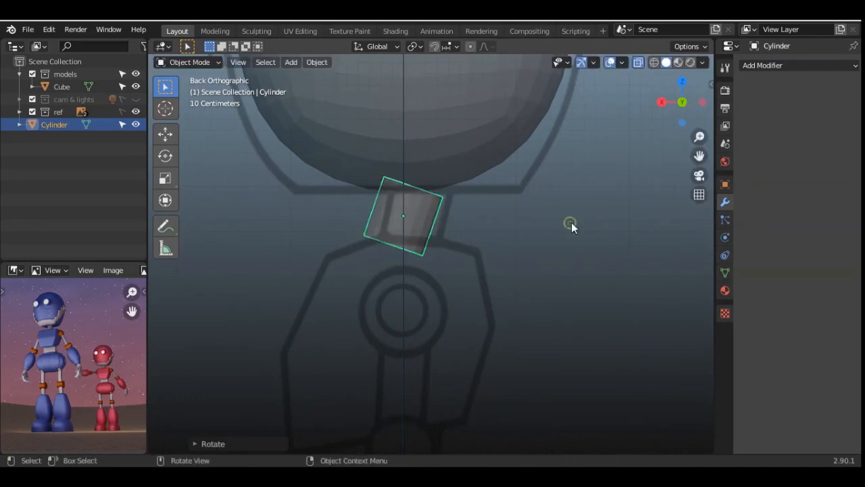
key(g)
click(580, 217)
key(r)
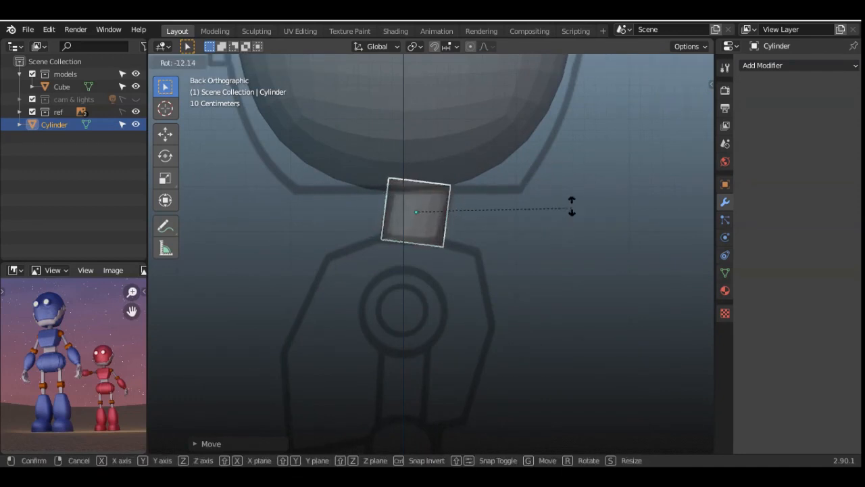
click(574, 199)
key(g)
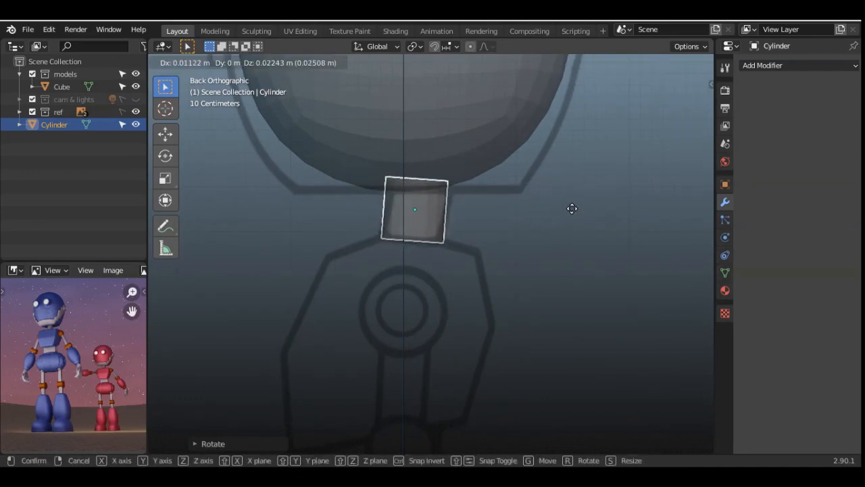
click(570, 211)
click(603, 228)
click(638, 62)
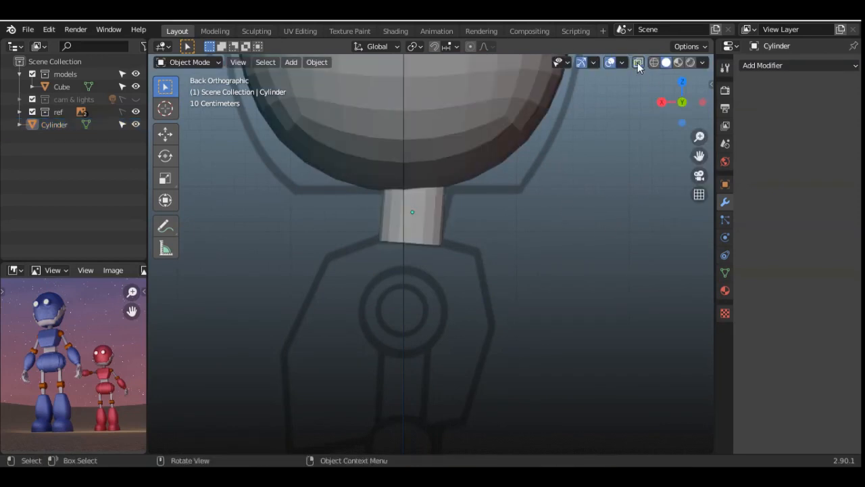
Step: Add a cube in the right view and raise it along Z onto the robot's chest outline
click(661, 102)
scroll(595, 223, down, 3)
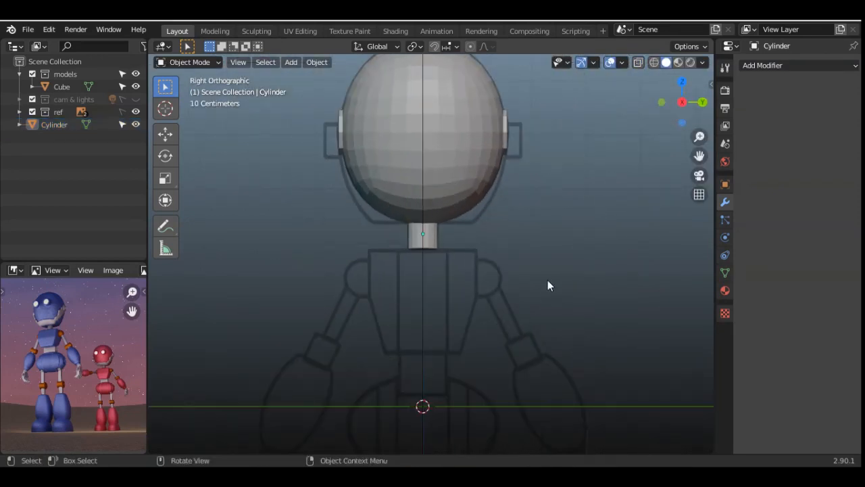
key(shift+a)
mouse_move(521, 209)
click(574, 221)
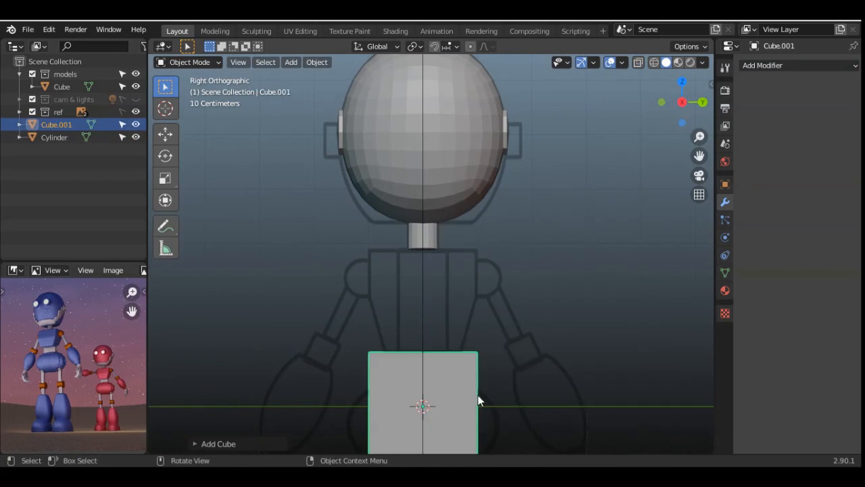
key(g)
key(z)
click(517, 291)
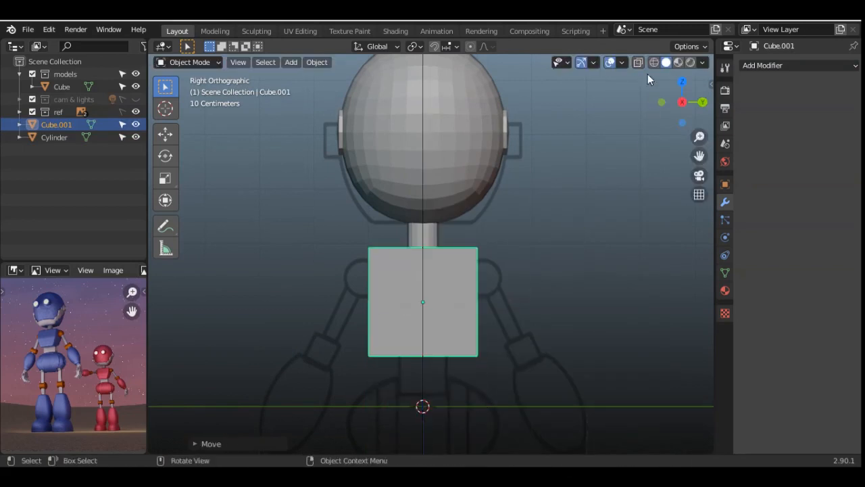
Step: With X-ray on, add a horizontal loop cut to the chest cube where the torso outline starts to taper
click(638, 61)
scroll(528, 253, up, 6)
drag(696, 155, 722, 14)
key(Tab)
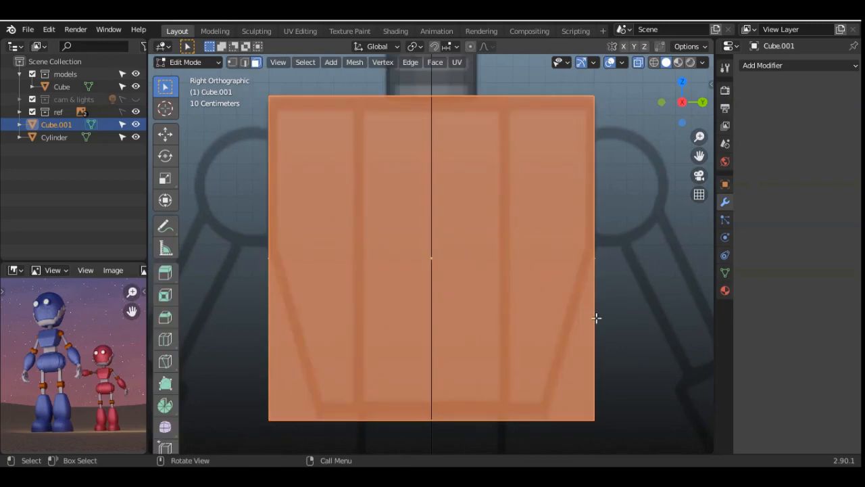
key(alt+a)
key(ctrl+r)
click(613, 276)
click(595, 261)
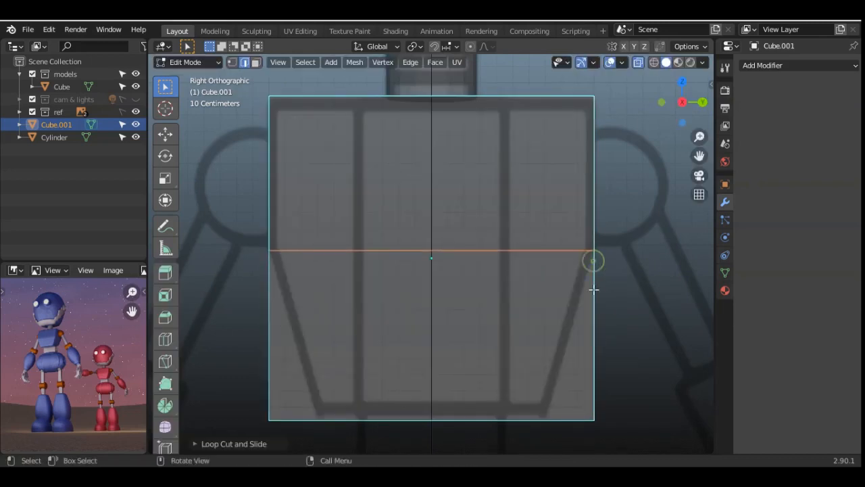
Step: Narrow the chest cube's lower vertices to the tapered outline and raise them slightly along Z
scroll(595, 261, down, 1)
drag(229, 342, 635, 430)
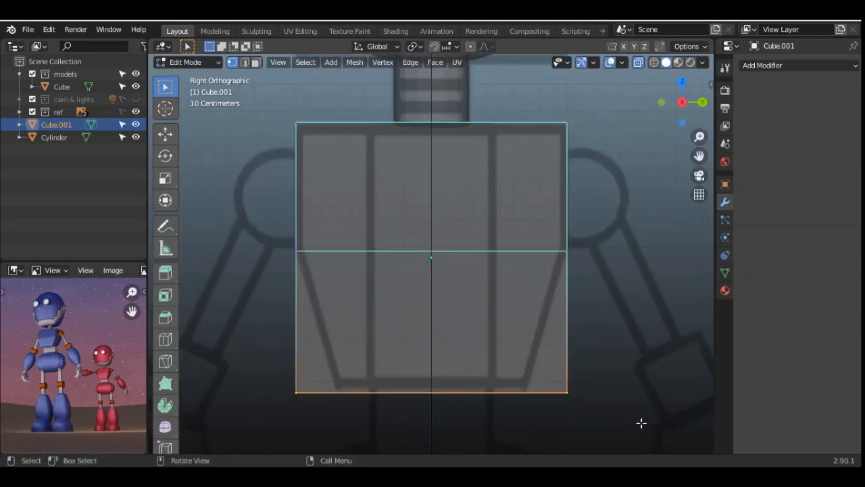
key(s)
click(576, 390)
key(g)
key(z)
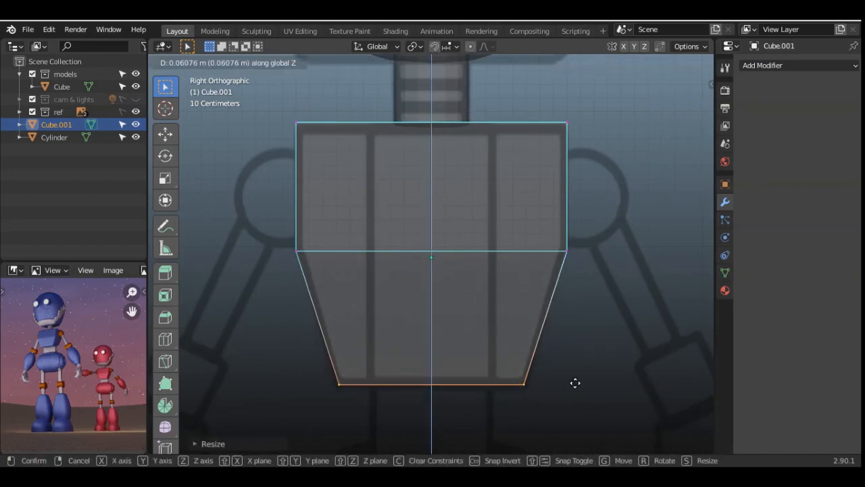
click(575, 389)
Step: In the back view, move the chest's middle vertices on the neck's far side and both upper corners onto the reference outline
drag(696, 102, 703, 101)
click(545, 161)
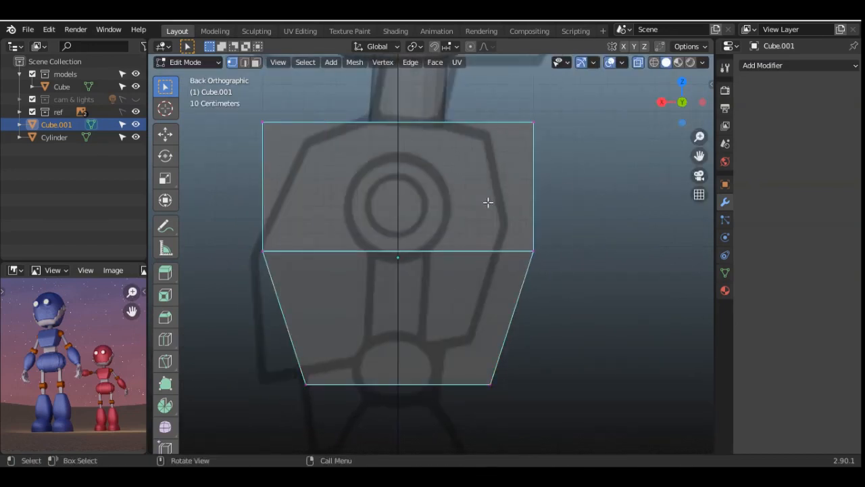
key(g)
click(553, 269)
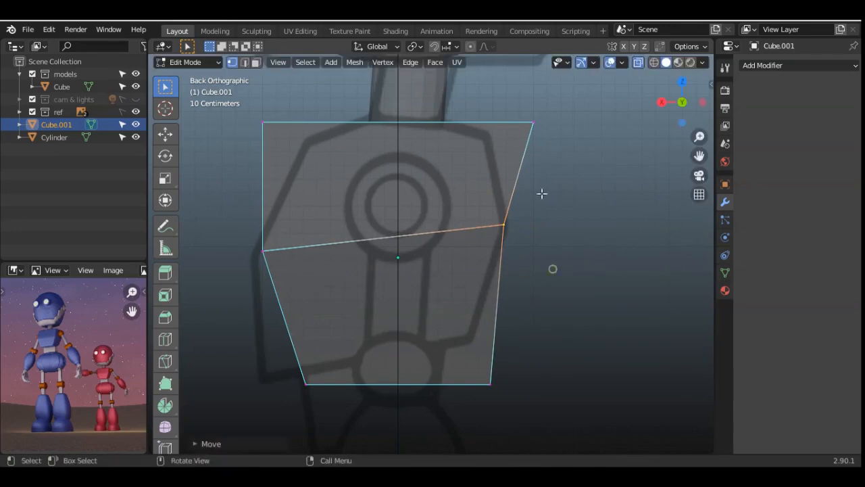
drag(569, 149, 569, 149)
key(g)
click(517, 159)
drag(243, 106, 284, 139)
key(g)
click(363, 181)
Step: Move the chest's remaining middle vertices and both lower corners onto the slanted reference outline in the back view
drag(239, 232, 271, 275)
key(g)
click(267, 281)
drag(267, 347, 363, 415)
key(g)
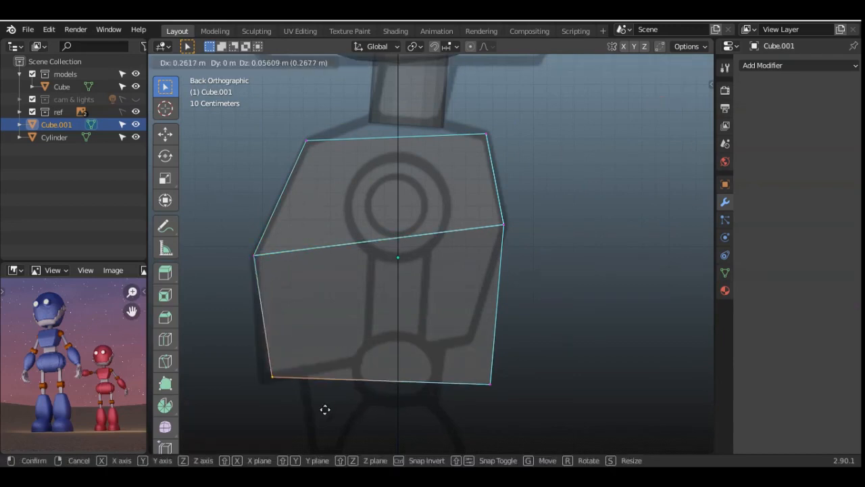
click(322, 407)
key(g)
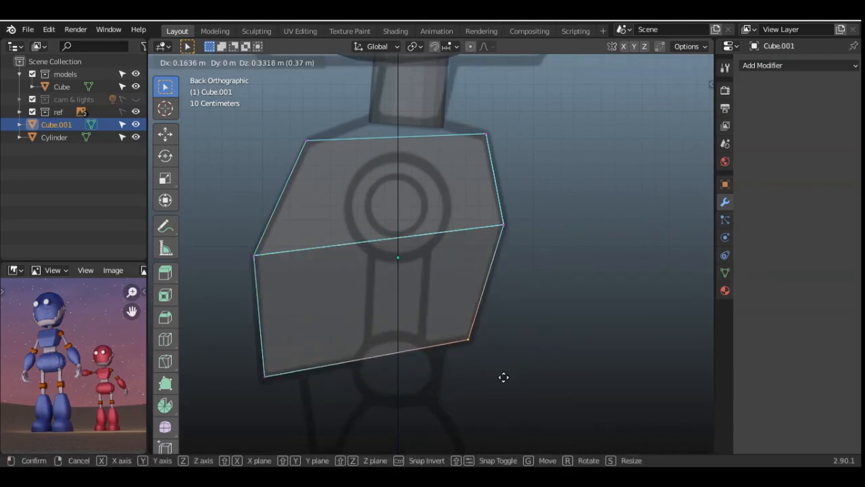
click(504, 378)
Step: Add two vertical loop cuts through the chest block
key(ctrl+r)
scroll(408, 325, up, 1)
click(405, 329)
right_click(433, 319)
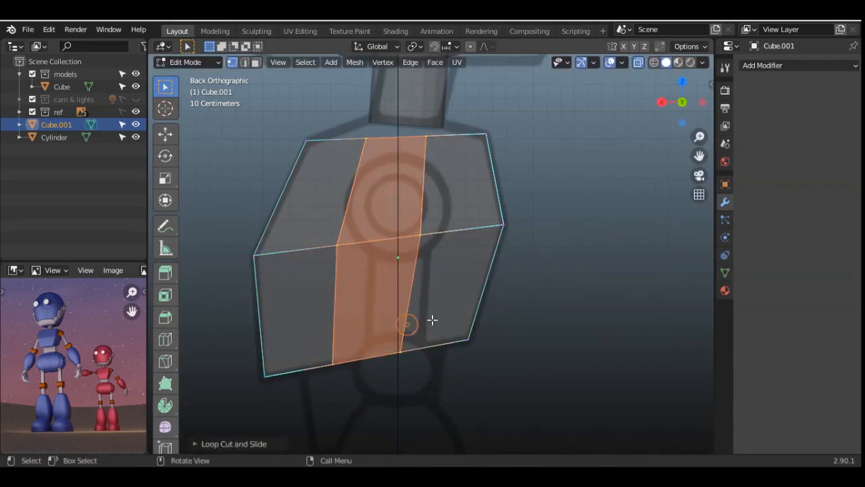
click(514, 304)
Step: Raise the chest's two new upper loop vertices to the outline at the neck base and turn X-ray off
key(g)
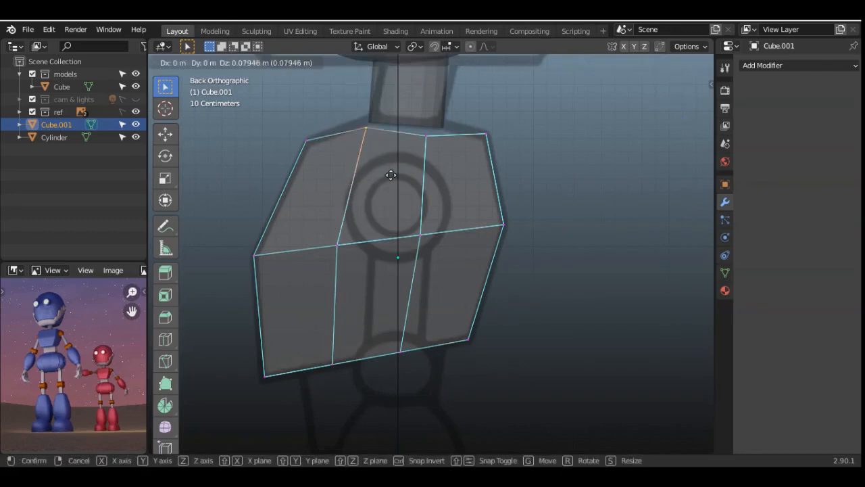
click(392, 163)
key(g)
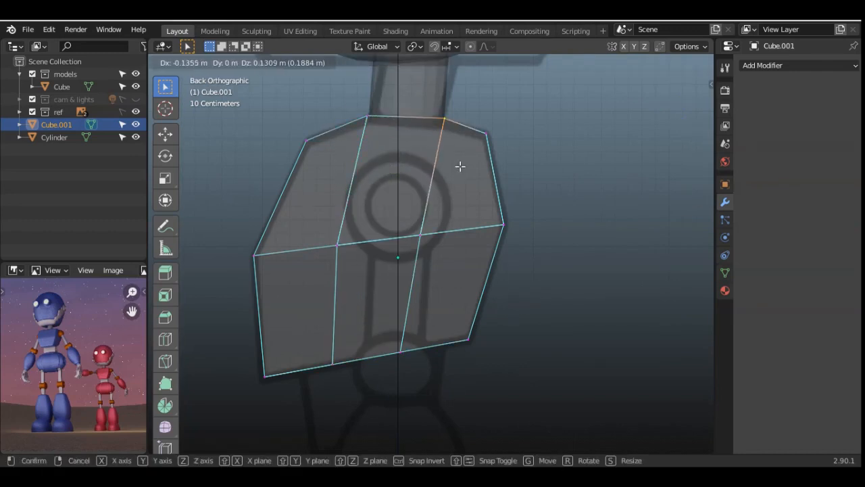
click(459, 165)
key(alt+z)
middle_drag(514, 189, 618, 135)
Step: Finish editing the chest mesh and add a new cube in the right view
click(672, 112)
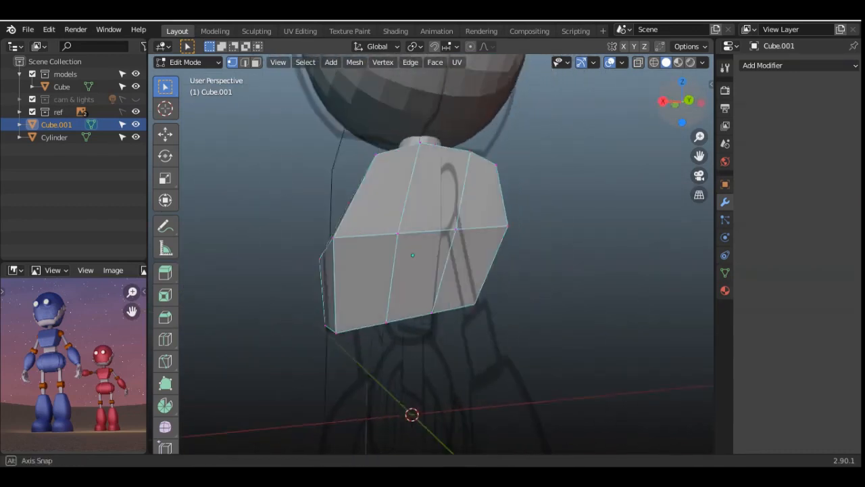
scroll(570, 277, down, 2)
drag(700, 156, 700, 52)
key(shift+a)
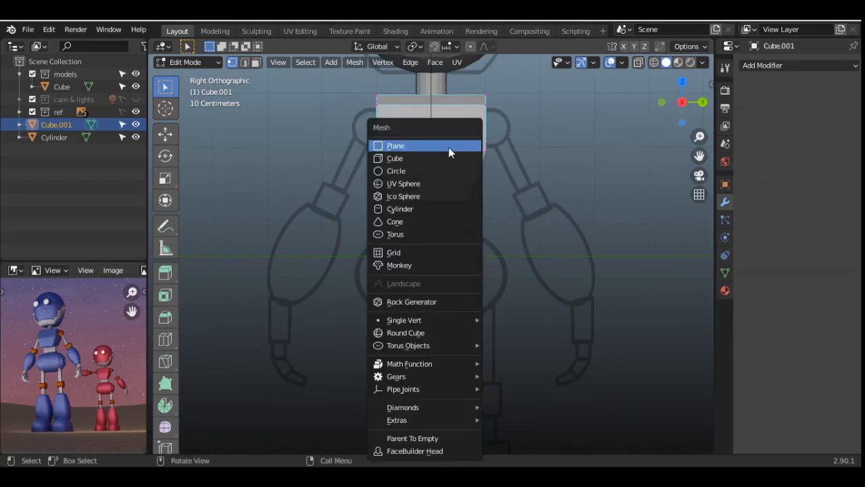
key(Tab)
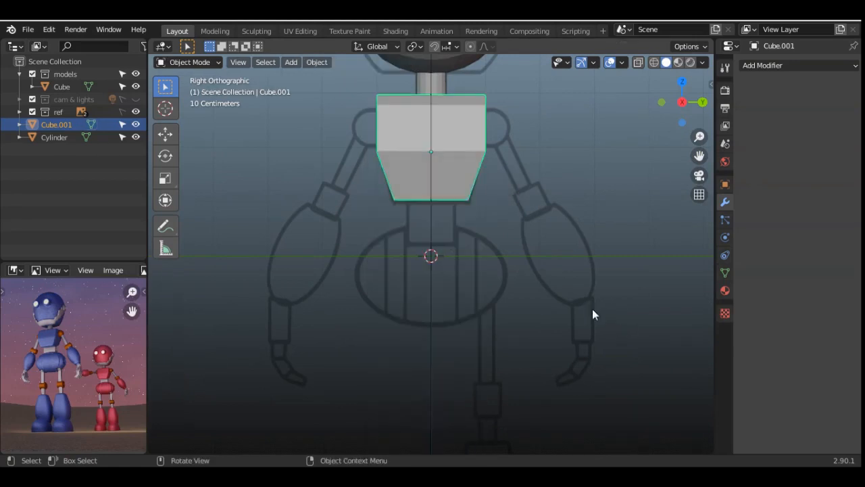
click(592, 309)
key(shift+a)
mouse_move(471, 209)
click(541, 221)
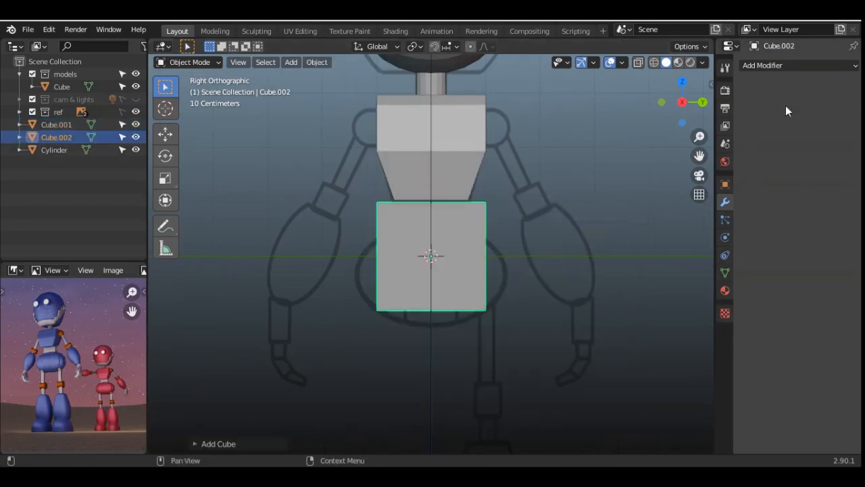
Step: Give the new cube a Subdivision Surface modifier with viewport level 2 and apply it
click(777, 65)
click(624, 276)
click(841, 121)
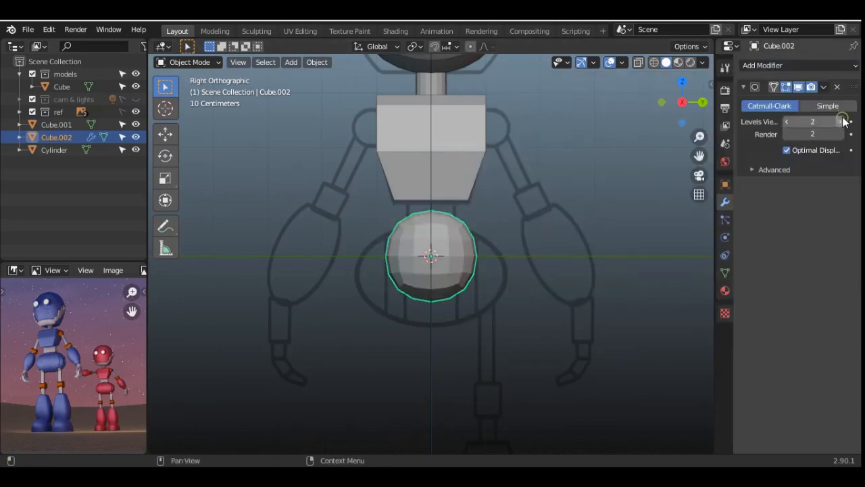
click(823, 87)
click(798, 103)
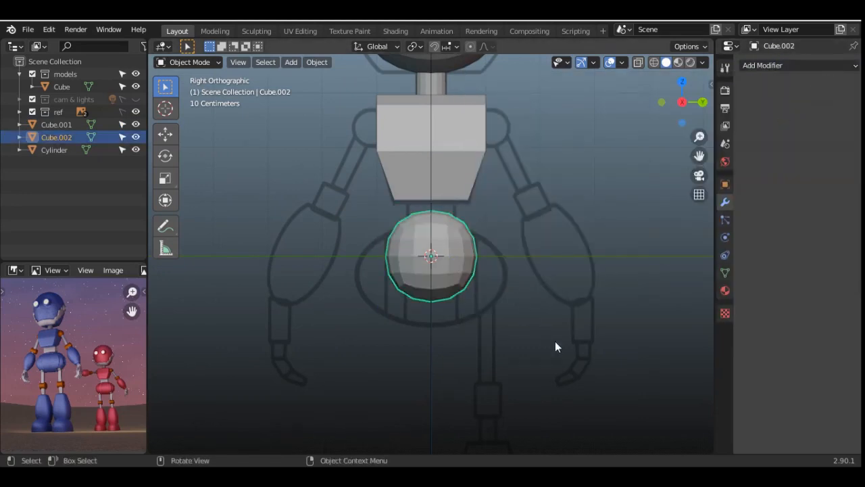
Step: Shrink the rounded cube, move it onto the shoulder circle beside the chest, and turn X-ray on
key(s)
click(503, 298)
key(g)
click(583, 155)
scroll(597, 138, up, 5)
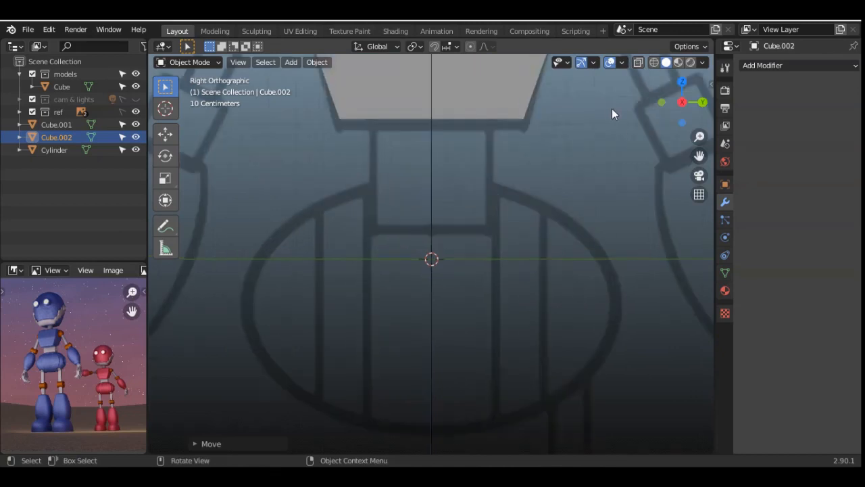
drag(700, 157, 588, 446)
click(637, 61)
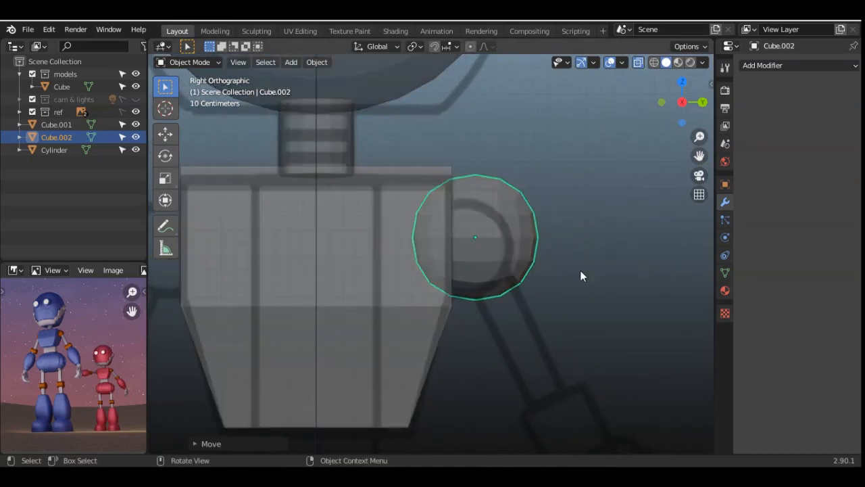
Step: Resize and nudge the shoulder ball to fit the shoulder outline in the right view
key(s)
click(558, 271)
key(g)
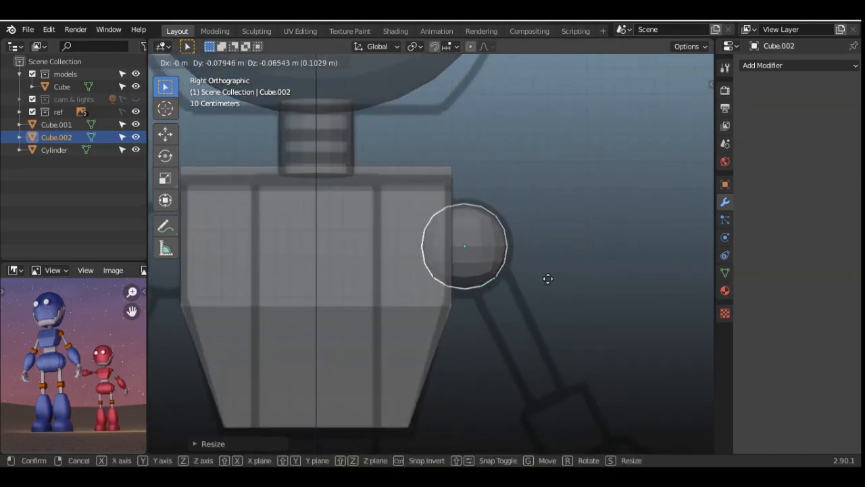
click(550, 283)
key(s)
click(563, 284)
Step: Lower the shoulder ball onto the shoulder circle in the back view and turn X-ray off
key(ctrl+KP_1)
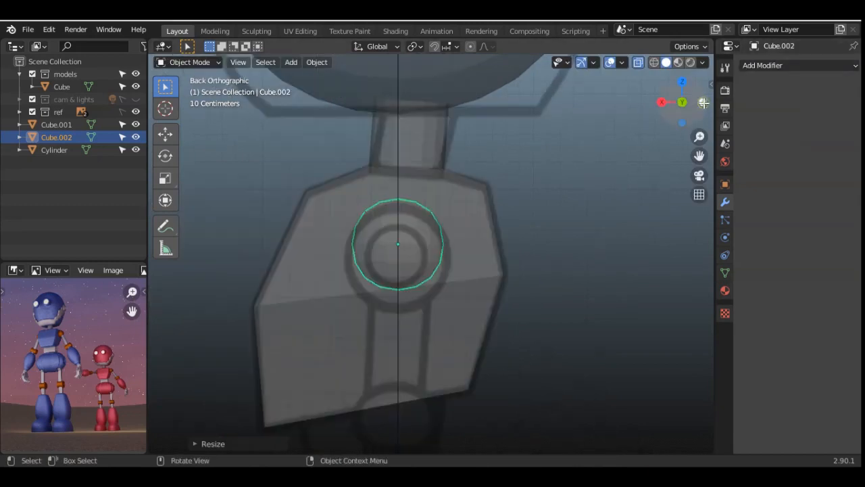
key(g)
click(599, 191)
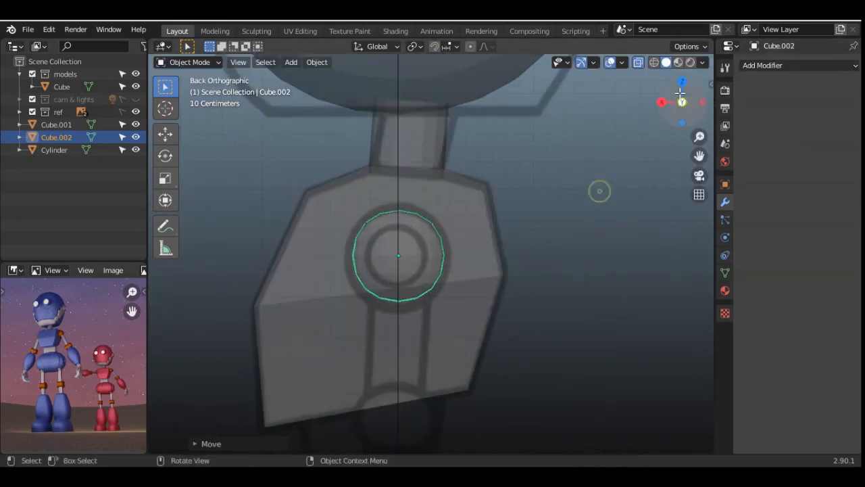
key(KP_3)
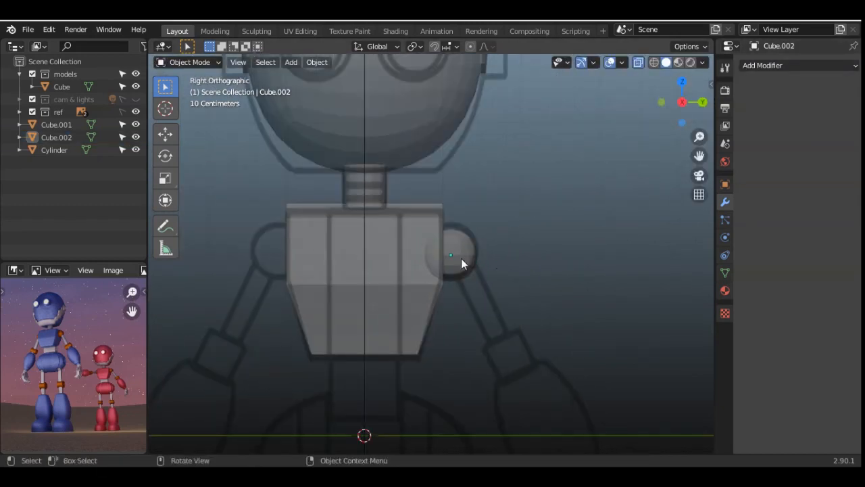
scroll(461, 259, down, 4)
key(Tab)
key(Tab)
key(alt+z)
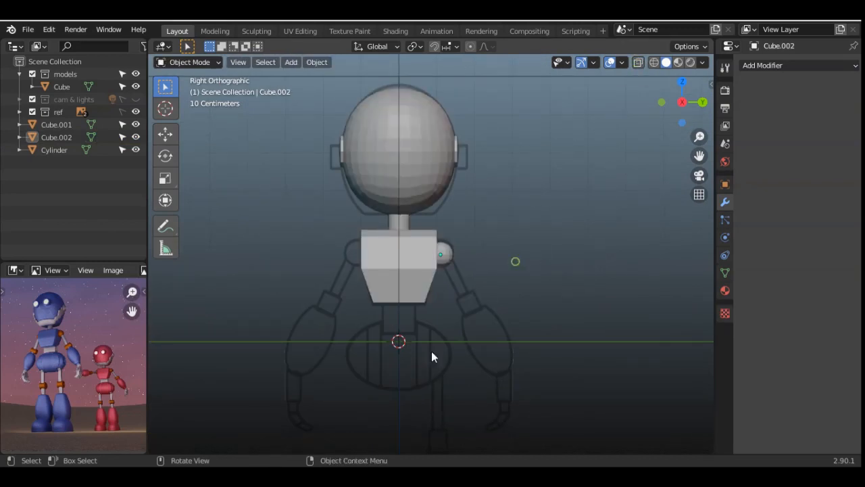
Step: Add a cylinder and thin it to about 0.18 in X and Y, keeping its Z length
key(shift+a)
mouse_move(406, 209)
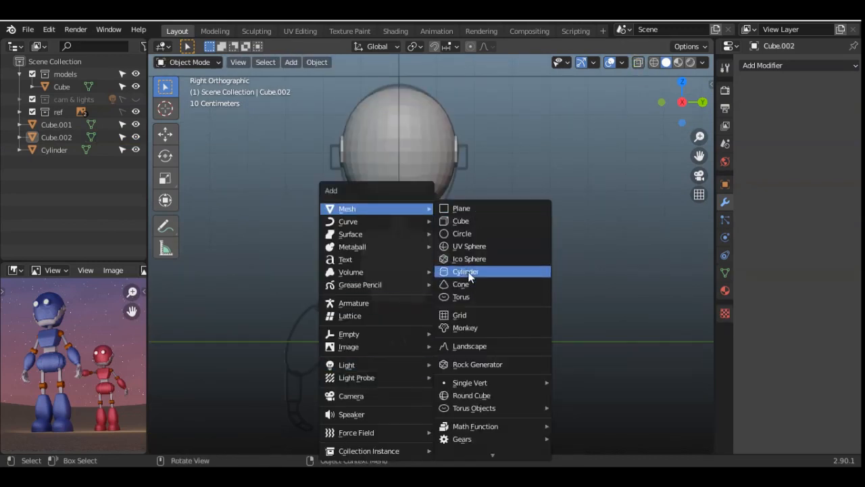
click(467, 271)
key(alt+z)
key(alt+z)
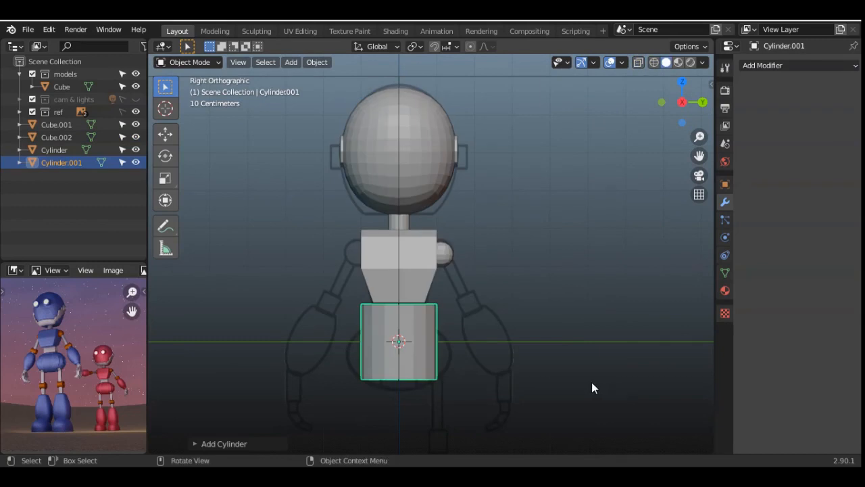
key(s)
key(shift+z)
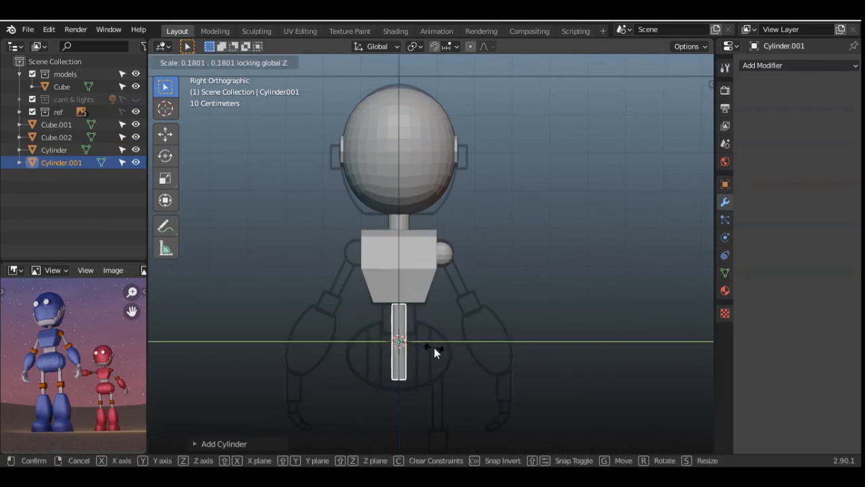
click(434, 347)
Step: Shorten the thin cylinder along Z and move it below the shoulder ball for the upper arm
key(s)
key(z)
click(453, 353)
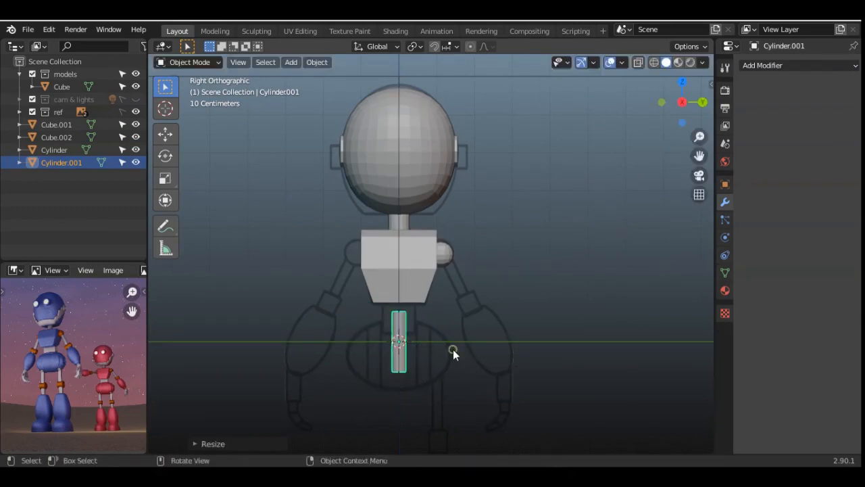
key(g)
click(586, 292)
Step: Rotate and reposition the upper arm cylinder to follow the slanted arm outline from the shoulder ball
scroll(556, 289, up, 5)
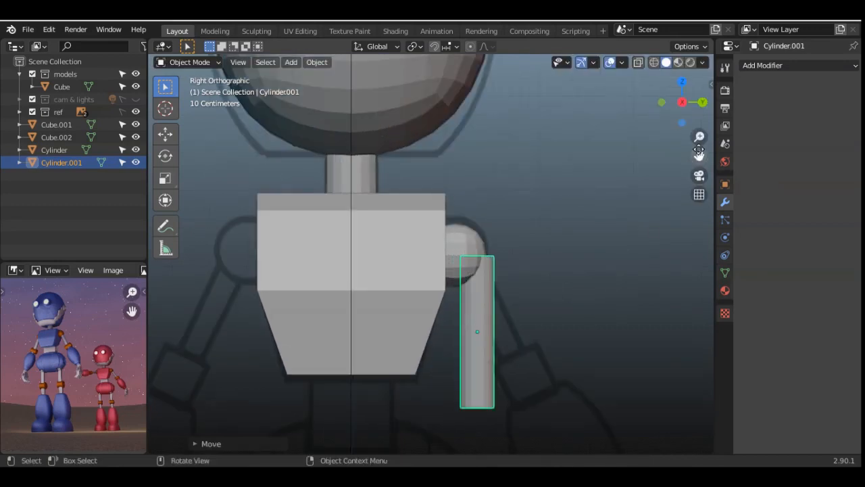
drag(697, 150, 652, 55)
key(r)
click(596, 346)
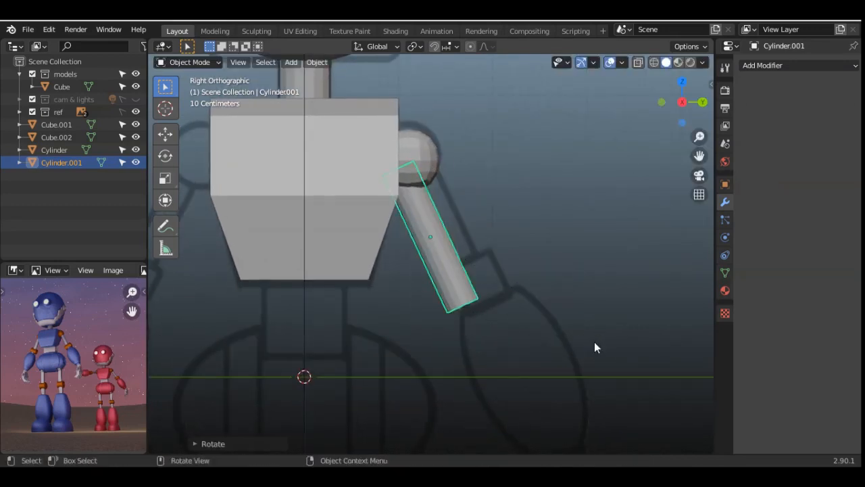
key(g)
click(607, 340)
key(r)
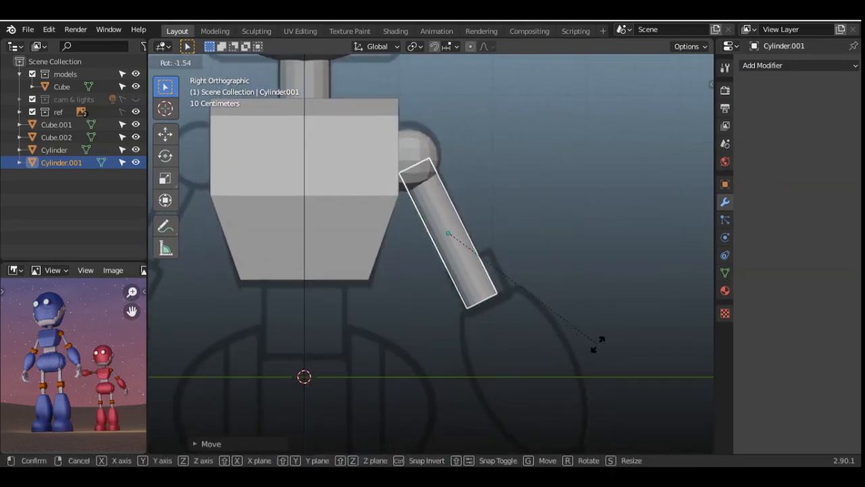
click(600, 346)
key(g)
click(605, 342)
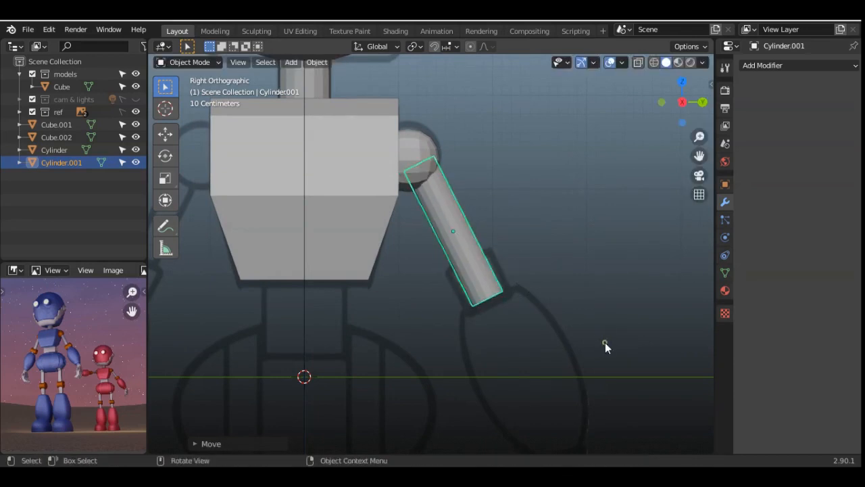
click(583, 342)
Step: Duplicate the upper arm cylinder and place the copy about 0.81 m along Y and 1.55 m down over the forearm
scroll(583, 342, down, 3)
click(456, 261)
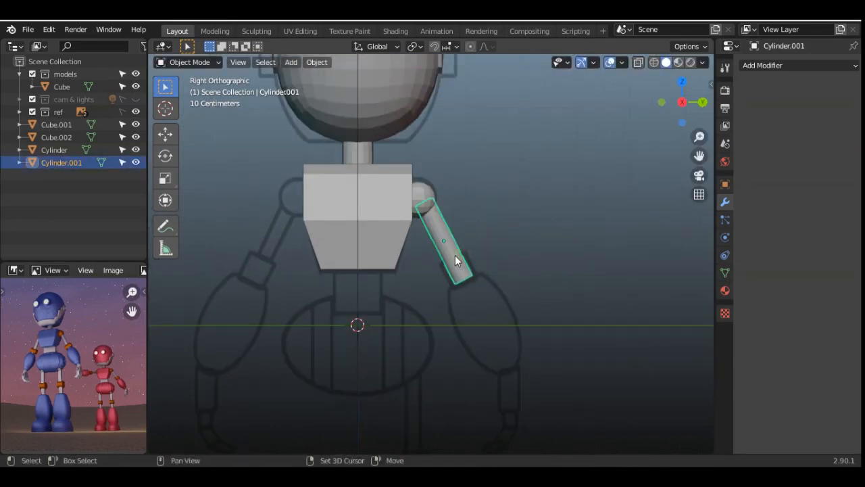
key(shift+d)
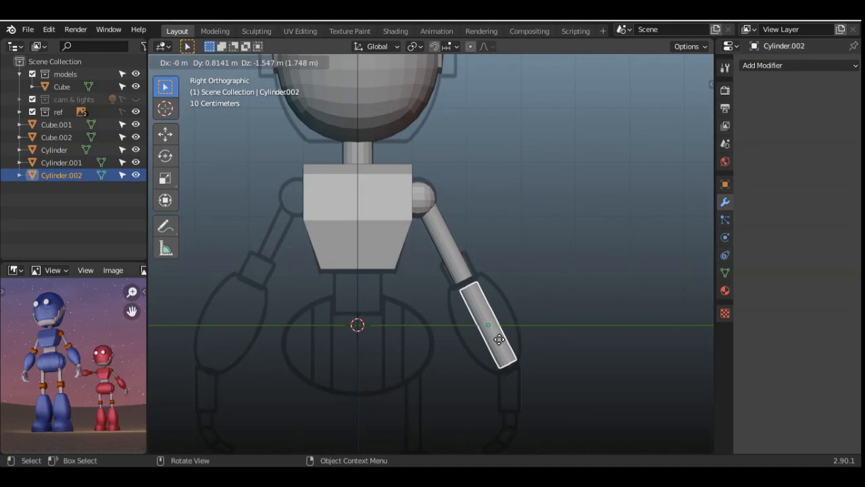
click(499, 339)
click(548, 304)
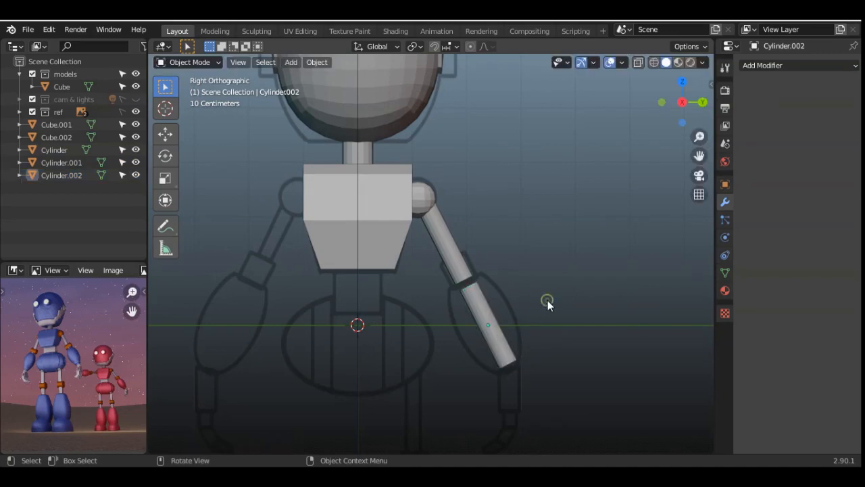
click(462, 274)
key(Tab)
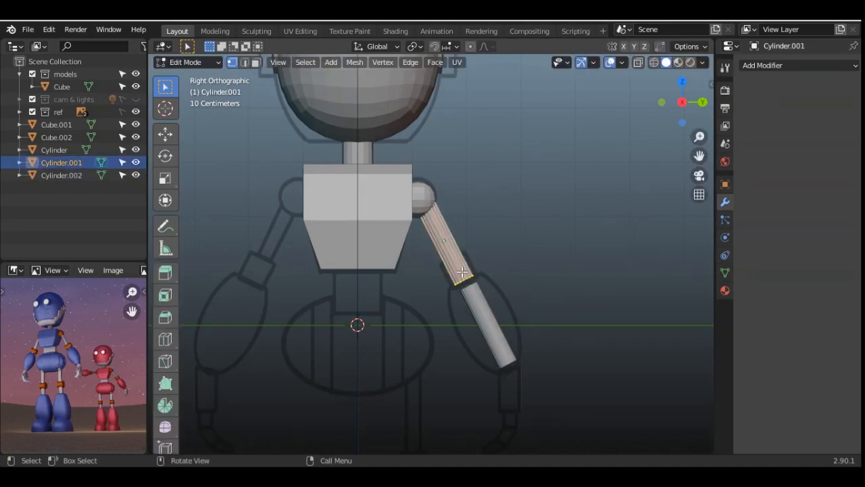
key(Tab)
click(512, 282)
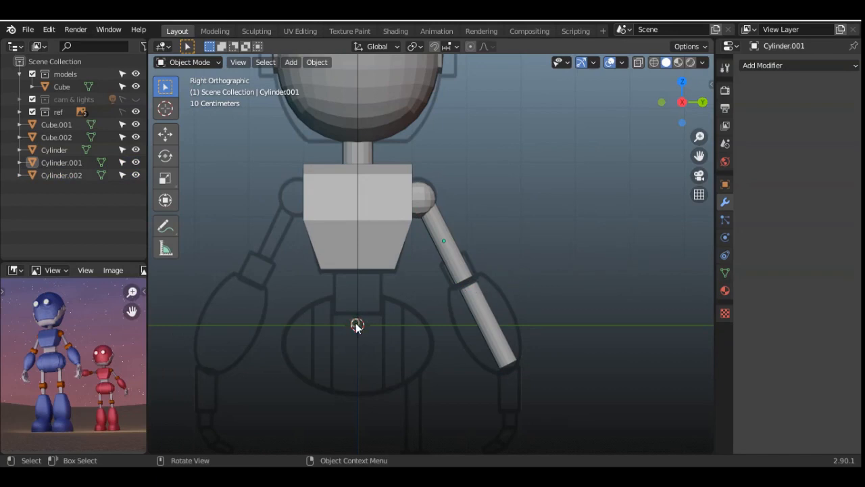
Step: Add a cylinder and scale it to roughly half its height along Z and about 0.51 in X and Y
key(shift+a)
mouse_move(365, 208)
click(419, 271)
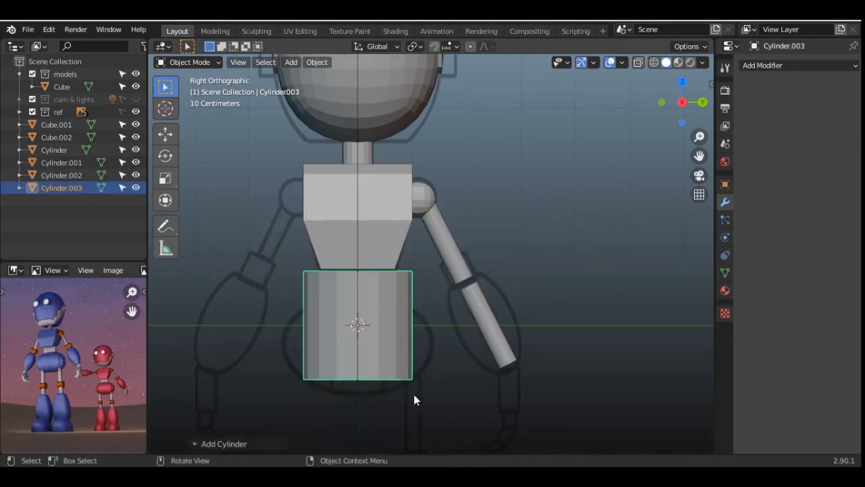
key(s)
key(z)
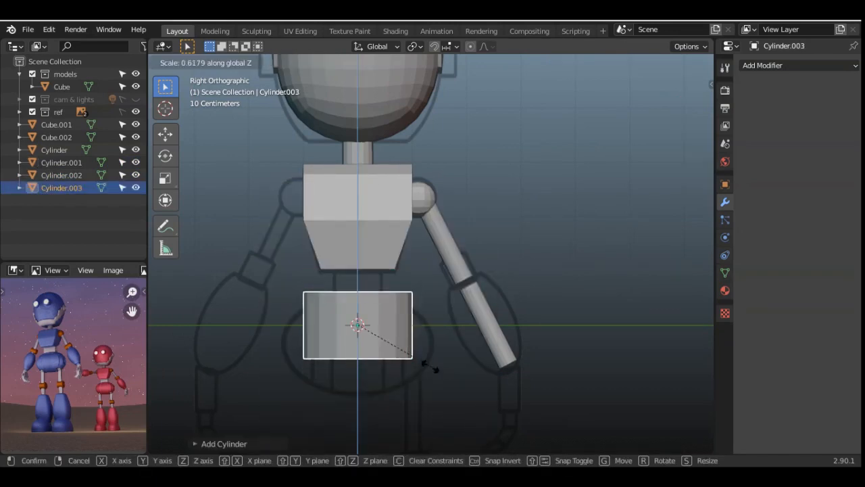
click(419, 371)
key(s)
key(y)
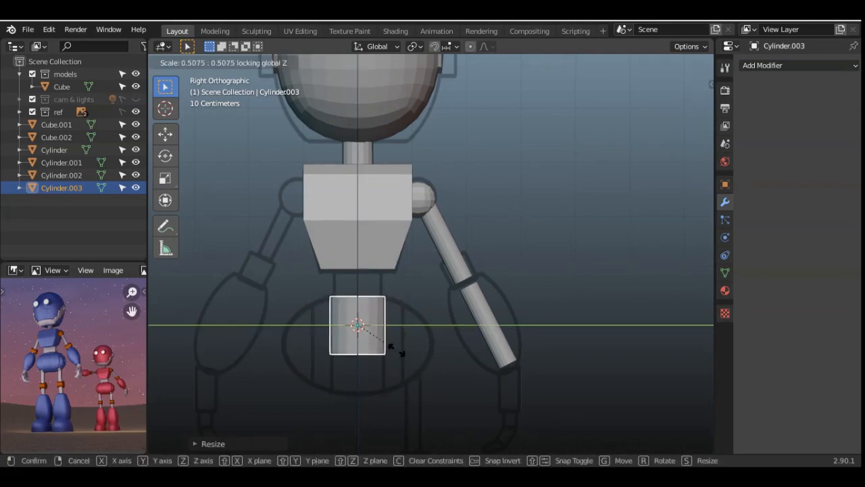
click(398, 351)
Step: Rotate the short cylinder to match the arm's slant and move it onto the elbow between upper arm and forearm
key(r)
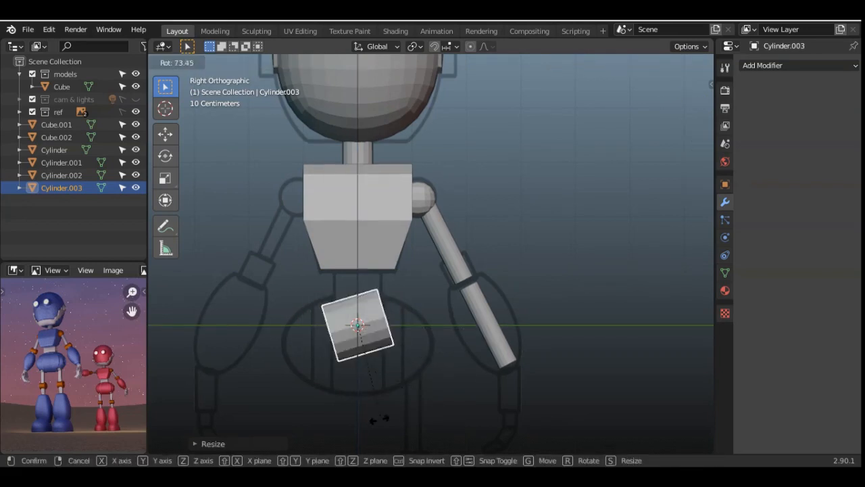
click(413, 403)
key(g)
click(520, 351)
scroll(553, 332, up, 4)
key(s)
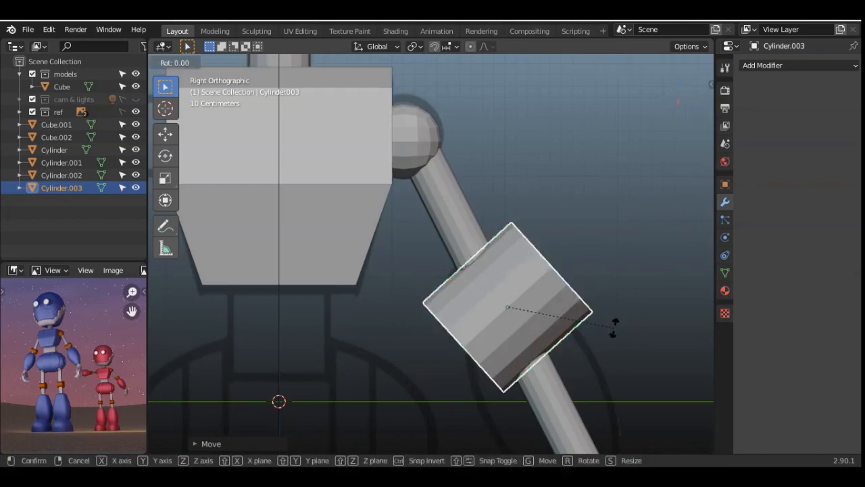
click(621, 354)
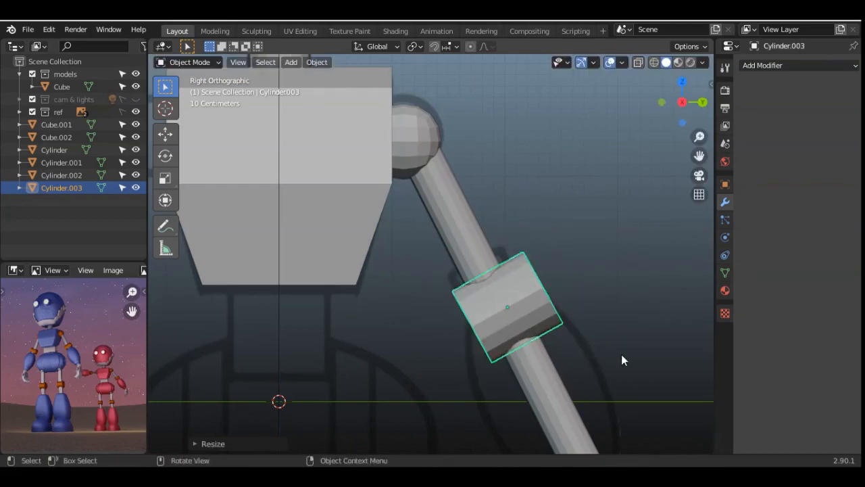
Step: Shrink the elbow cylinder slightly and reposition it to fit the elbow outline on the reference
key(s)
click(599, 348)
key(g)
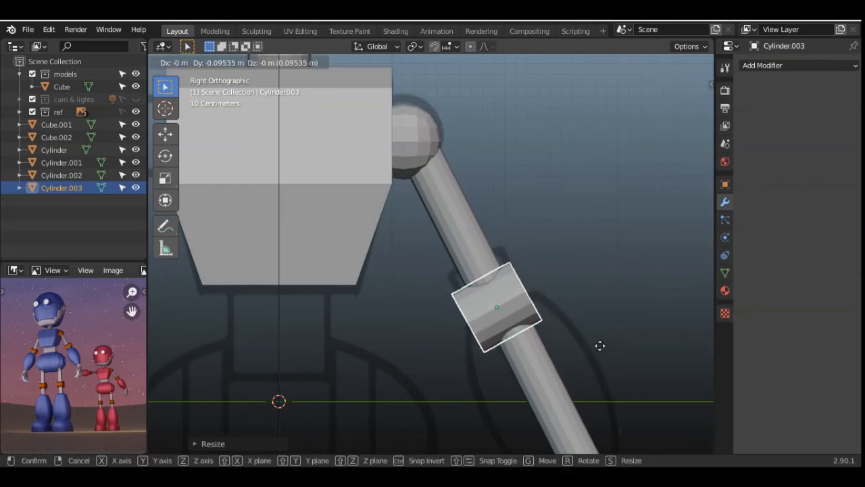
click(597, 345)
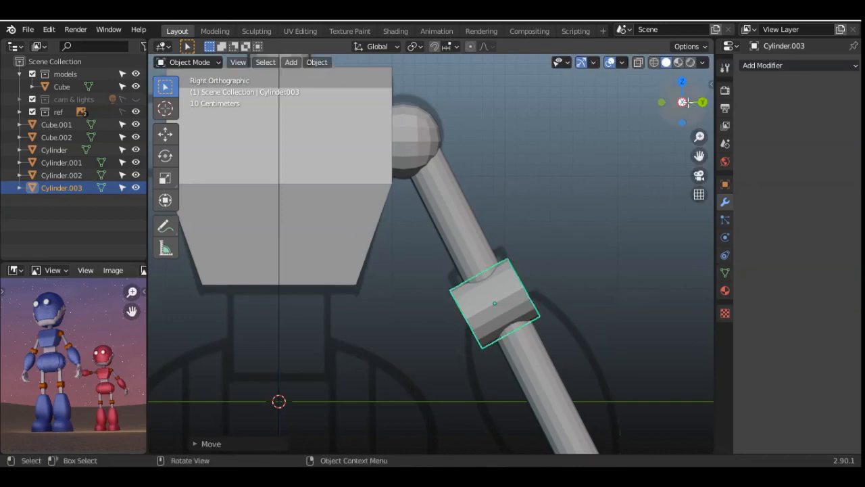
click(702, 102)
click(593, 231)
click(662, 103)
scroll(609, 203, down, 4)
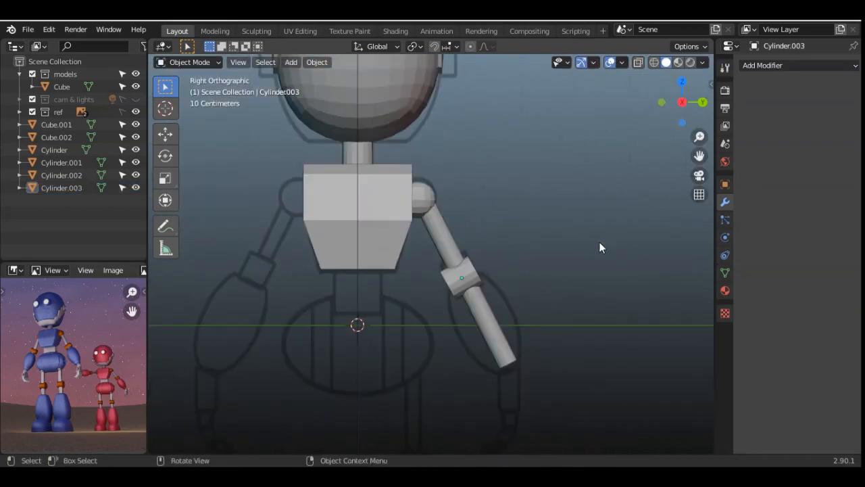
Step: Add several evenly spaced loop cuts along the forearm cylinder, keeping them centred
click(500, 327)
key(Tab)
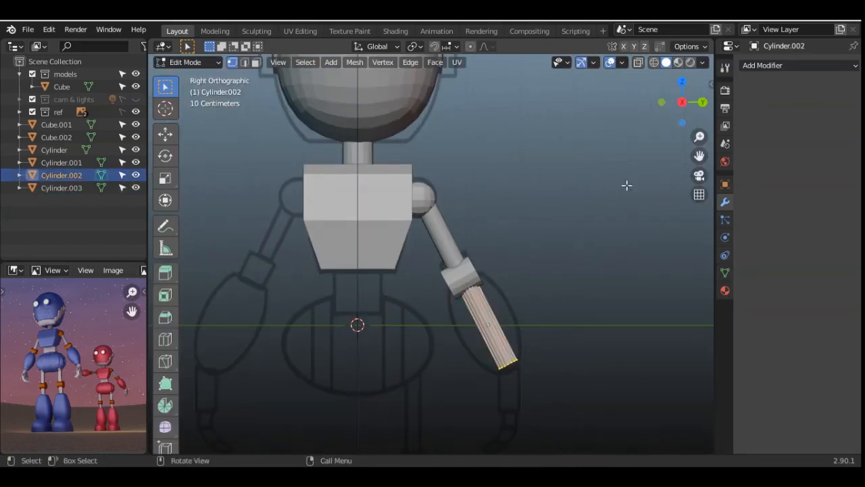
scroll(516, 205, up, 5)
key(ctrl+r)
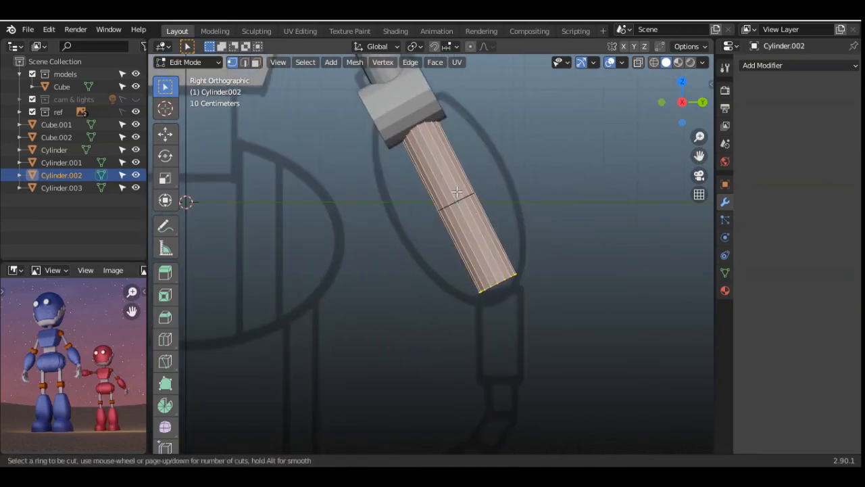
scroll(457, 192, up, 6)
click(458, 192)
right_click(458, 192)
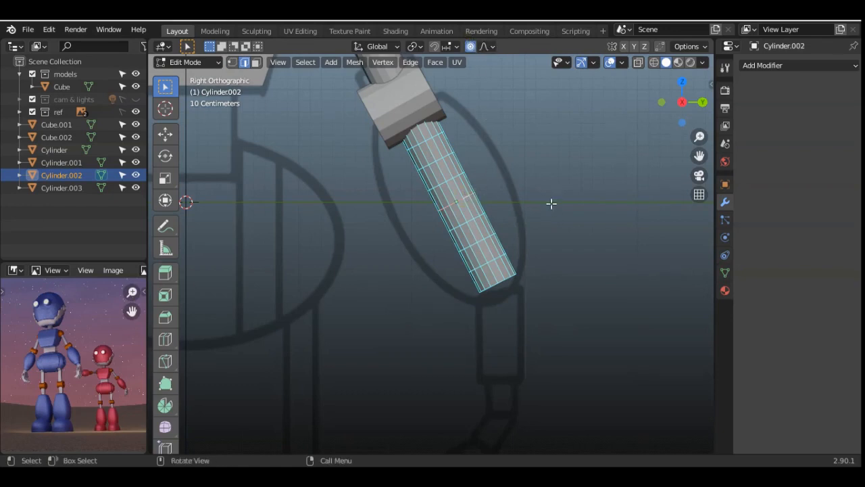
Step: Scale the forearm's middle edge loop to about 2.76 with smooth proportional editing at size 0.91, forming a barrel shape
key(s)
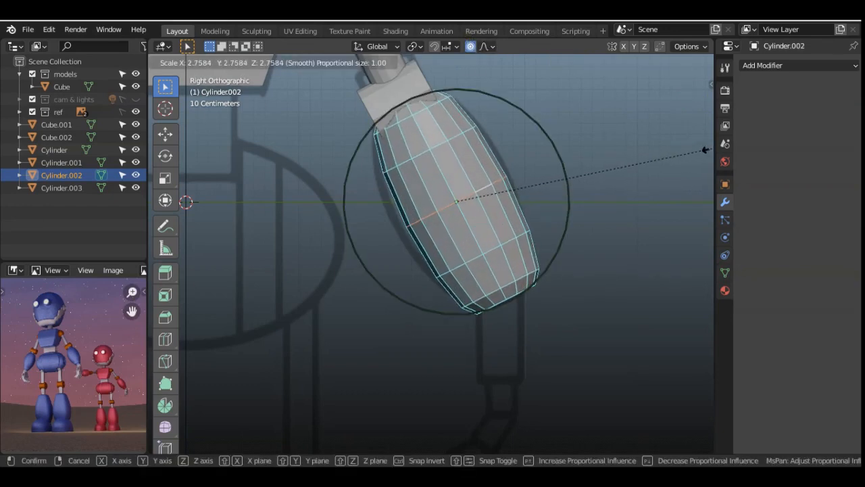
scroll(705, 150, up, 1)
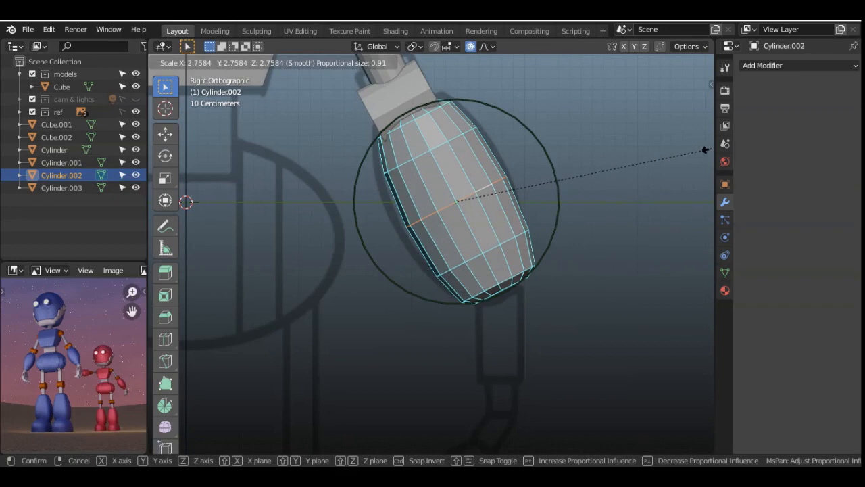
click(705, 150)
drag(701, 163, 688, 137)
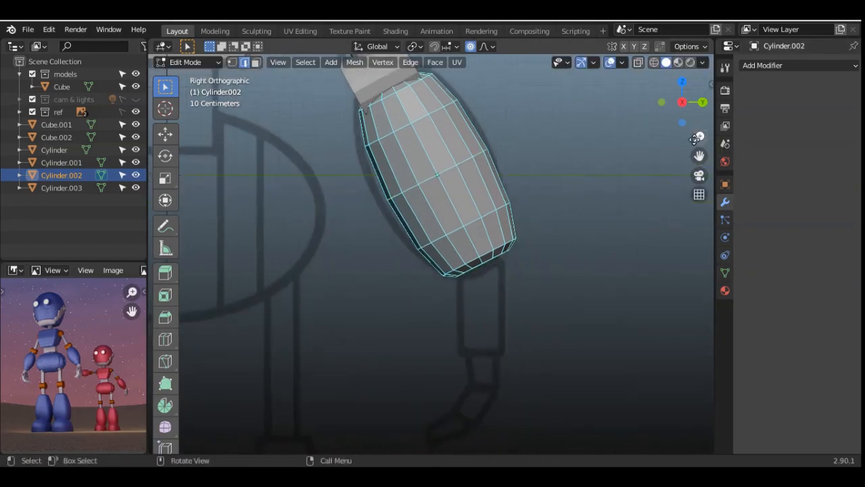
Step: Inset the end face at the wrist end of the forearm and extrude it inward as a socket
drag(683, 103, 654, 71)
scroll(541, 184, up, 2)
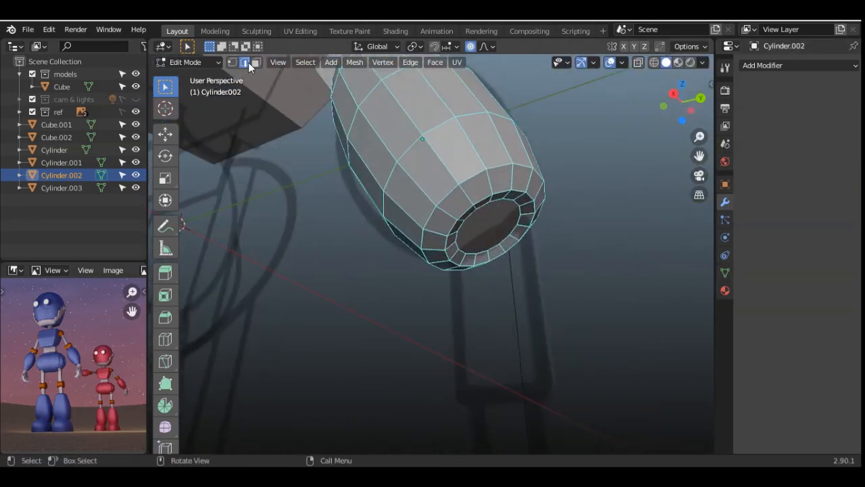
click(477, 229)
key(i)
click(623, 332)
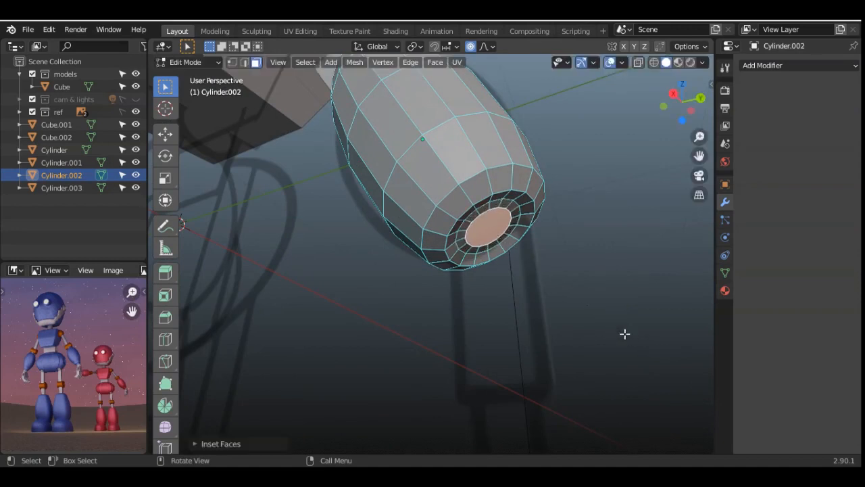
key(e)
click(613, 312)
drag(670, 99, 686, 116)
click(676, 98)
scroll(578, 287, down, 5)
key(Tab)
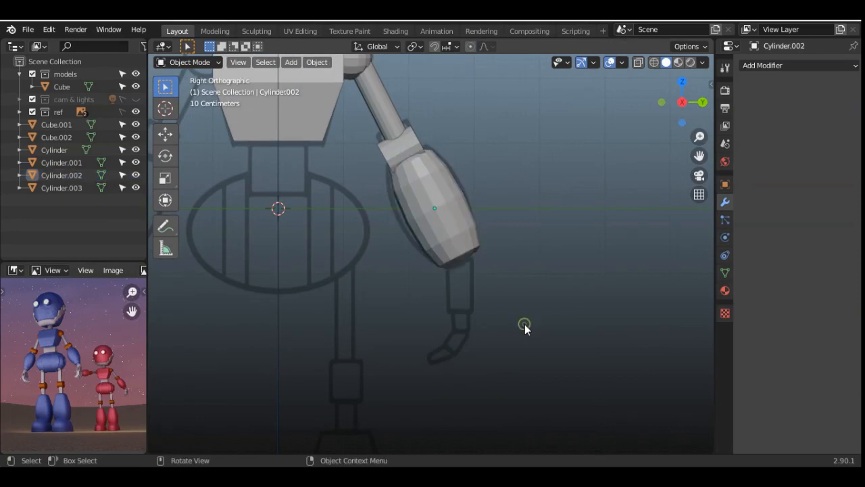
Step: Move the forearm barrel slightly down and away from the elbow cylinder
scroll(442, 178, up, 1)
click(442, 177)
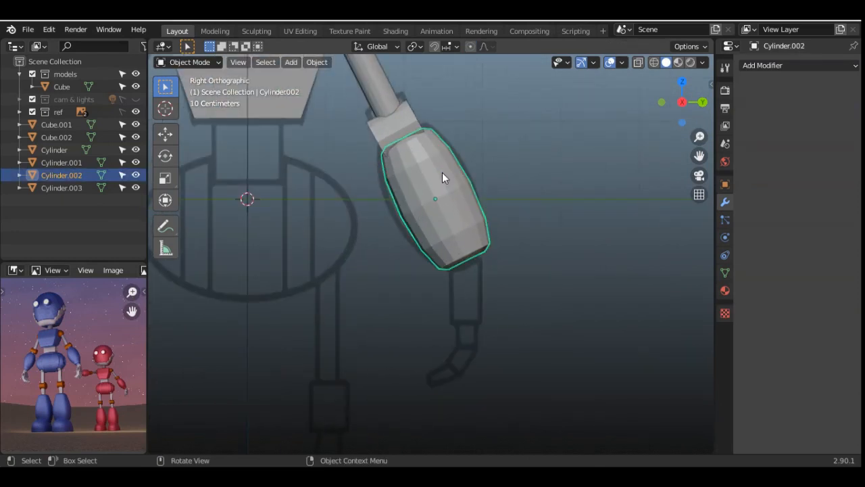
key(g)
click(445, 178)
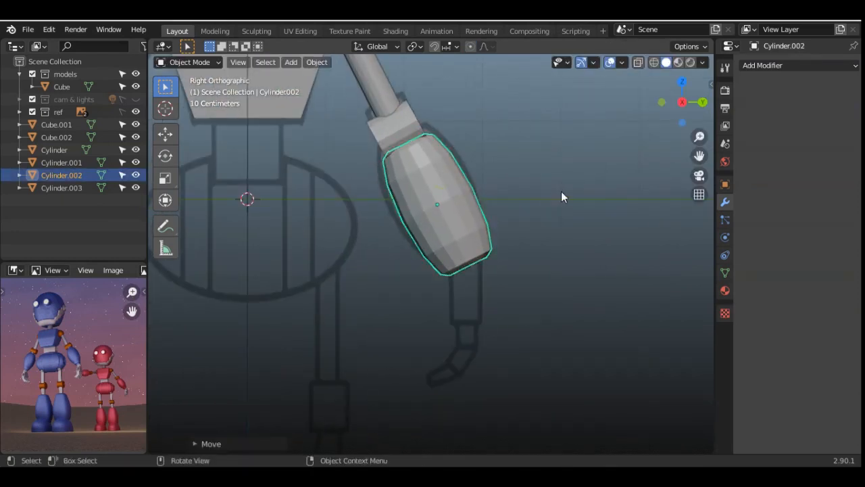
click(553, 193)
mouse_move(680, 102)
mouse_down()
mouse_move(696, 107)
mouse_move(659, 103)
mouse_move(676, 107)
mouse_up()
click(676, 107)
scroll(551, 239, down, 2)
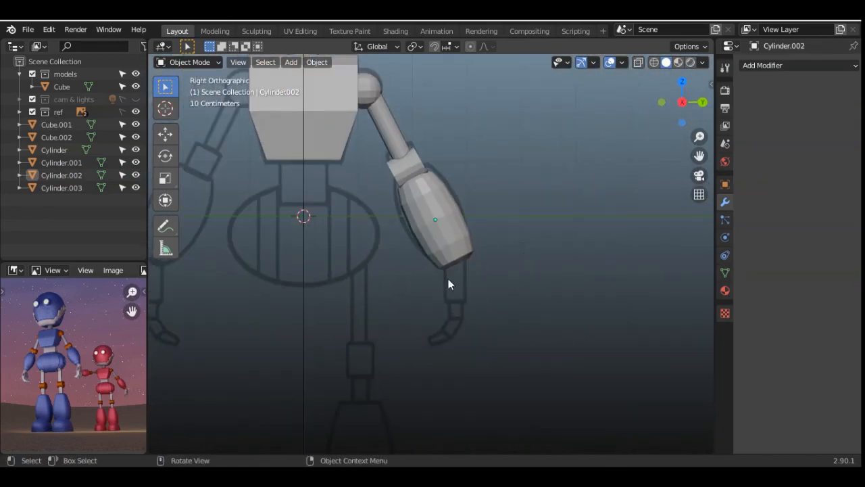
Step: Add a cube, round it with a Catmull-Clark Subdivision Surface modifier, and apply the modifier
key(shift+a)
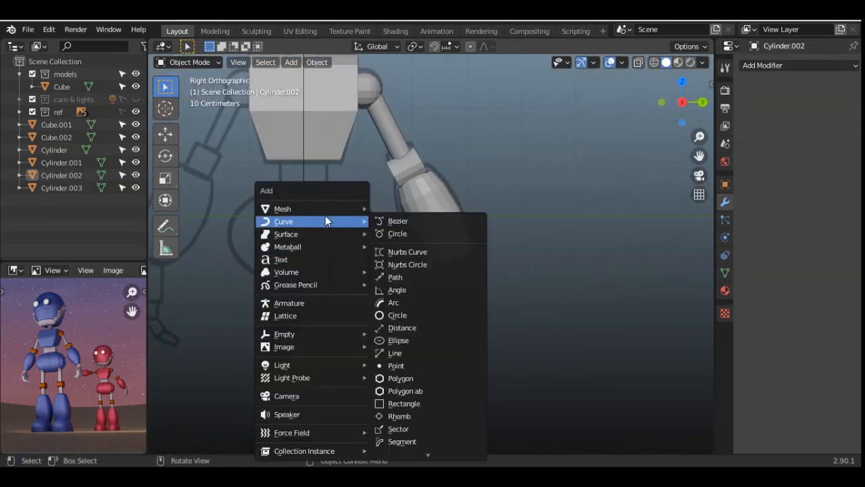
mouse_move(322, 209)
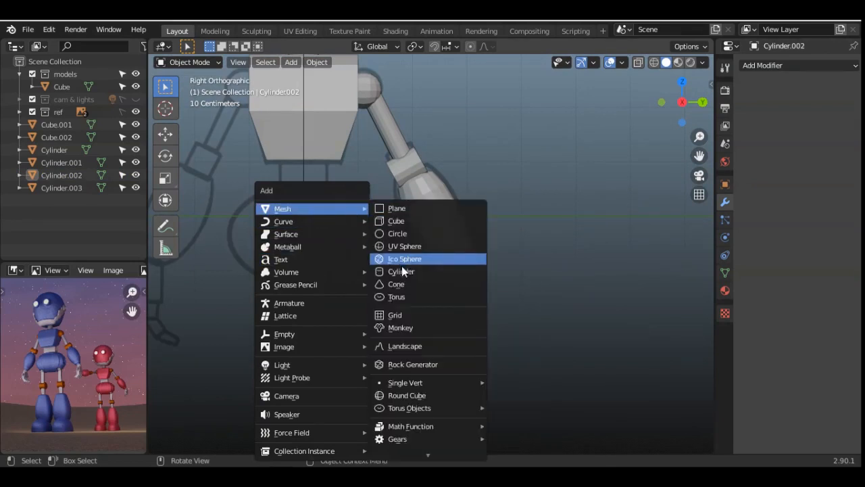
click(406, 222)
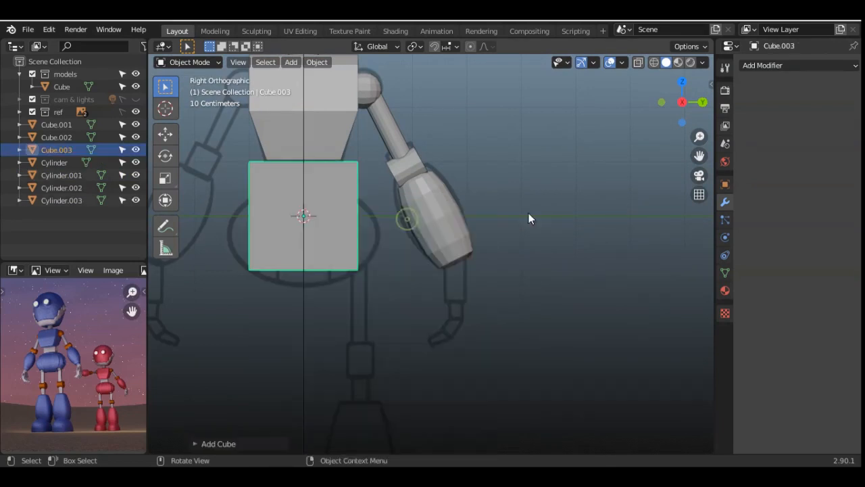
click(780, 69)
click(619, 275)
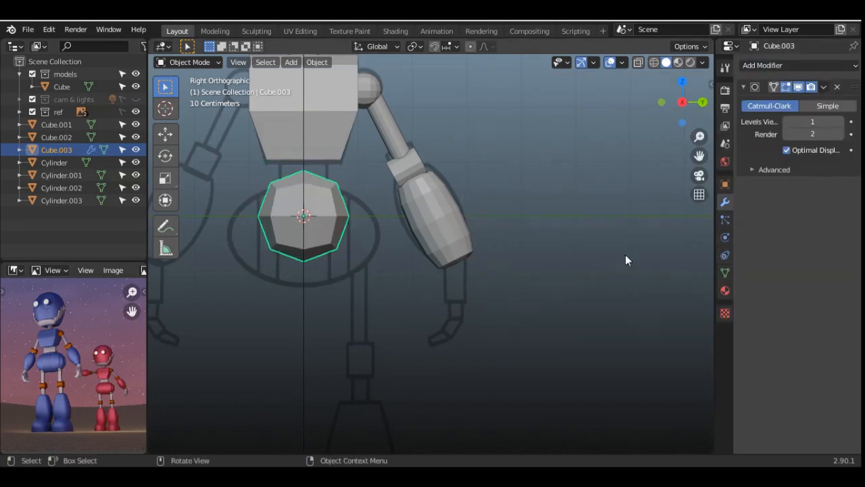
key(ctrl+a)
Step: Shrink the rounded cube to about a third of its size and seat it in the forearm's open end as a wrist ball
key(s)
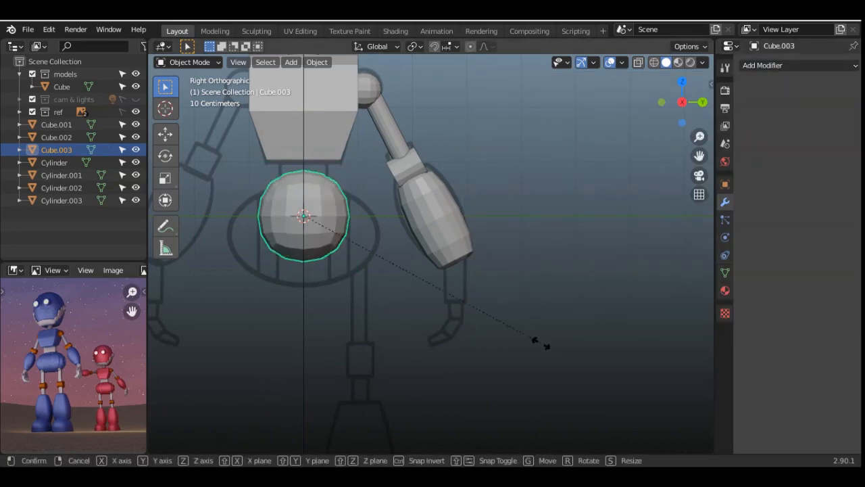
click(389, 254)
key(g)
click(533, 297)
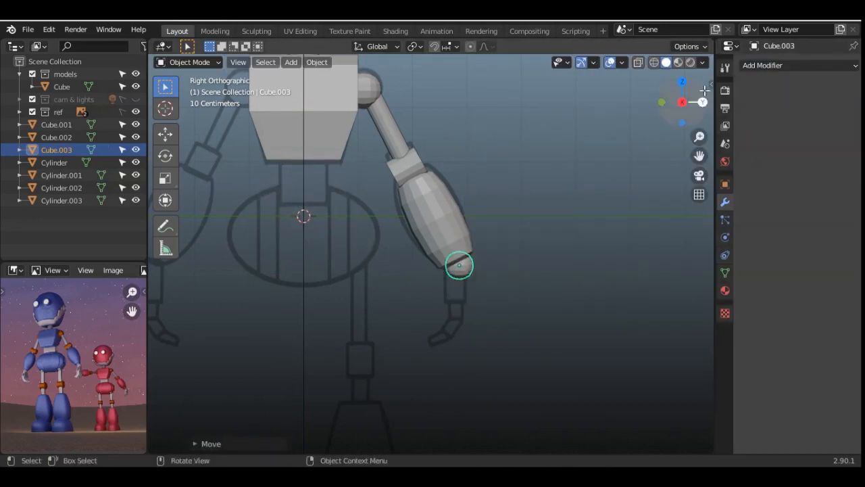
key(ctrl+KP_1)
scroll(476, 318, up, 4)
key(g)
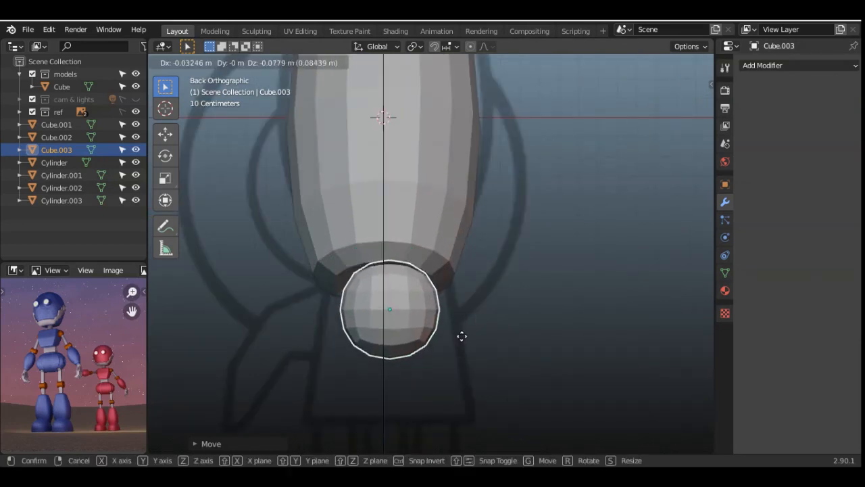
click(456, 329)
key(KP_3)
scroll(609, 329, down, 4)
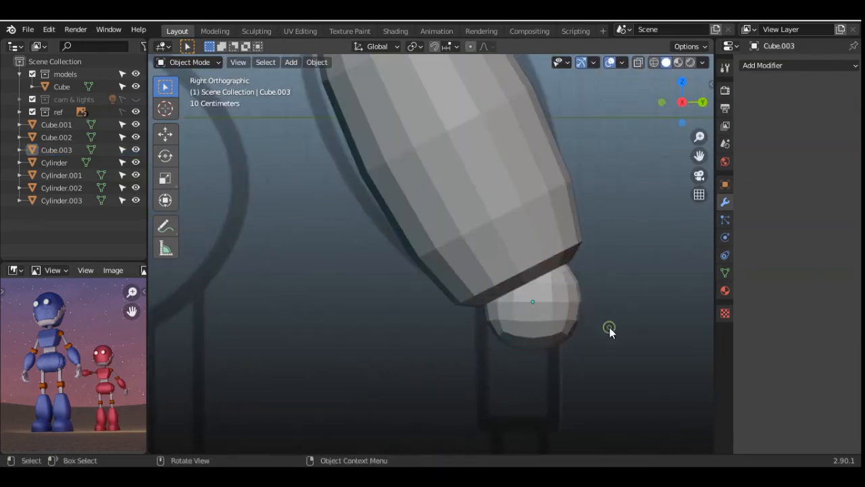
Step: Add a cube, shrink it to about a third of its size, and place it over the hand outline below the wrist ball
key(shift+a)
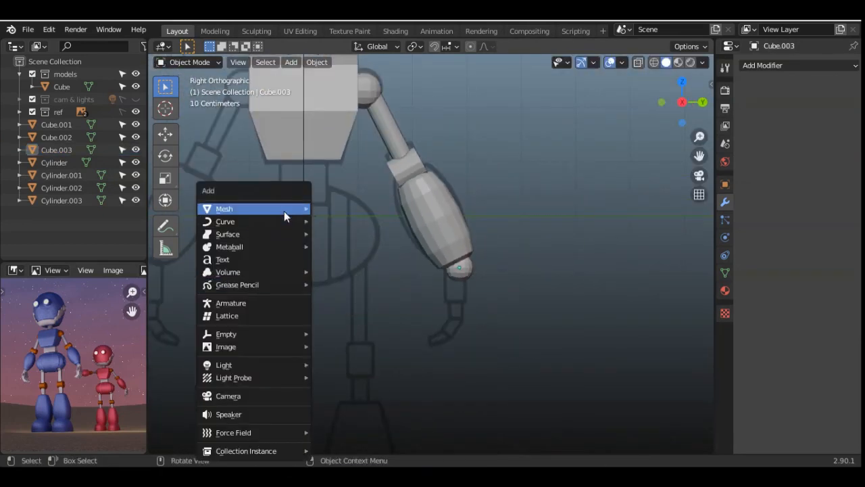
mouse_move(284, 211)
click(375, 225)
key(s)
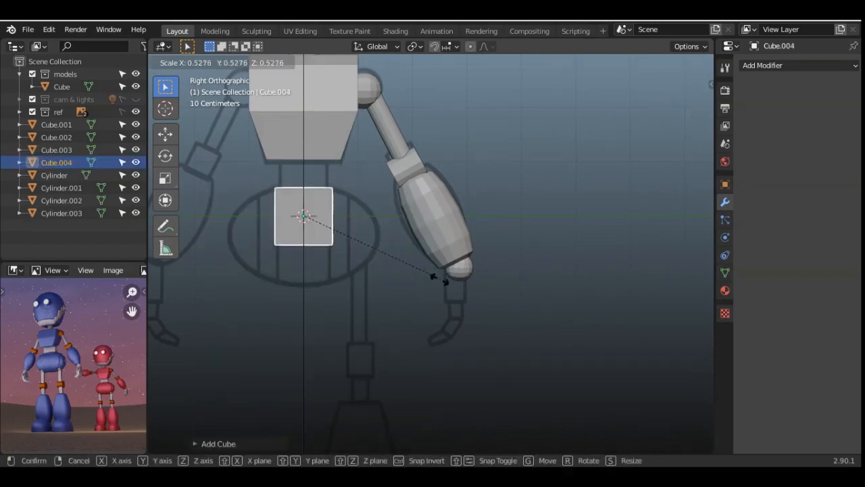
click(388, 262)
key(g)
click(546, 334)
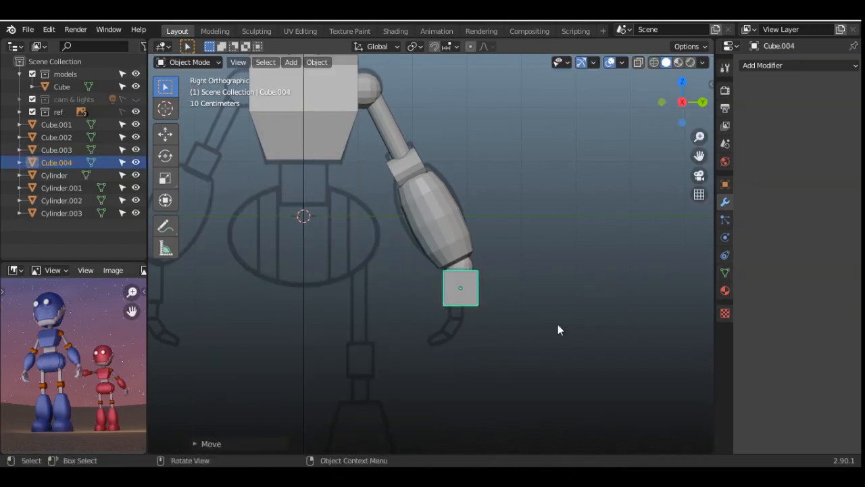
Step: Turn on X-ray display to see the reference hand outline through the cube
scroll(558, 324, up, 5)
drag(699, 155, 643, 78)
click(639, 62)
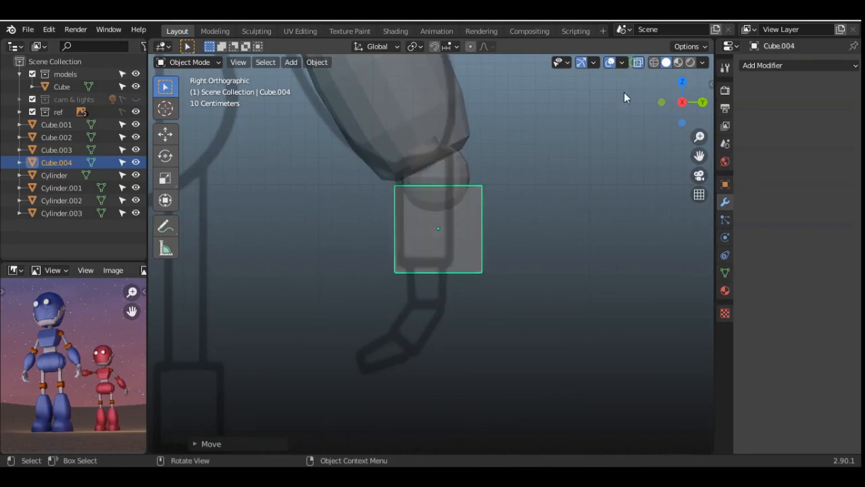
Step: Move the hand cube onto the palm outline in the side view and narrow it along Y to match
click(498, 321)
click(456, 237)
scroll(629, 286, up, 1)
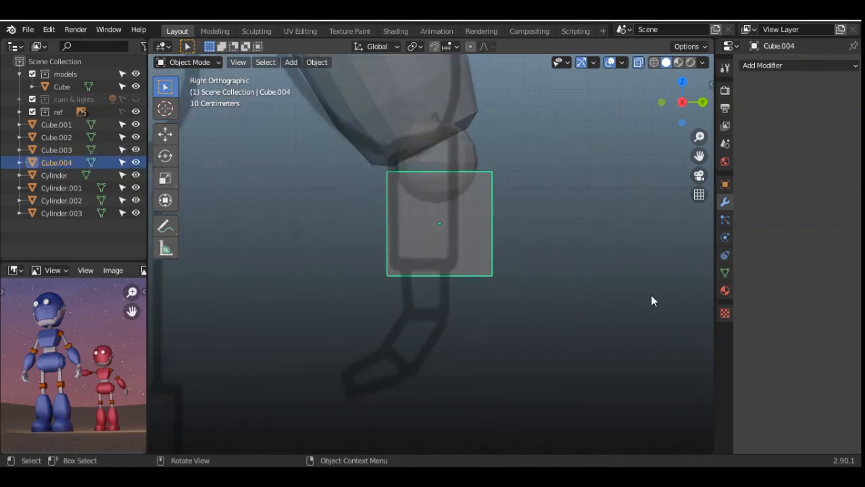
key(g)
click(608, 209)
key(s)
key(y)
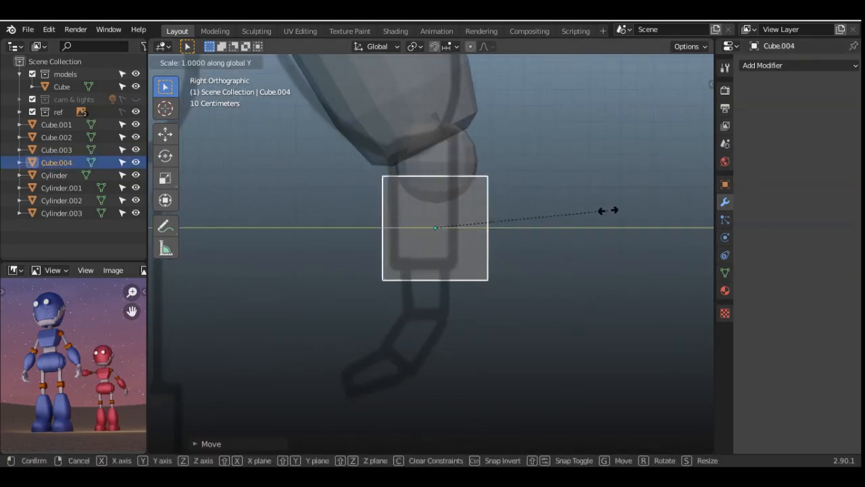
click(559, 195)
scroll(543, 215, up, 2)
scroll(542, 213, down, 1)
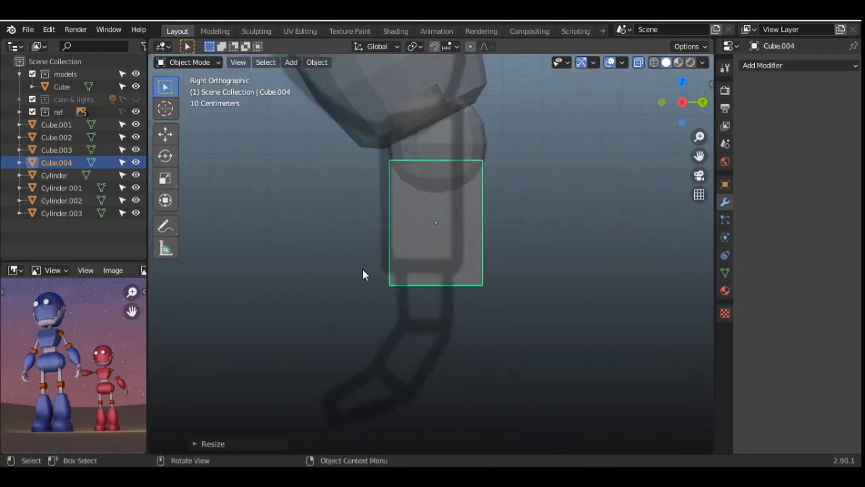
Step: Raise the cube's bottom vertices along Z to the lower edge of the reference palm
key(Tab)
click(237, 65)
drag(351, 261, 555, 316)
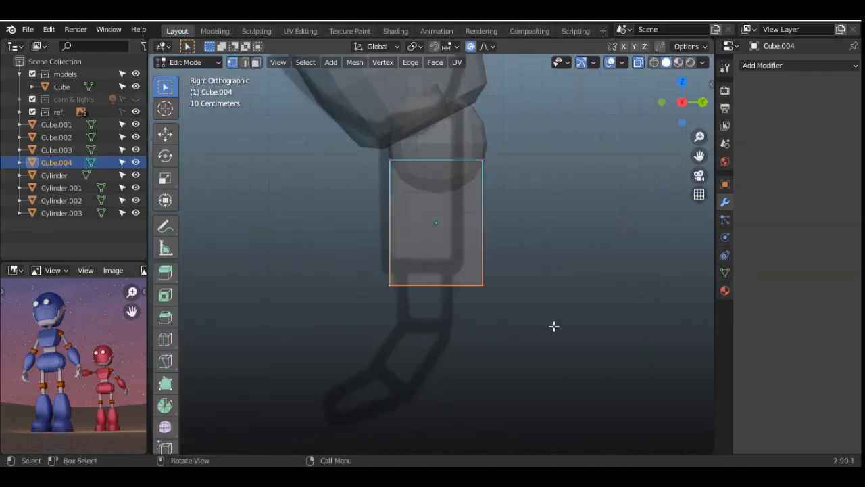
key(g)
key(z)
click(547, 314)
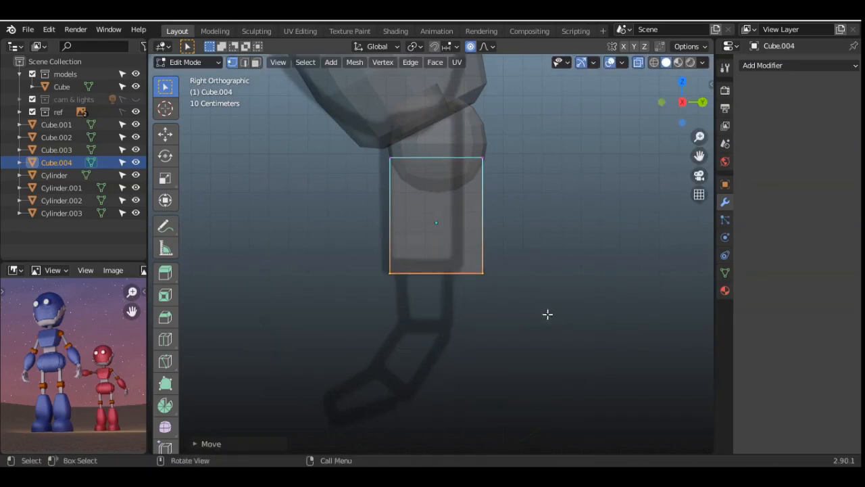
Step: Move the two bottom corners outward in the back view so the palm flares to match the reference outline
click(703, 103)
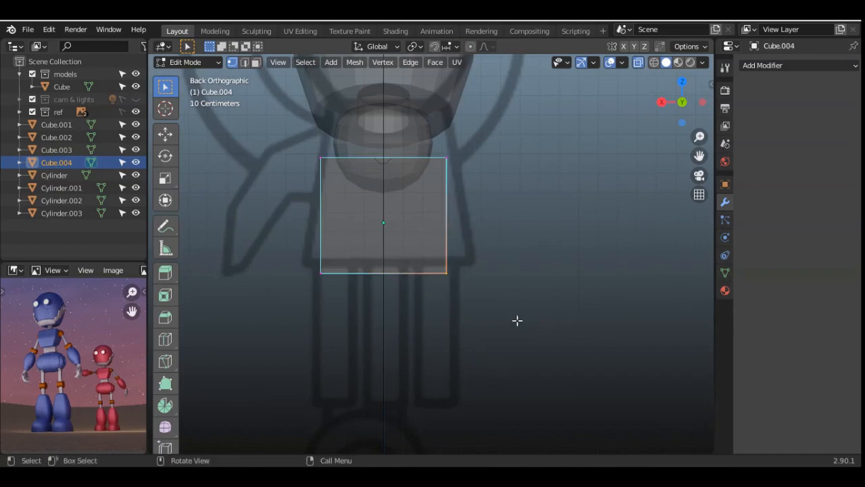
key(g)
click(543, 311)
drag(269, 252, 368, 289)
key(g)
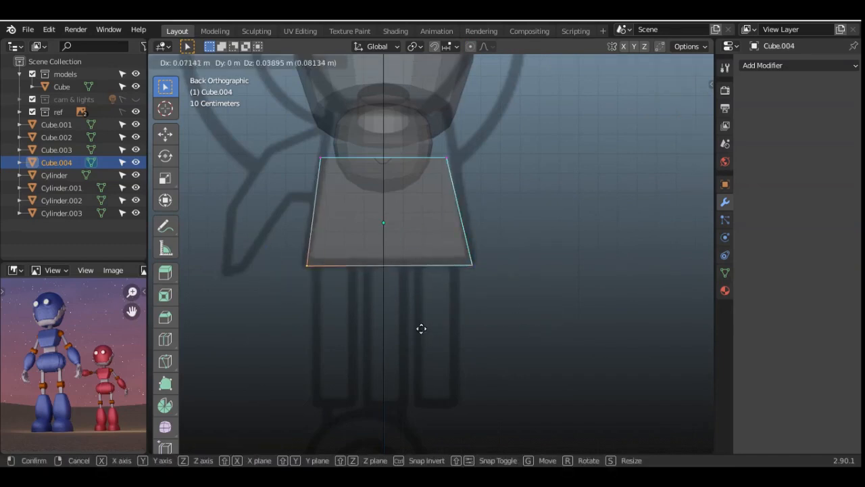
click(410, 329)
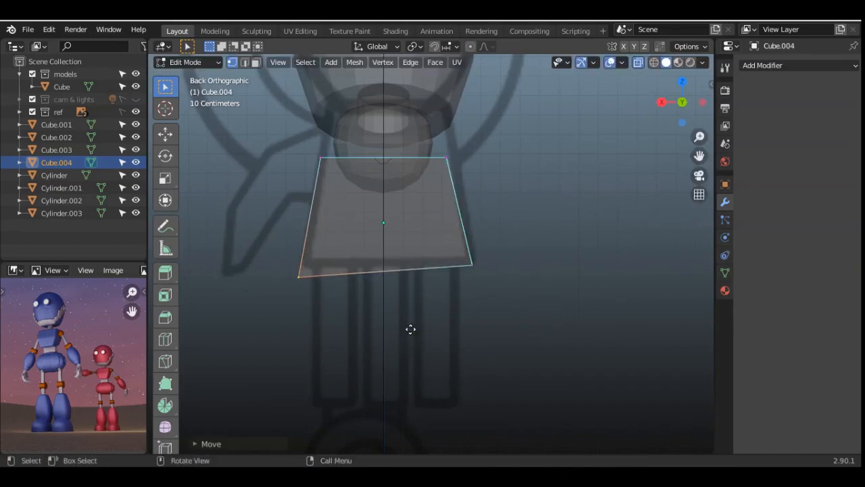
key(g)
click(411, 320)
key(g)
click(413, 317)
click(527, 247)
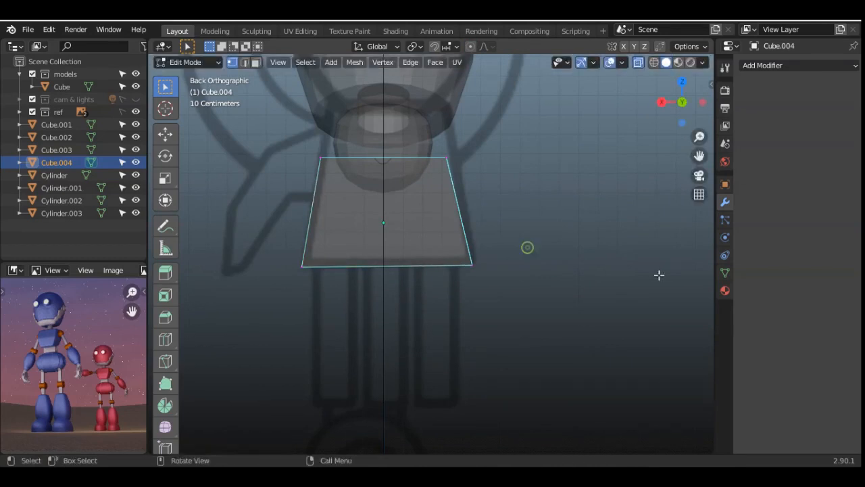
Step: Turn off X-ray display and add four evenly spaced loop cuts across the palm's width
click(638, 63)
middle_drag(513, 223, 400, 215)
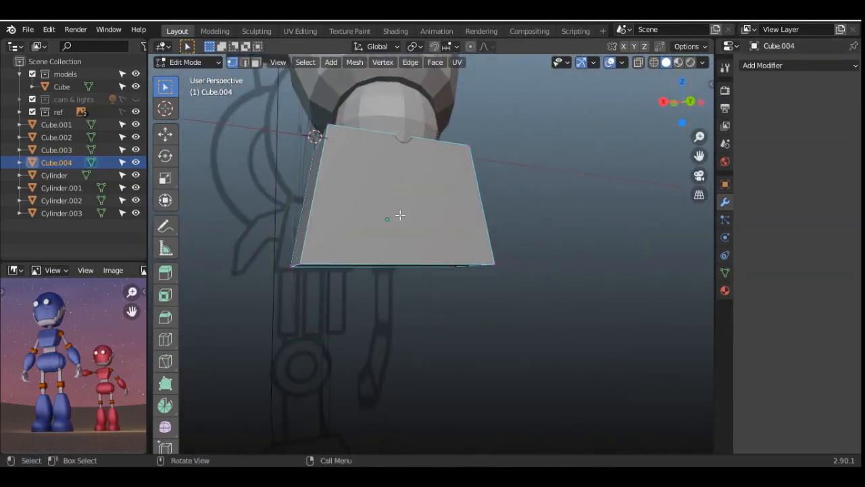
key(Tab)
key(Tab)
drag(689, 101, 350, 247)
key(ctrl+r)
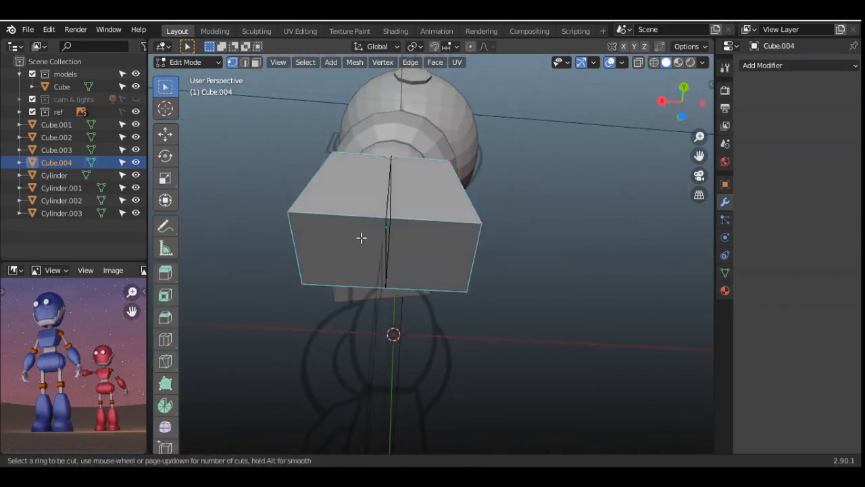
scroll(362, 238, up, 3)
click(361, 237)
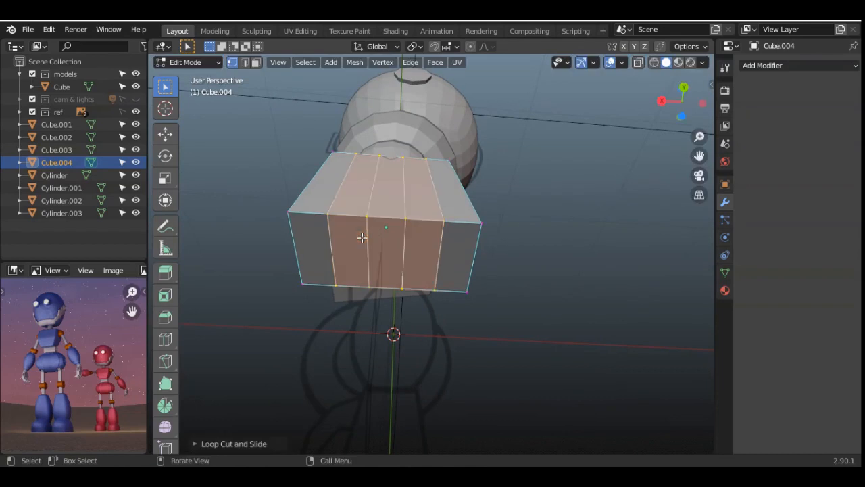
right_click(606, 262)
Step: Add a supporting loop cut close to each of the palm's two outer side edges
key(ctrl+r)
click(465, 230)
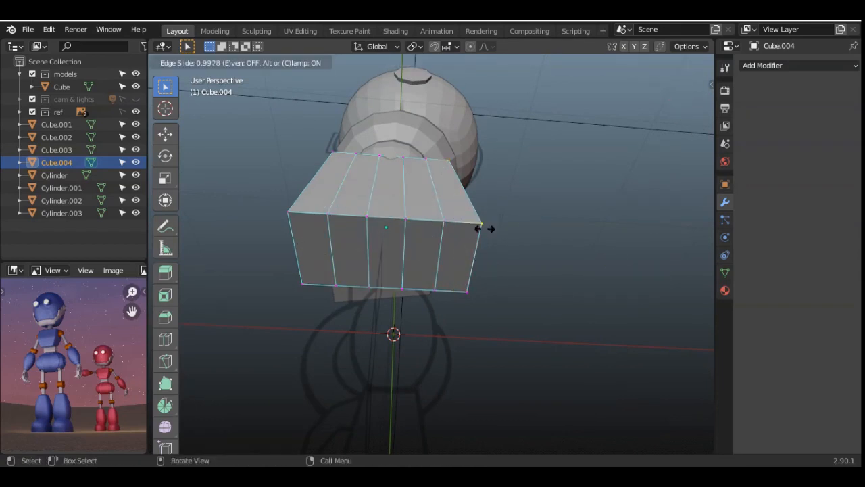
click(478, 231)
key(ctrl+r)
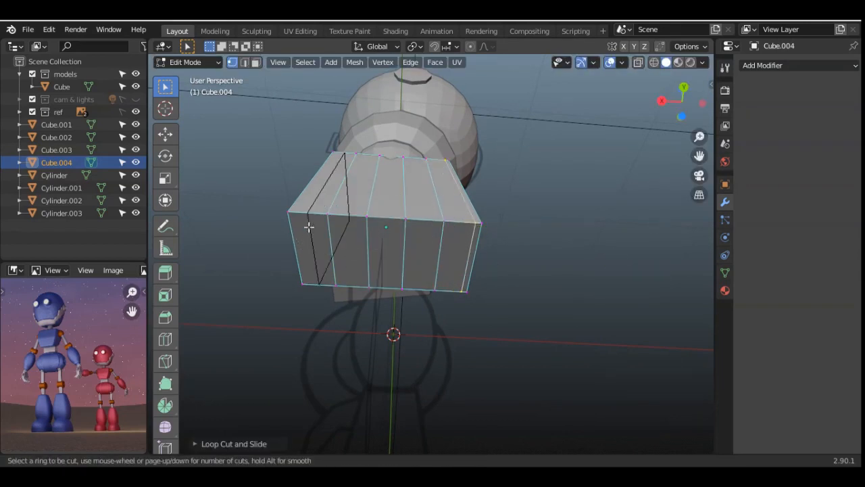
click(308, 225)
click(291, 225)
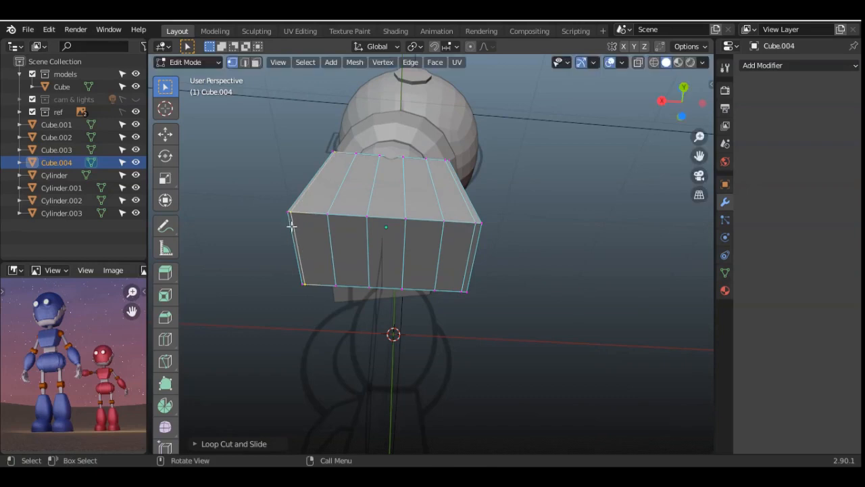
Step: Add two evenly spaced loop cuts across the palm's thickness
key(ctrl+r)
scroll(365, 245, up, 1)
click(366, 245)
right_click(366, 245)
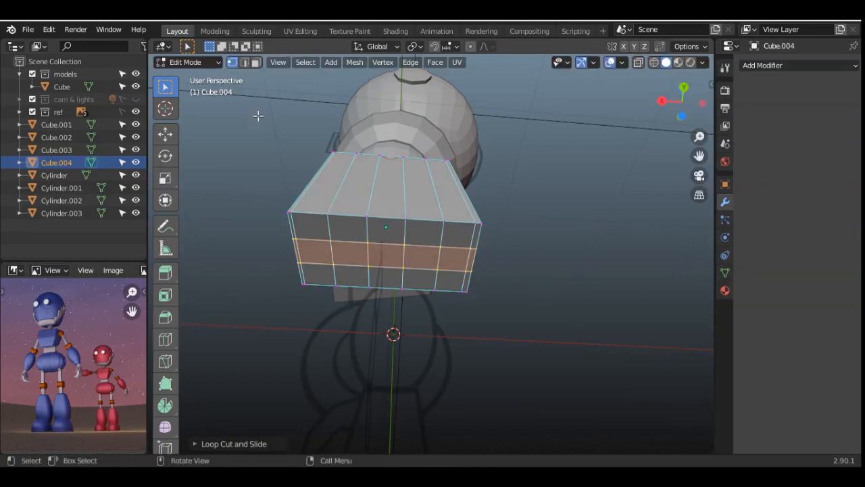
Step: Slide the two thickness loops apart toward the palm's front and back faces
key(g)
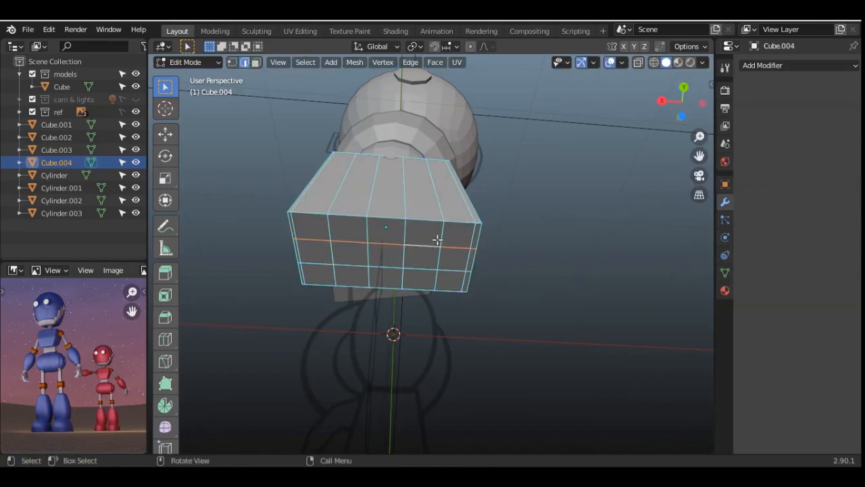
key(g)
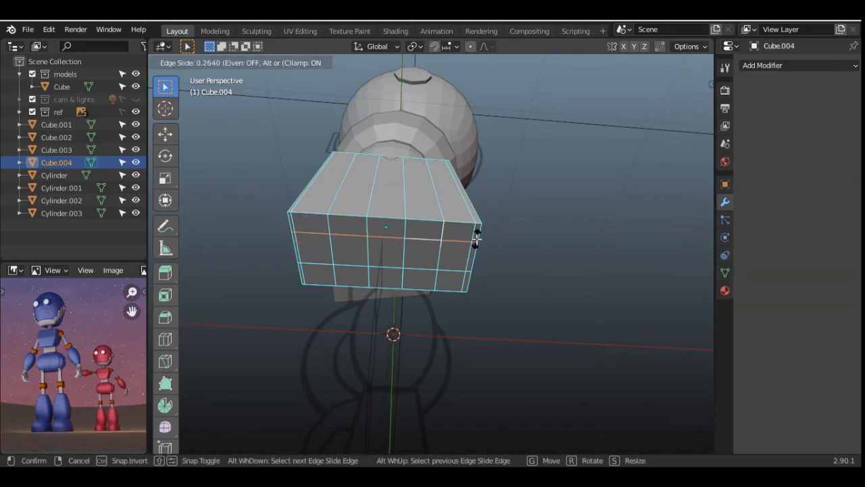
click(476, 238)
alt+click(452, 270)
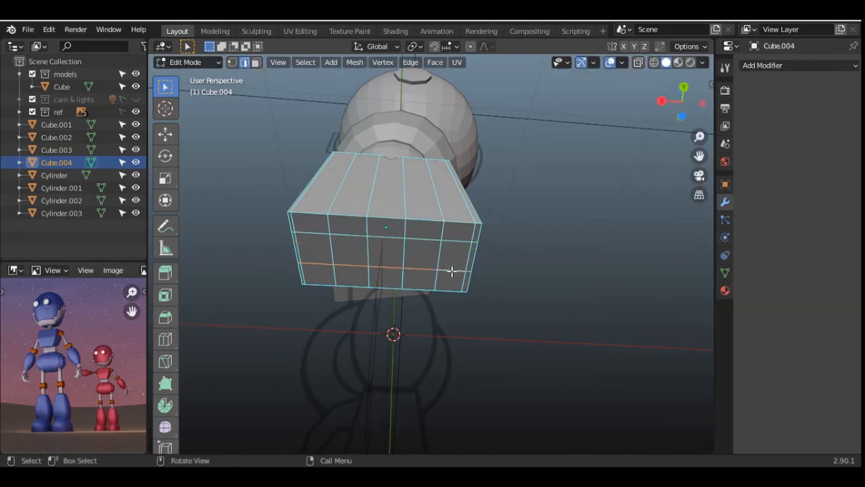
key(g)
key(g)
click(443, 281)
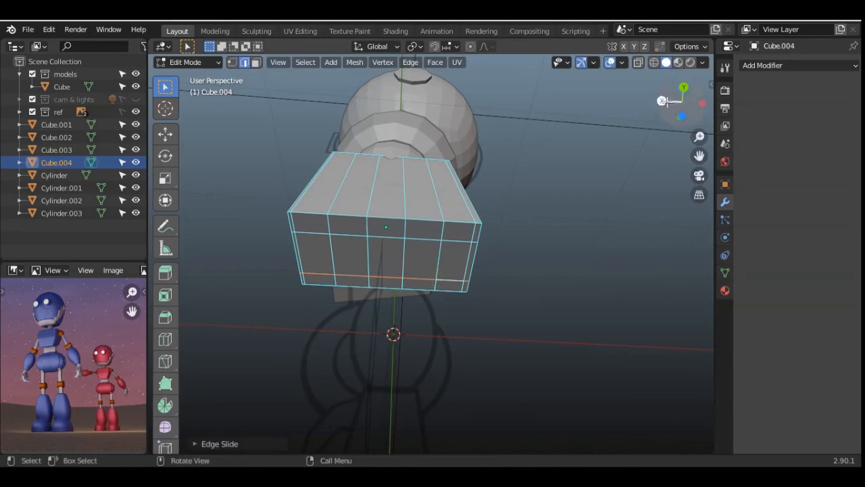
Step: Select three alternating faces on the palm's underside, extrude them down as first finger segments, and tilt their ends toward the reference bend
middle_drag(443, 280, 467, 216)
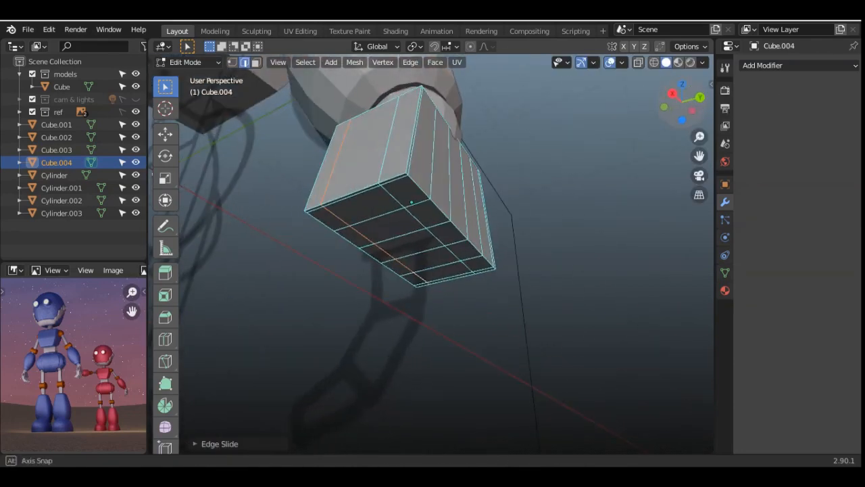
click(380, 203)
shift+click(416, 254)
shift+click(450, 272)
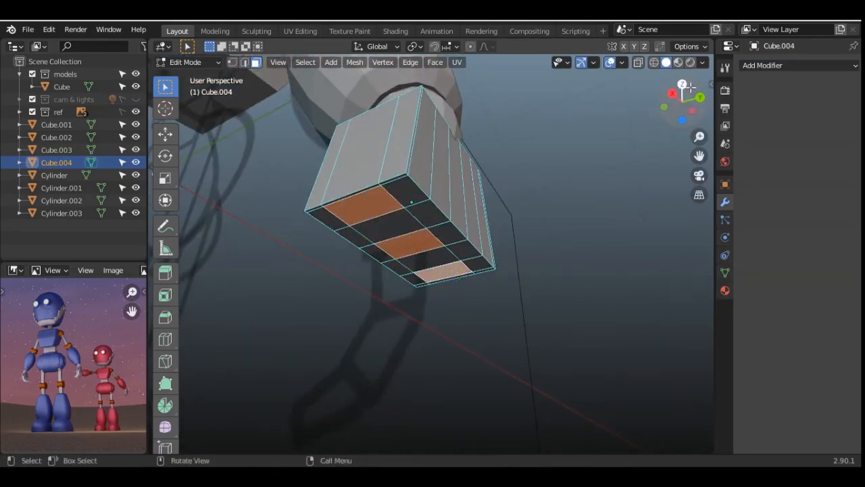
drag(687, 89, 679, 100)
click(678, 100)
key(e)
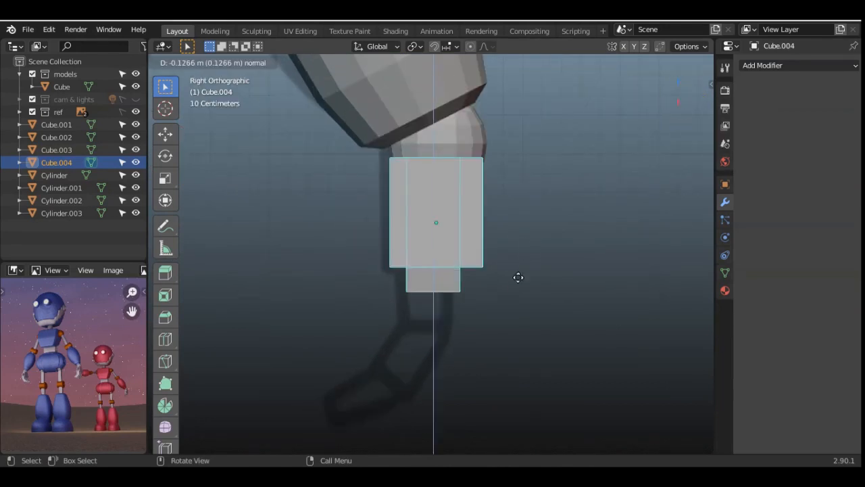
click(509, 304)
key(r)
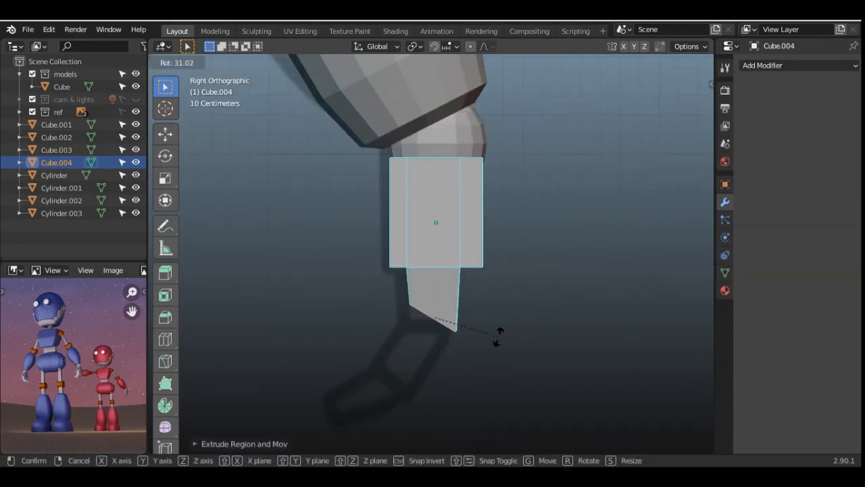
click(512, 330)
Step: Extrude the second and third segments of the three fingers, rotating each end to follow the curled finger outline
key(e)
click(448, 353)
key(r)
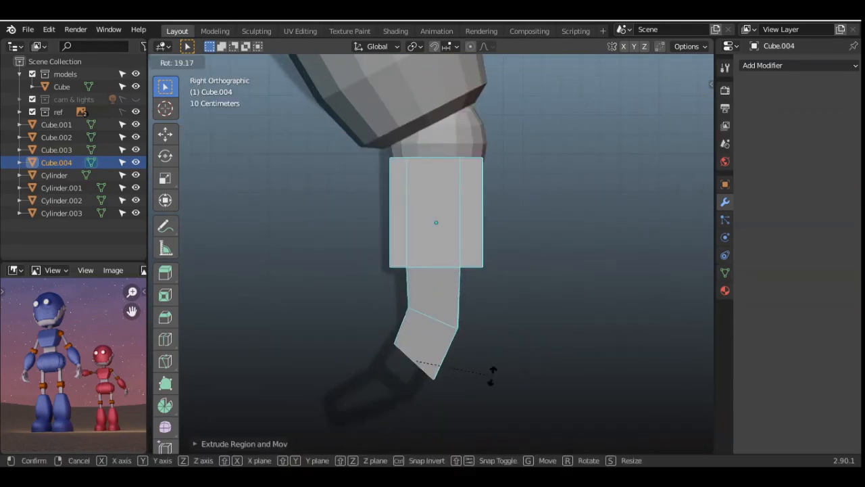
click(468, 382)
key(e)
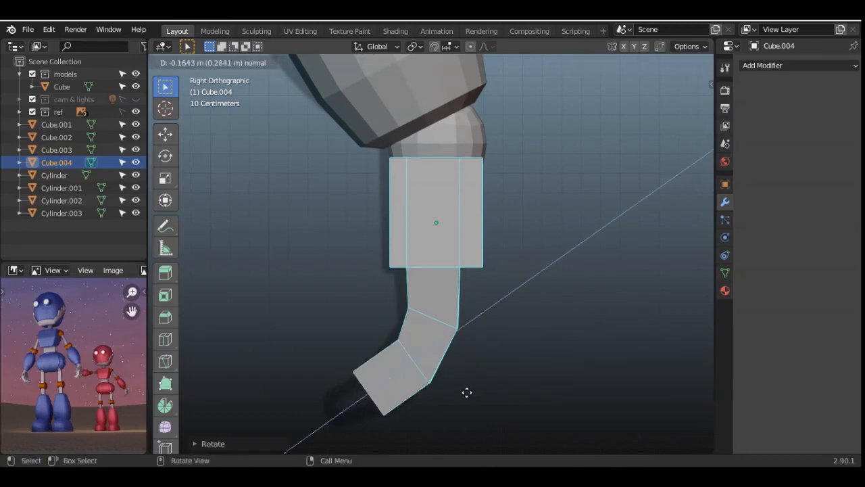
click(465, 394)
key(r)
click(454, 425)
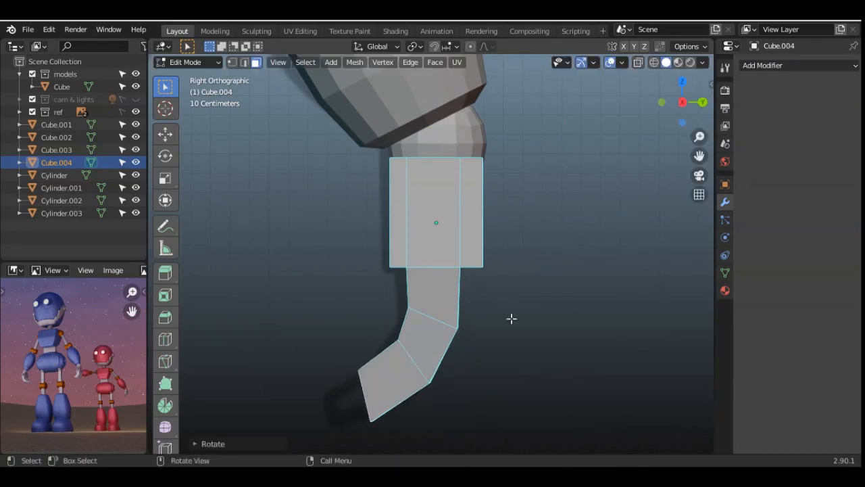
Step: Scale down the end face of each of the three fingers to about half size to taper the fingertips
drag(678, 120, 669, 106)
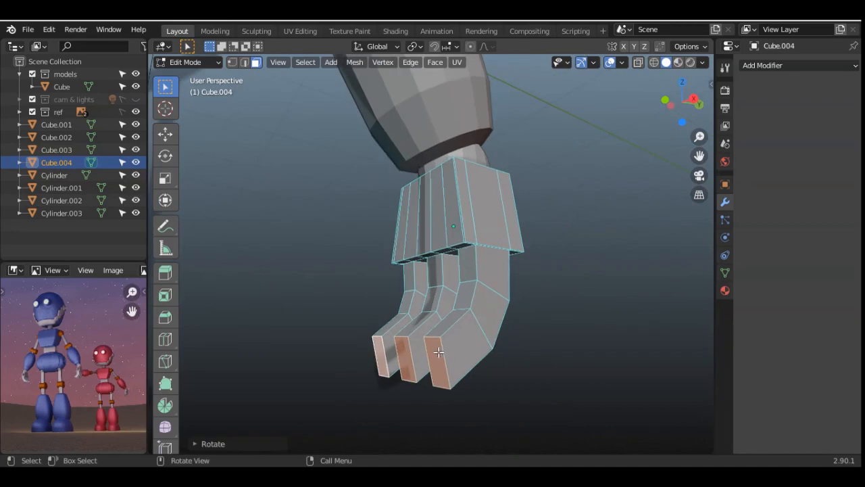
key(s)
click(460, 399)
key(s)
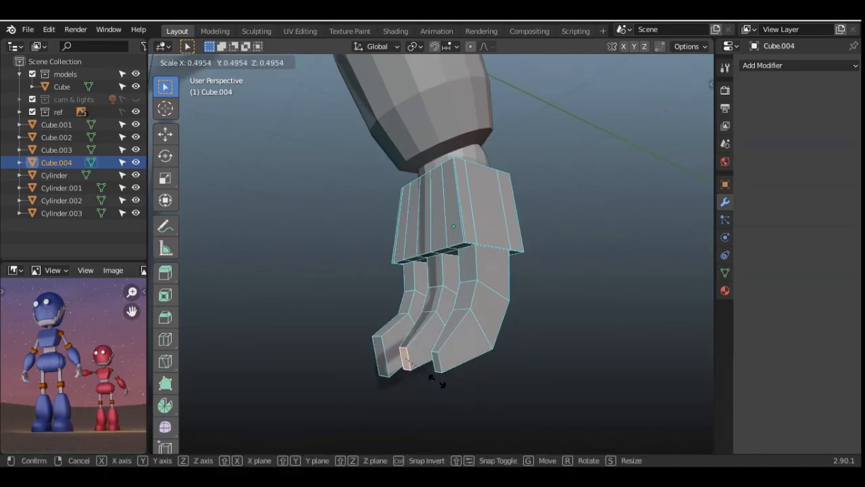
click(440, 385)
click(384, 359)
key(s)
click(417, 379)
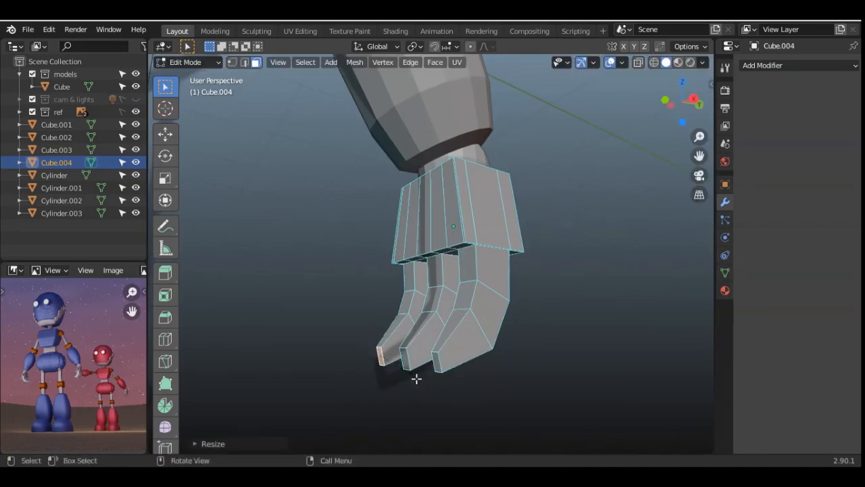
Step: Add two horizontal loop cuts around the palm and slide the lower one slightly toward the fingers
key(ctrl+r)
scroll(507, 193, up, 1)
click(499, 195)
right_click(499, 195)
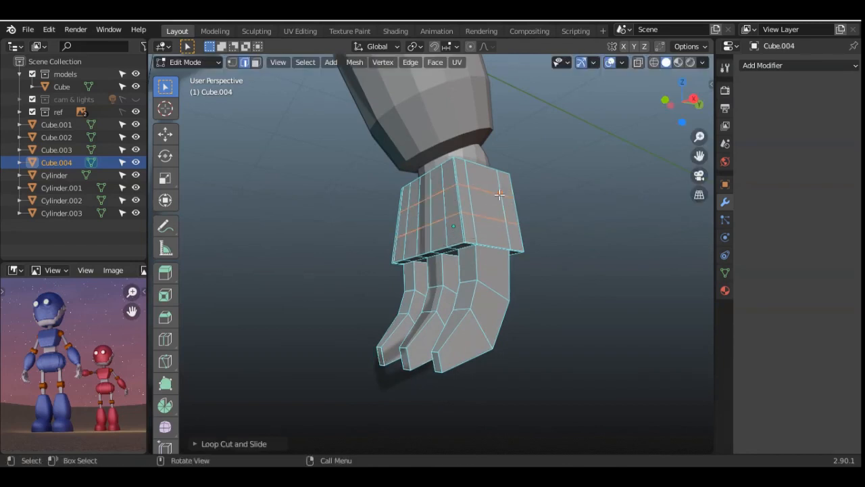
key(g)
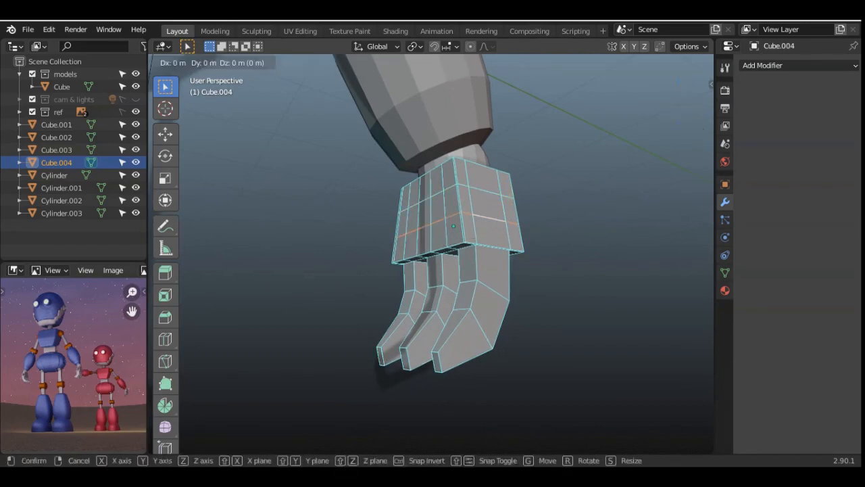
key(g)
click(497, 229)
click(296, 100)
Step: Extrude the middle face on the palm's side outward as the first thumb segment and tilt its end down toward the reference
click(492, 207)
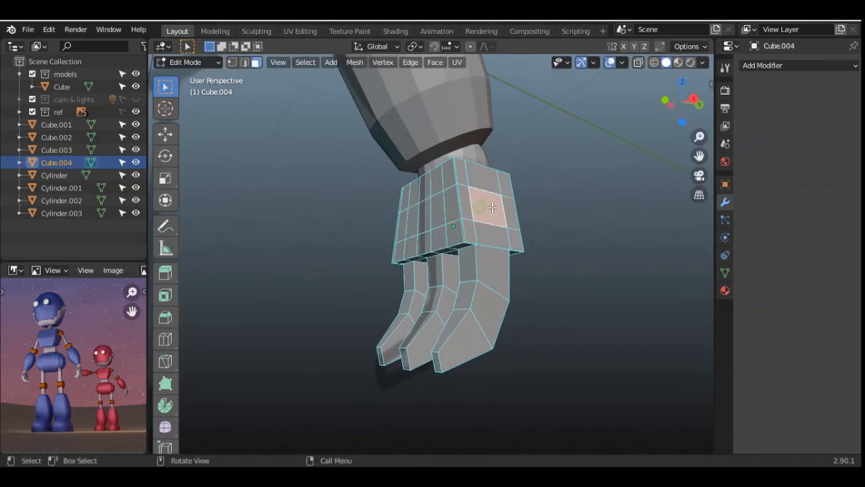
click(701, 103)
key(e)
click(462, 277)
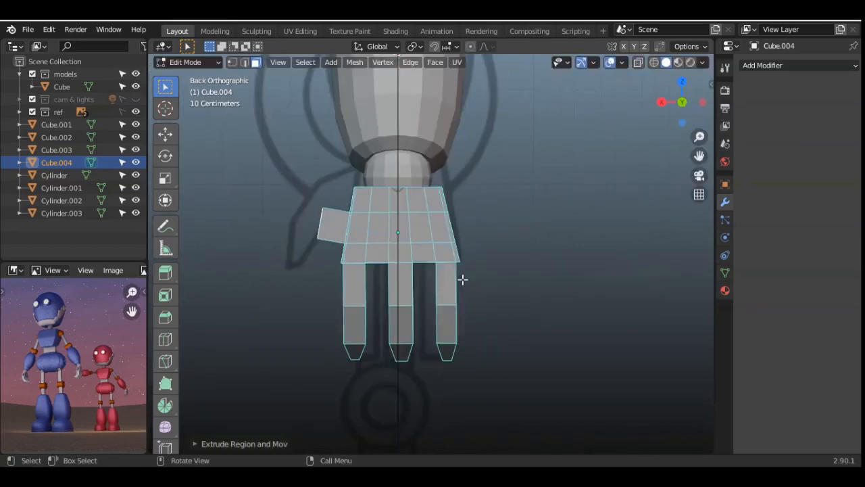
key(g)
click(467, 290)
key(r)
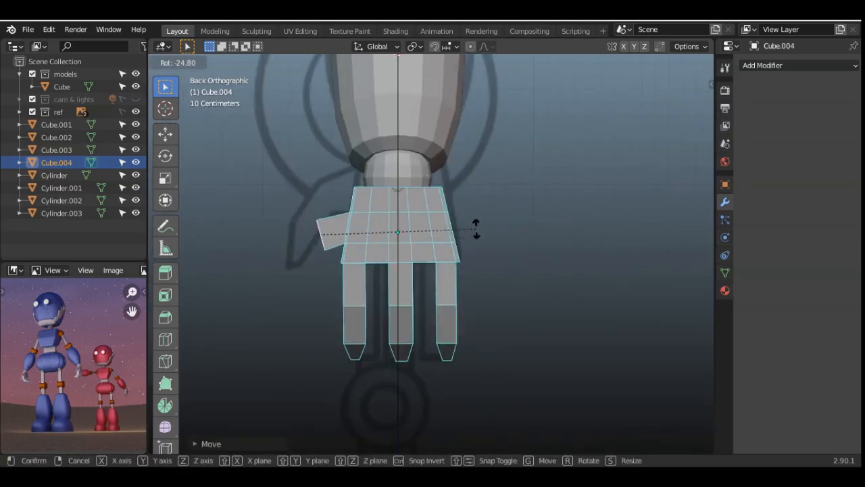
click(471, 210)
Step: Extrude the second thumb segment, then move and rotate its end face to follow the thumb's bend
key(e)
click(461, 260)
key(g)
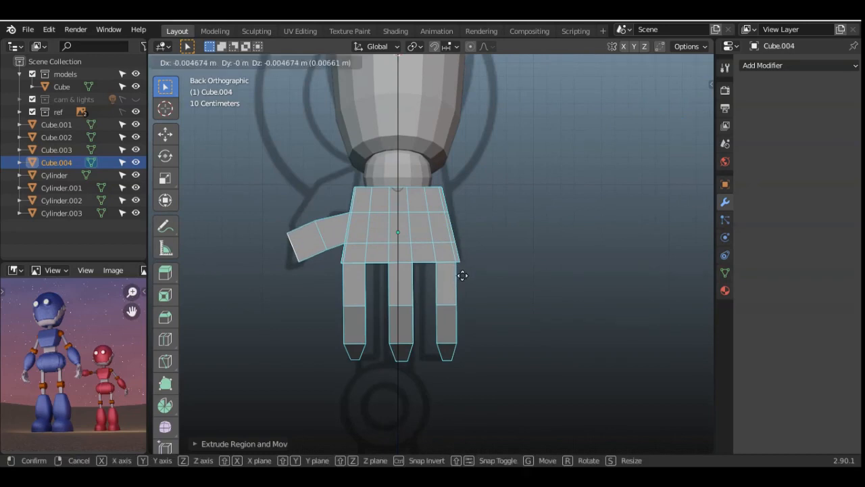
click(471, 284)
key(r)
click(518, 313)
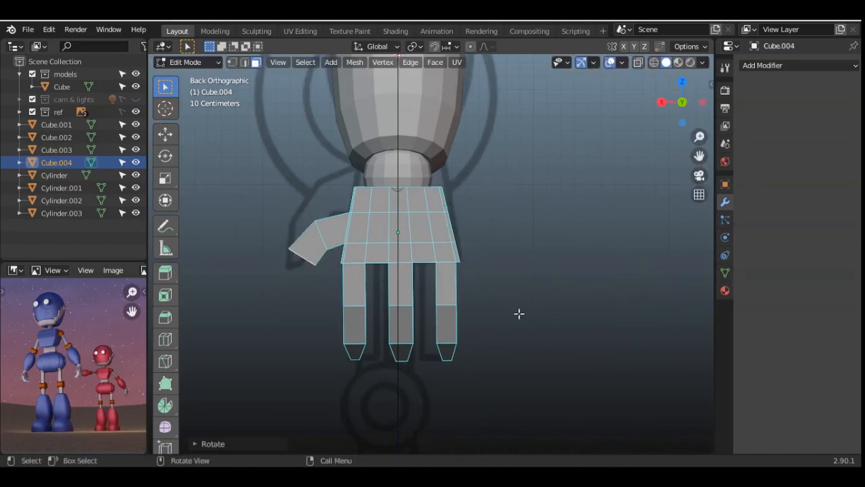
Step: Extrude the thumb tip, scale its end face to about half size, and return to Object Mode
key(e)
click(497, 323)
key(s)
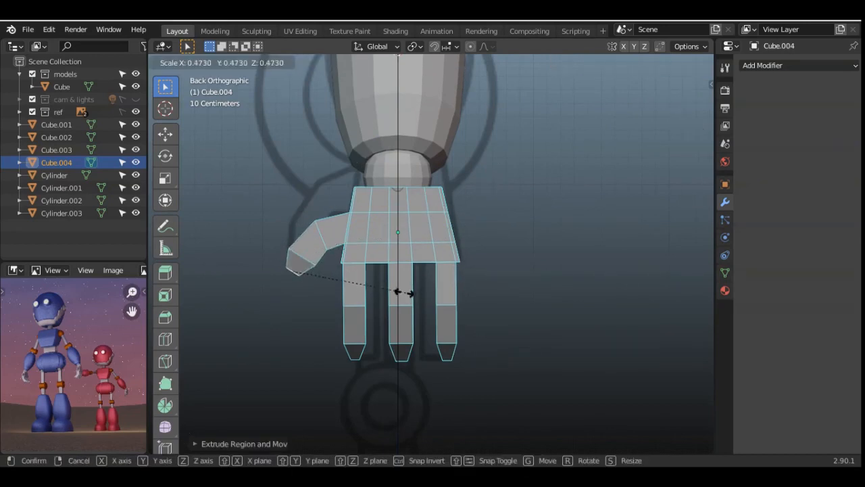
click(405, 293)
key(Tab)
click(576, 223)
Step: Join the wrist sphere and the hand into one object, keeping the hand as the active object
drag(669, 112, 770, 117)
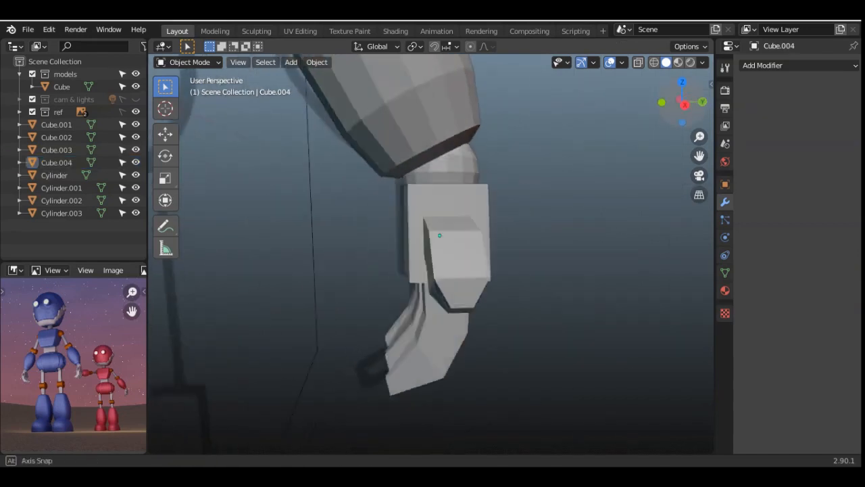
middle_drag(406, 243, 454, 194)
click(428, 206)
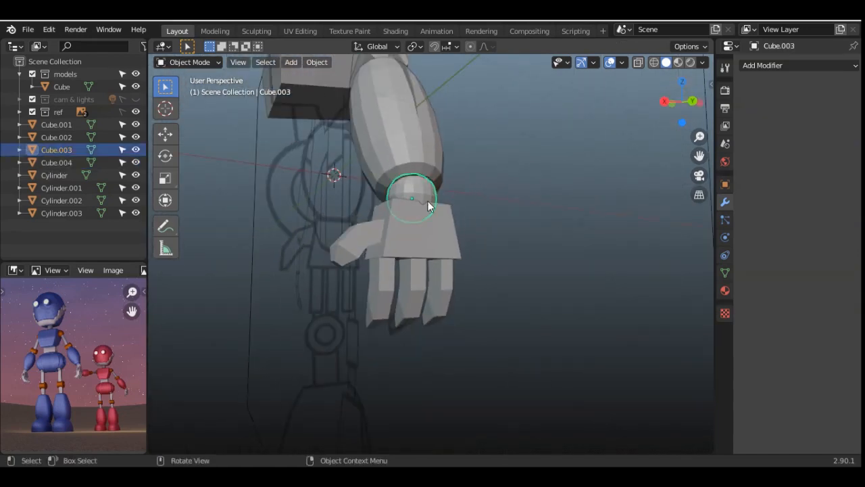
shift+click(428, 243)
key(ctrl+j)
click(514, 263)
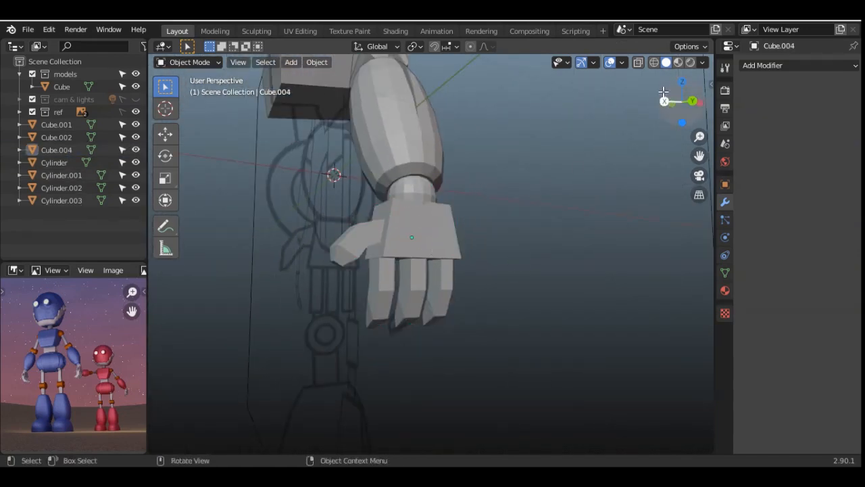
Step: Mirror the shoulder sphere to the other side on the Y axis with the chest (Cube.001) as mirror object
mouse_move(664, 93)
mouse_down()
mouse_move(730, 99)
mouse_move(666, 103)
mouse_up()
click(665, 103)
scroll(520, 185, down, 6)
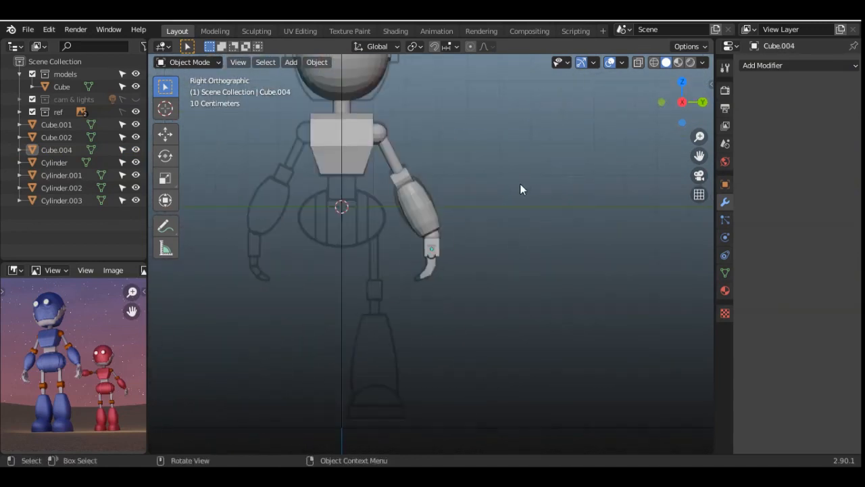
drag(695, 142, 724, 223)
click(415, 208)
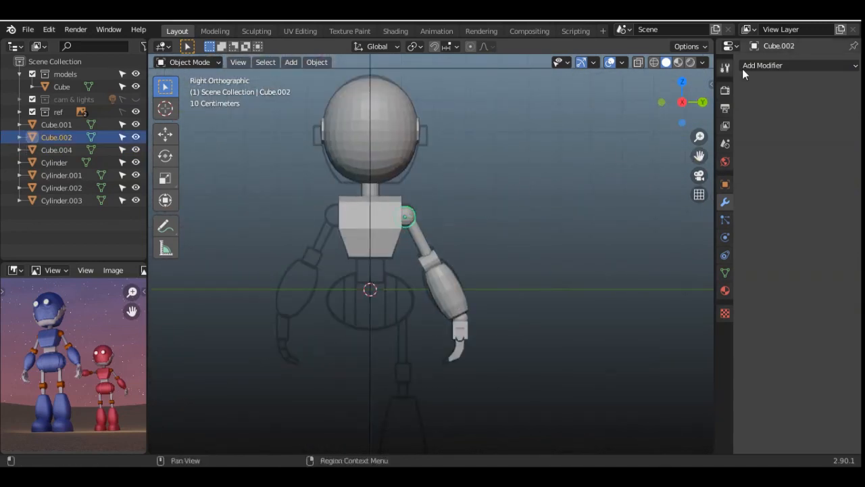
click(742, 66)
click(602, 190)
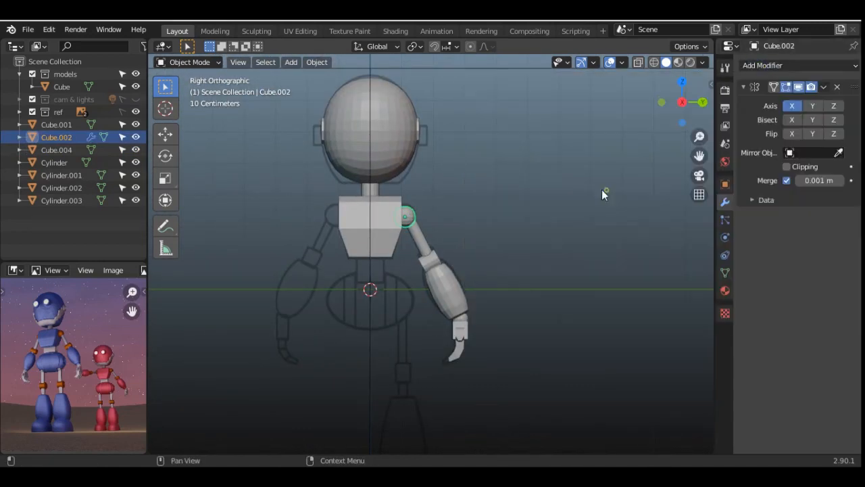
click(840, 152)
click(381, 217)
Step: Mirror the upper arm cylinder on the Y axis using the chest (Cube.001) as mirror object
click(424, 243)
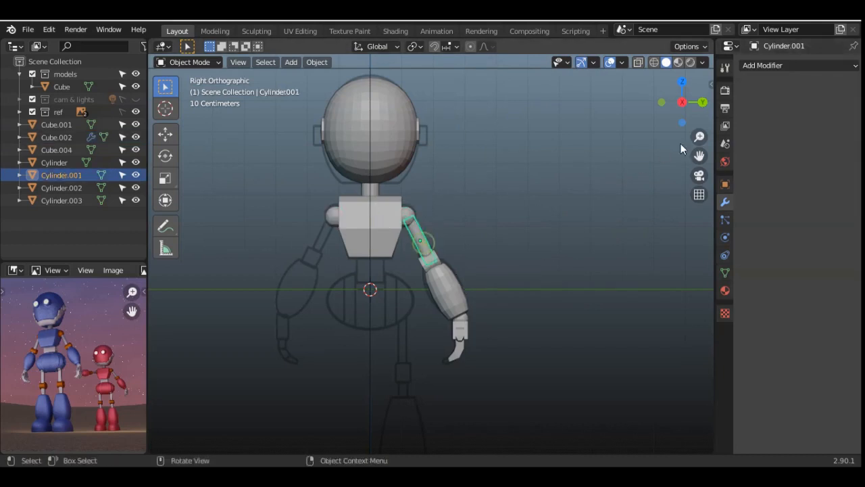
click(762, 64)
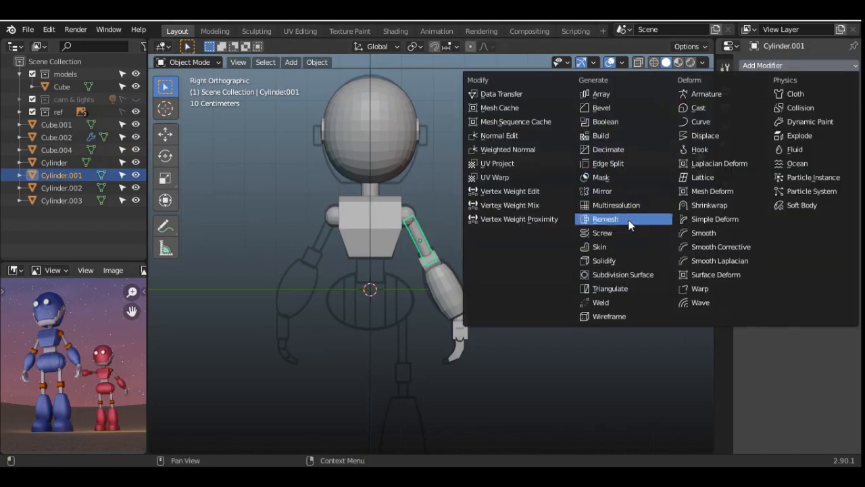
click(602, 191)
click(839, 153)
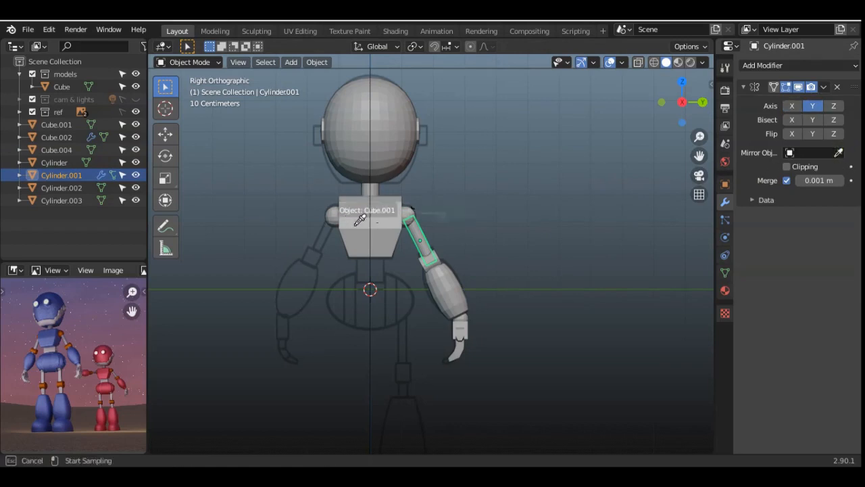
click(369, 217)
Step: Add a Mirror modifier to the elbow cylinder on the Y axis with the chest (Cube.001) as mirror object
click(431, 260)
click(769, 67)
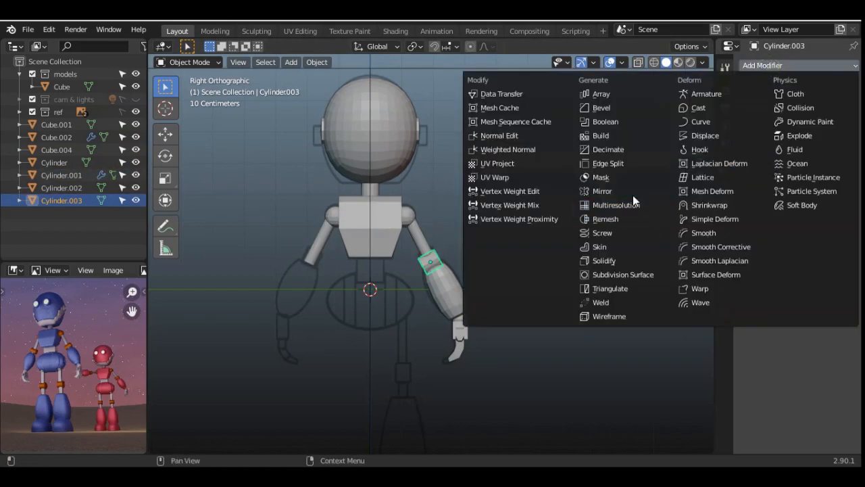
click(603, 190)
click(839, 153)
click(372, 231)
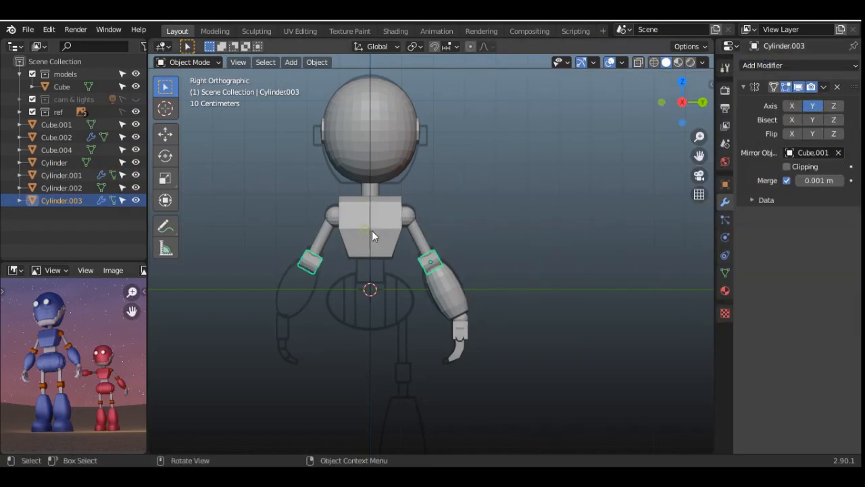
Step: Mirror the forearm across the Y axis with the chest (Cube.001) as mirror object
click(445, 289)
click(770, 68)
click(603, 195)
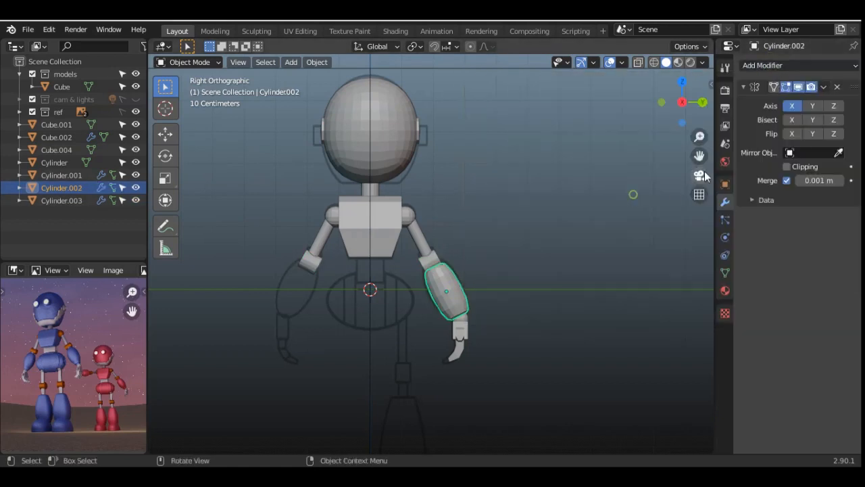
click(839, 153)
click(378, 224)
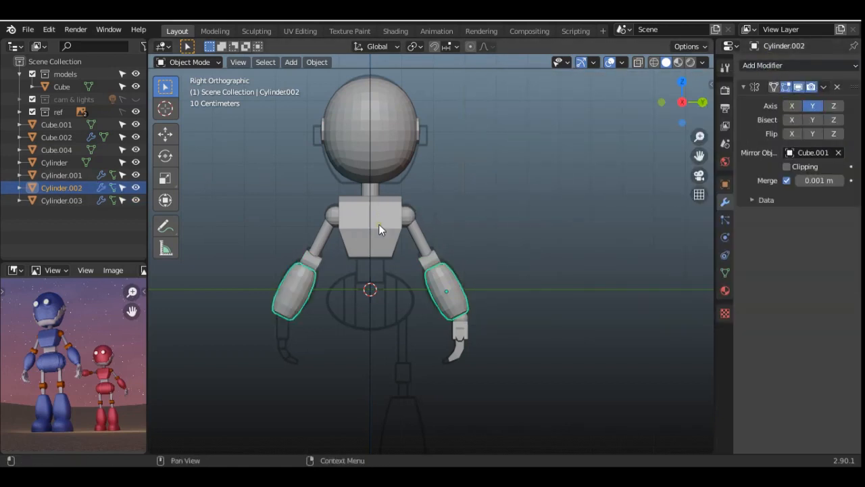
Step: Mirror the joined wrist and hand on the Y axis around the chest (Cube.001)
click(458, 325)
click(762, 66)
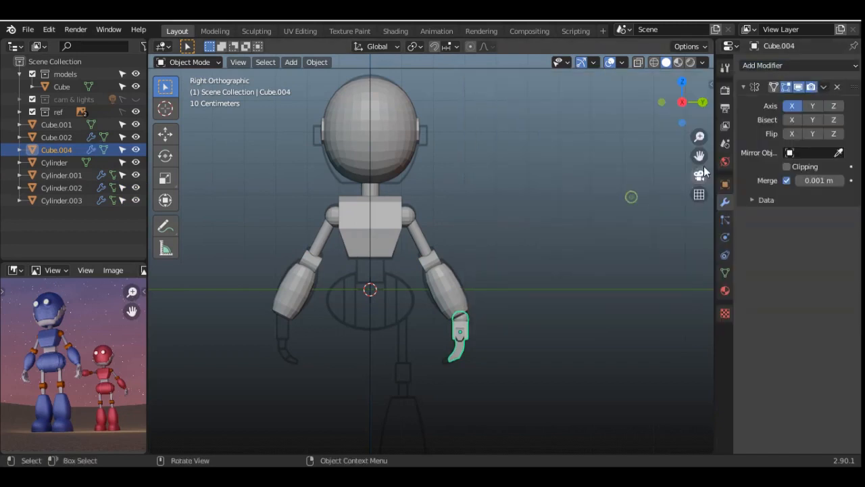
click(602, 192)
click(840, 154)
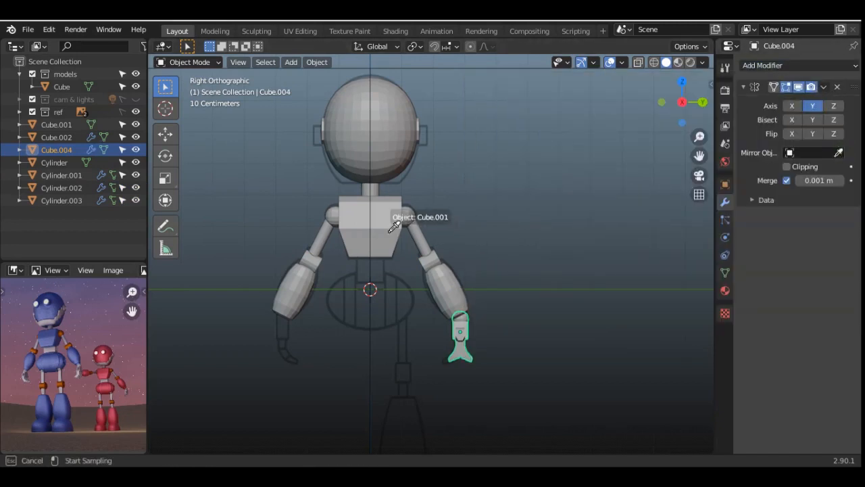
click(392, 215)
scroll(467, 292, down, 1)
mouse_move(683, 102)
mouse_down()
mouse_move(695, 102)
mouse_move(671, 103)
mouse_up()
click(673, 102)
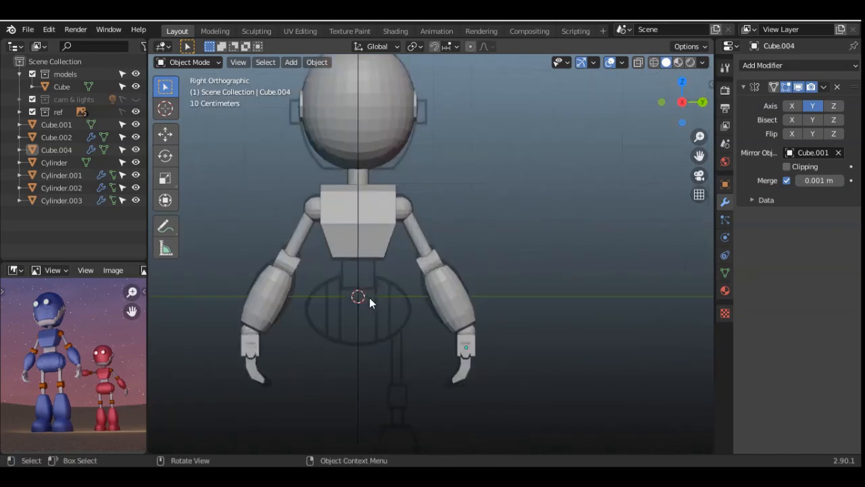
Step: Add a cylinder for the hips, rotate it 90° about the X axis, and move it down along Z
scroll(372, 296, up, 4)
scroll(438, 229, up, 2)
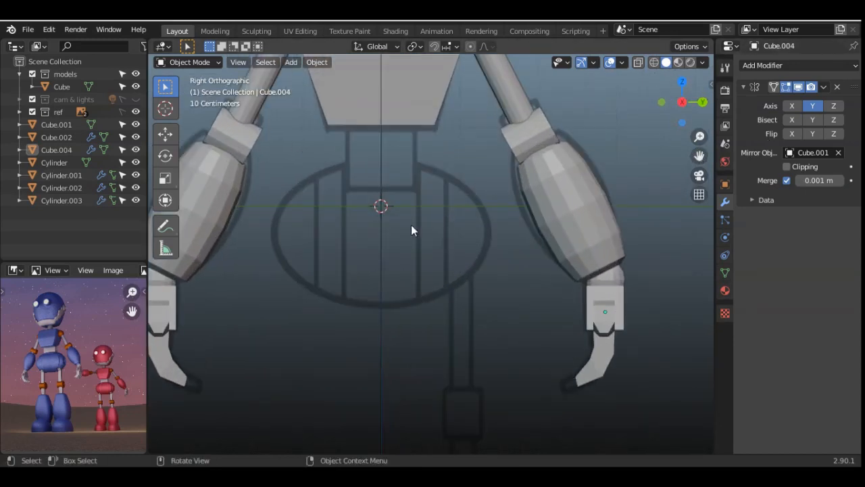
key(shift+a)
mouse_move(324, 208)
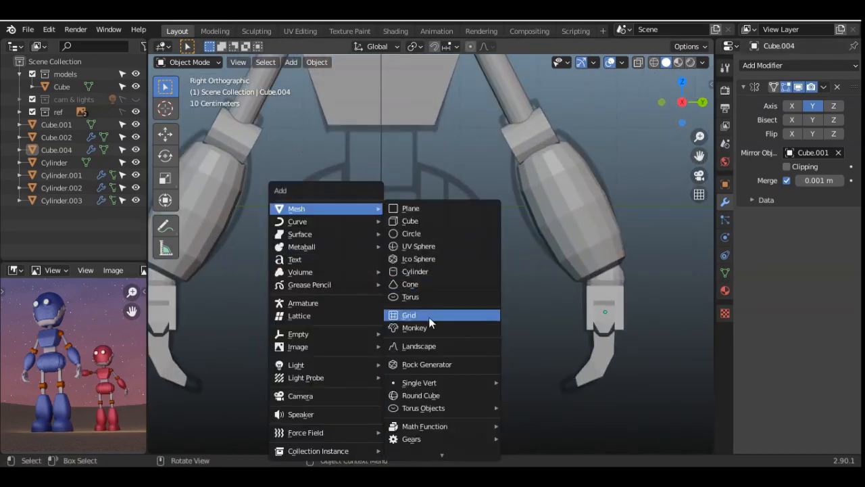
click(442, 272)
key(r)
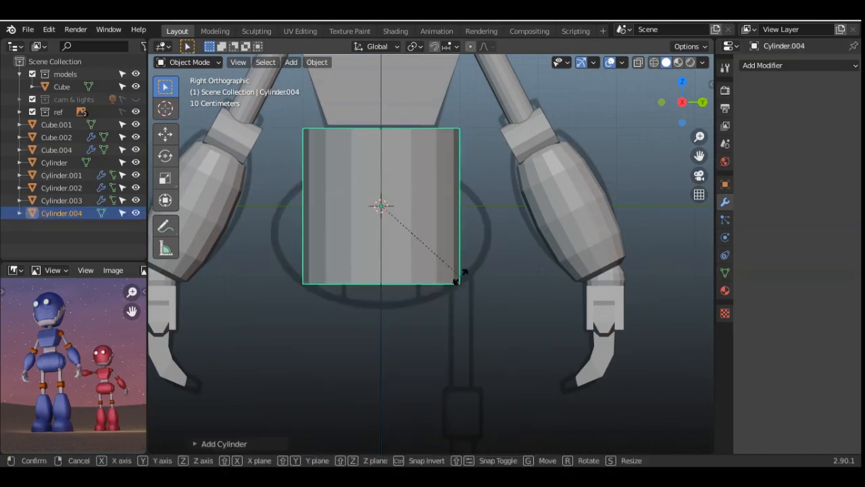
key(x)
key(9)
key(0)
key(Return)
key(g)
key(z)
click(461, 345)
Step: Turn on X-ray and bevel the cylinder's middle lengthwise edge on one side to a width of about 0.205 m
key(Tab)
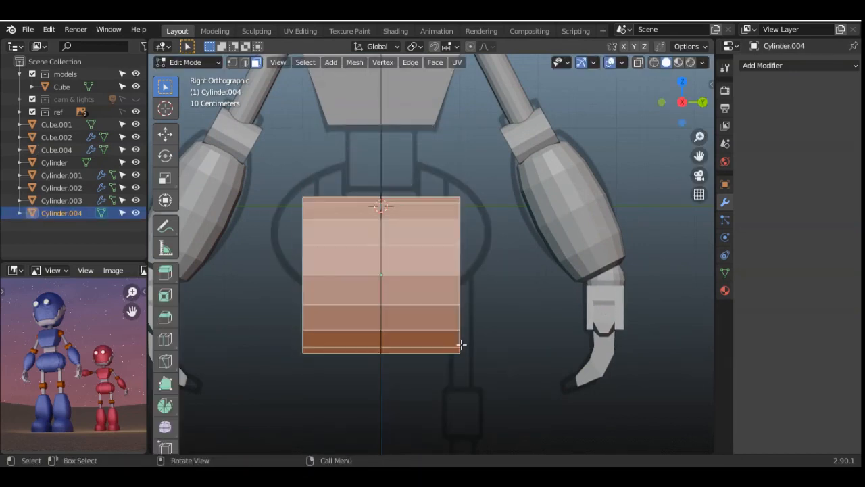
click(274, 277)
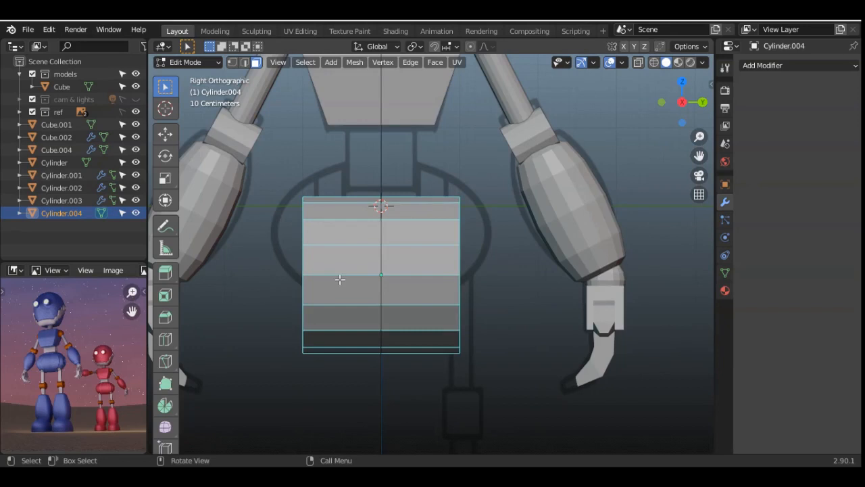
click(639, 62)
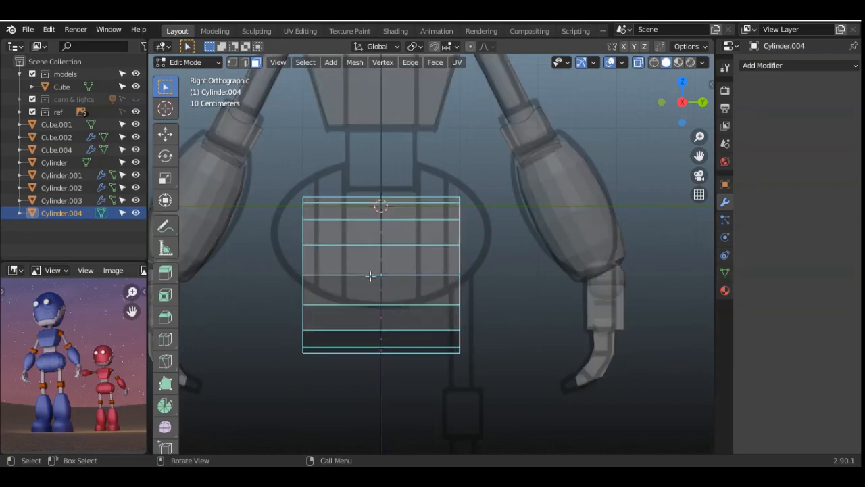
key(a)
click(244, 62)
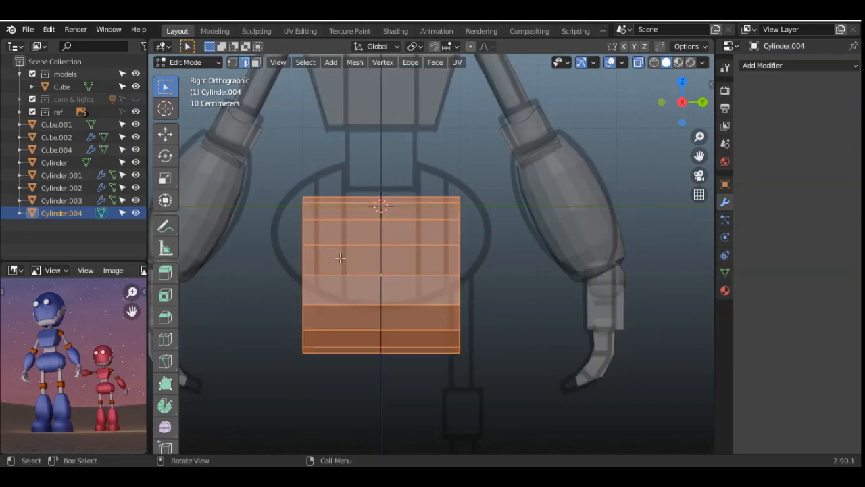
key(alt+a)
alt+click(336, 275)
key(ctrl+b)
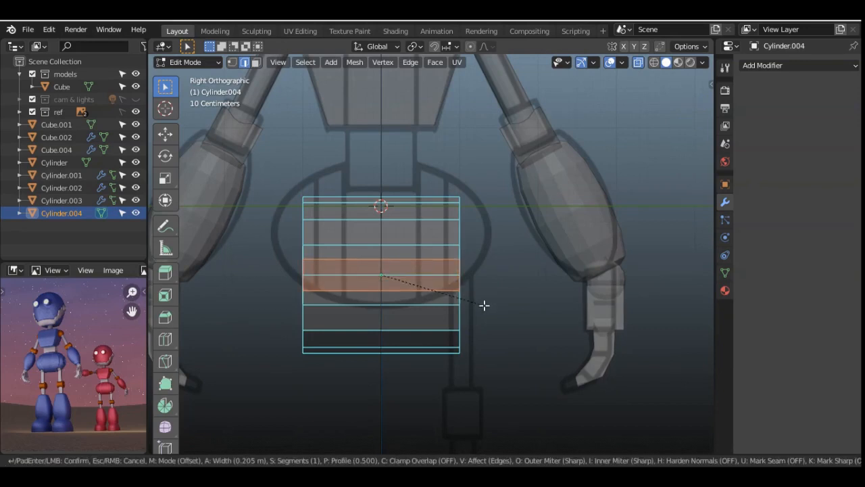
click(483, 304)
Step: Bevel the matching lengthwise edge on the cylinder's opposite side to a width of about 0.132 m
middle_drag(447, 291, 512, 292)
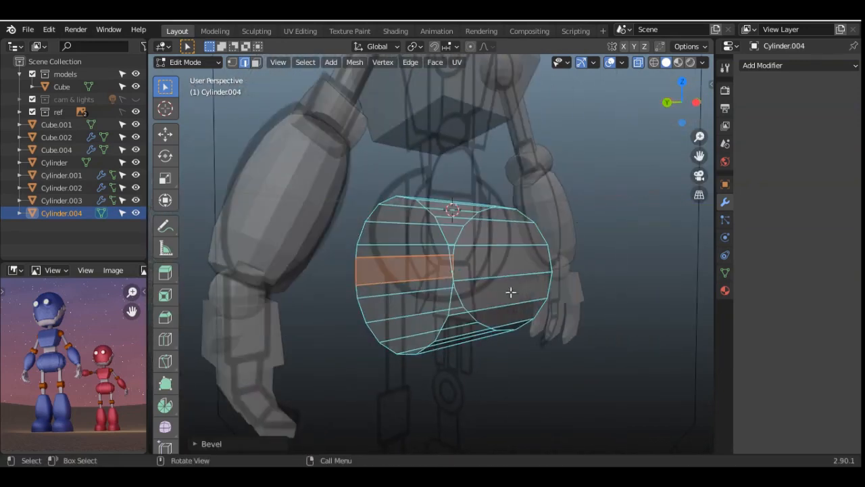
alt+click(471, 283)
key(ctrl+b)
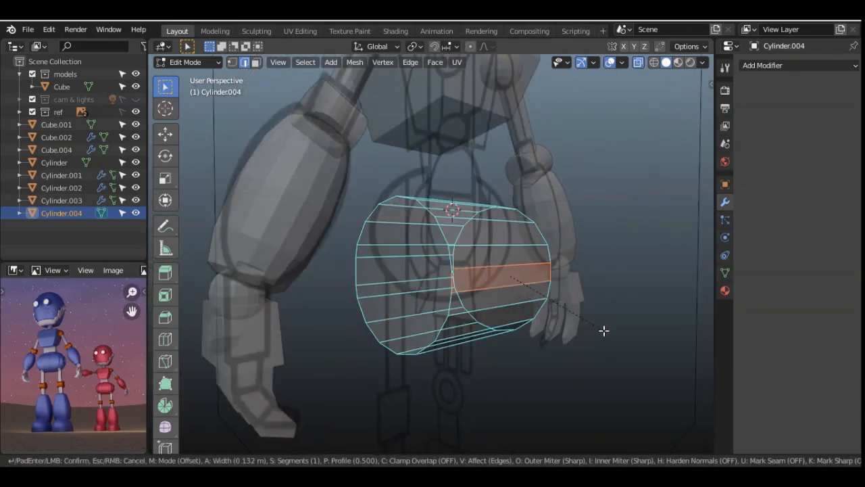
click(604, 330)
Step: Select the cylinder's lower half in back view, move it down along Z to elongate the shape, and turn X-ray off
click(669, 103)
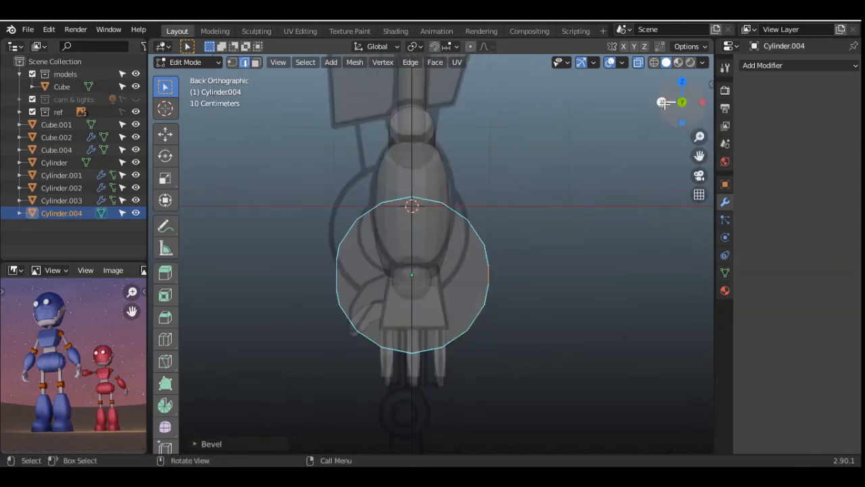
drag(321, 275, 568, 407)
key(g)
key(z)
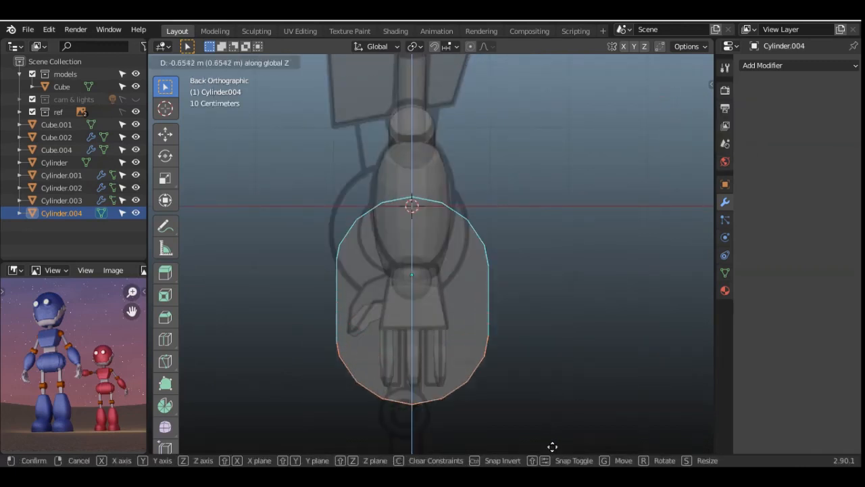
click(548, 101)
scroll(687, 88, down, 3)
drag(686, 88, 646, 96)
click(640, 62)
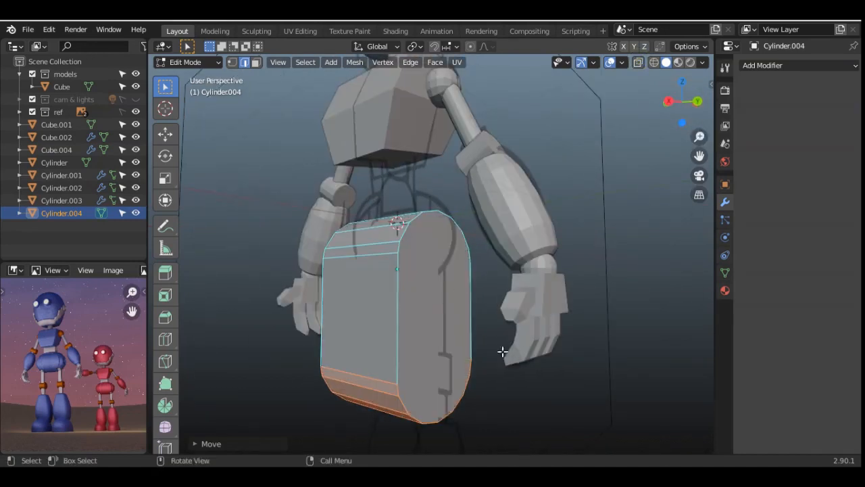
Step: Add five evenly spaced lengthwise loop cuts to one flat side of the elongated cylinder and four to the opposite side
key(ctrl+r)
scroll(374, 329, up, 4)
click(375, 328)
right_click(375, 328)
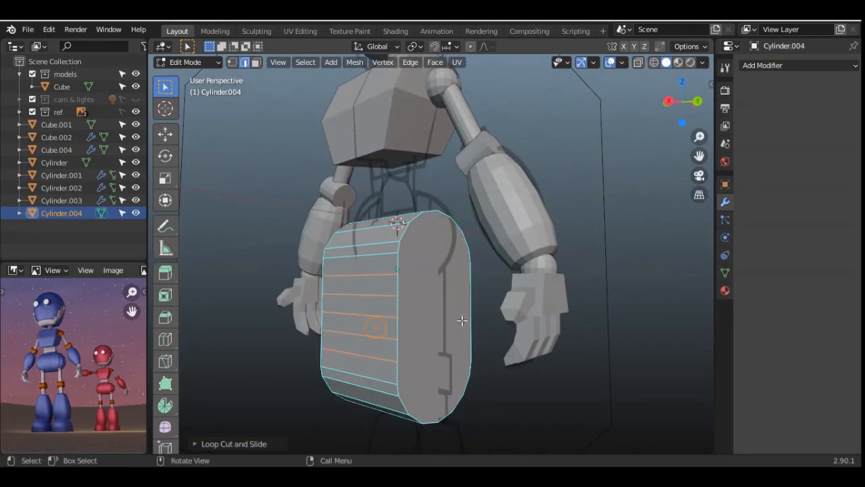
drag(676, 90, 668, 94)
key(ctrl+r)
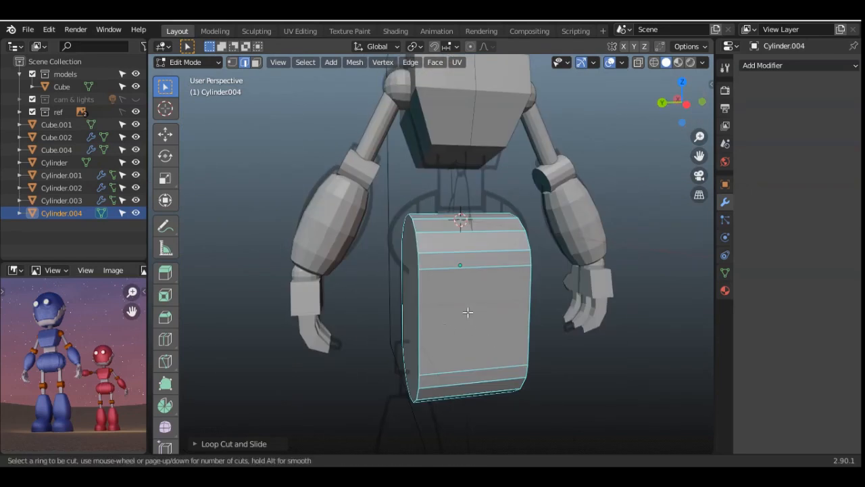
scroll(428, 316, down, 1)
click(427, 316)
right_click(427, 316)
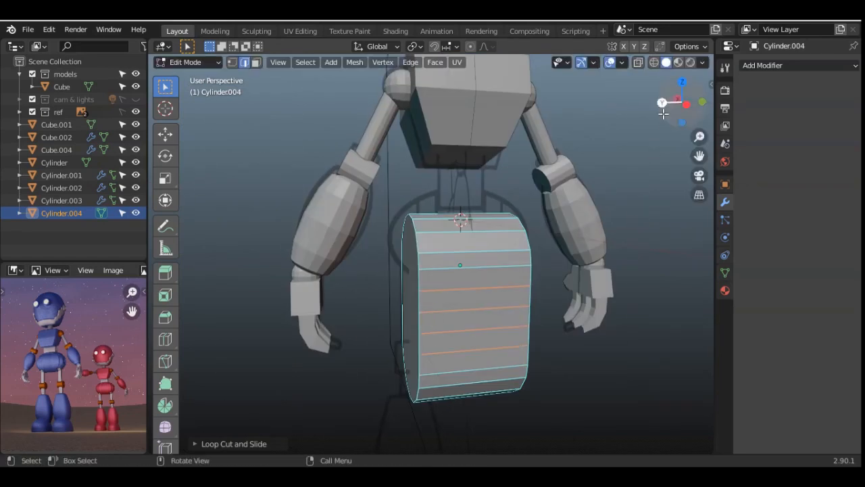
drag(663, 114, 623, 115)
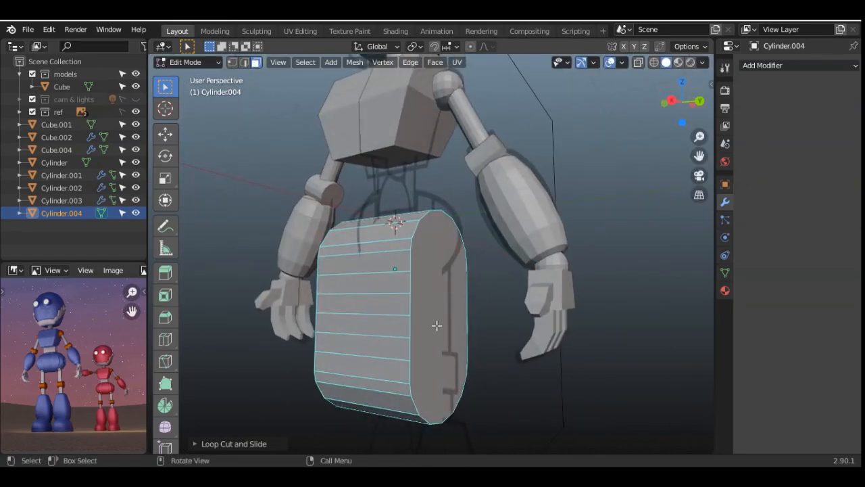
Step: Hide every object except the elongated cylinder and return to editing its mesh
click(436, 326)
click(671, 102)
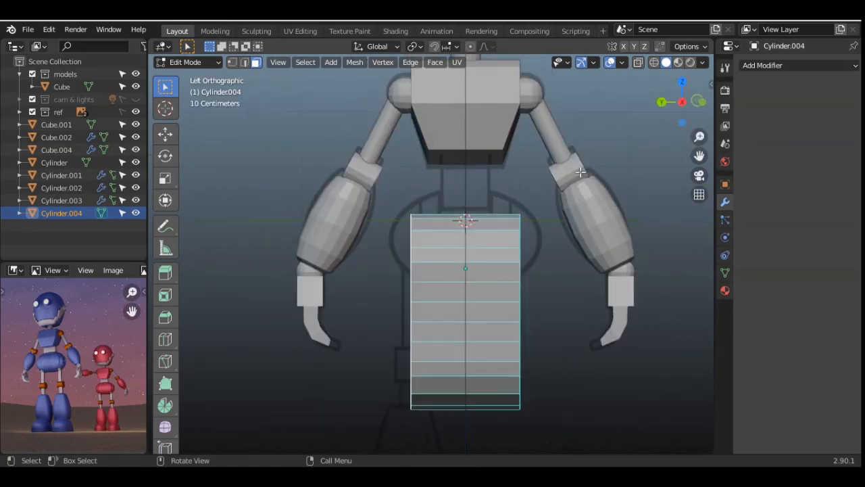
click(662, 102)
click(345, 313)
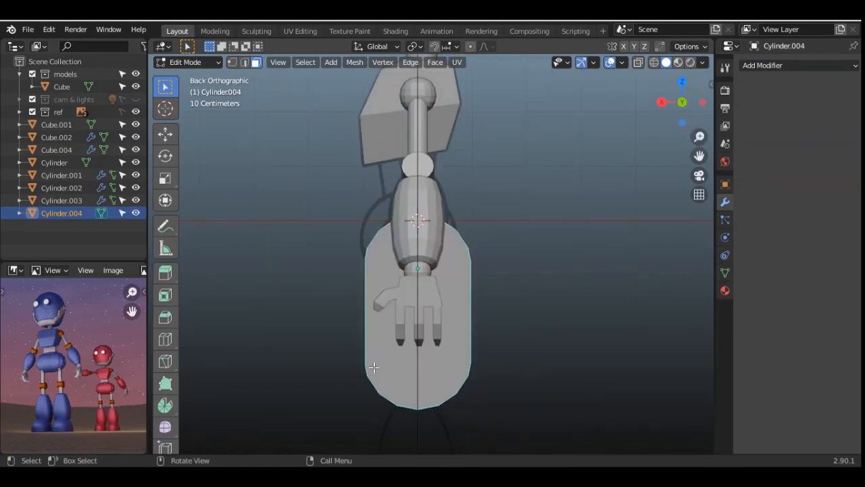
key(Tab)
key(shift+h)
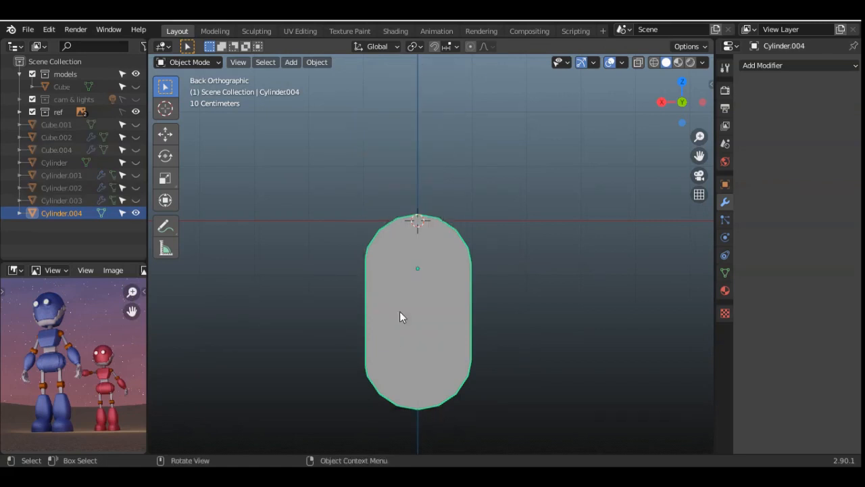
drag(684, 94, 632, 120)
key(Tab)
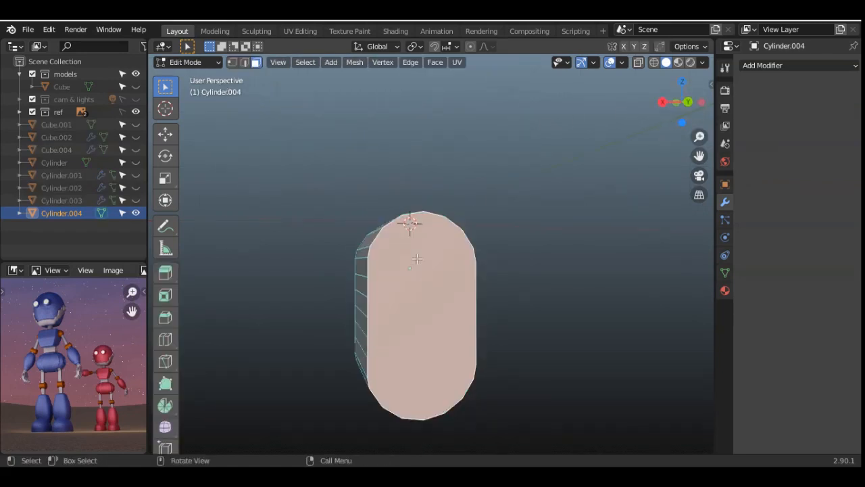
Step: Turn on X-ray, select both rounded end faces of the cylinder, and inset them by about 0.318 m
click(488, 182)
click(638, 61)
click(415, 300)
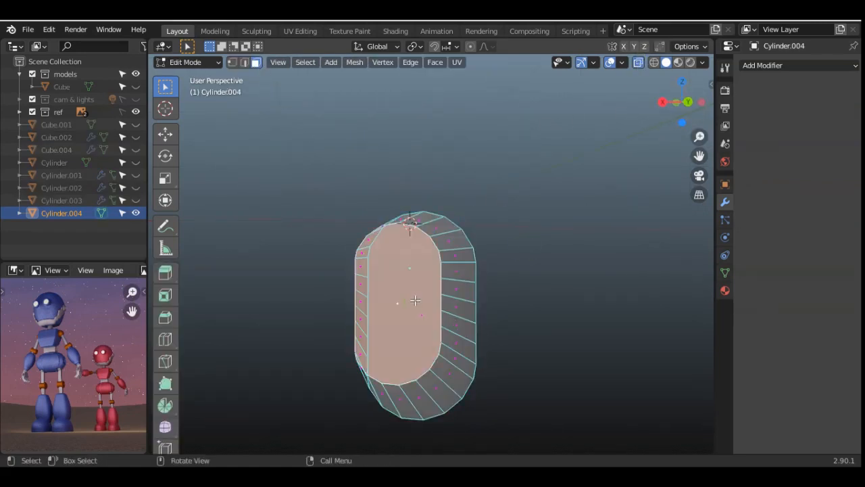
click(418, 318)
drag(391, 266, 432, 349)
key(i)
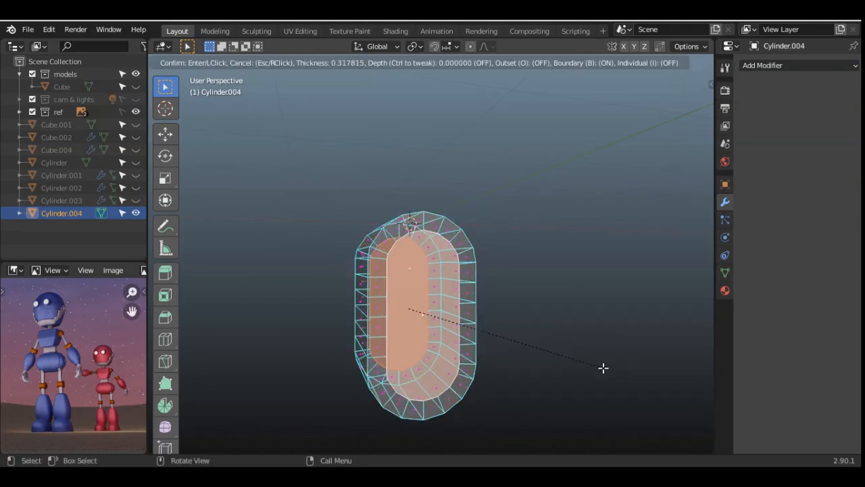
click(603, 367)
Step: Extrude the two inset end faces inward along their normals by about 0.37 m
click(665, 104)
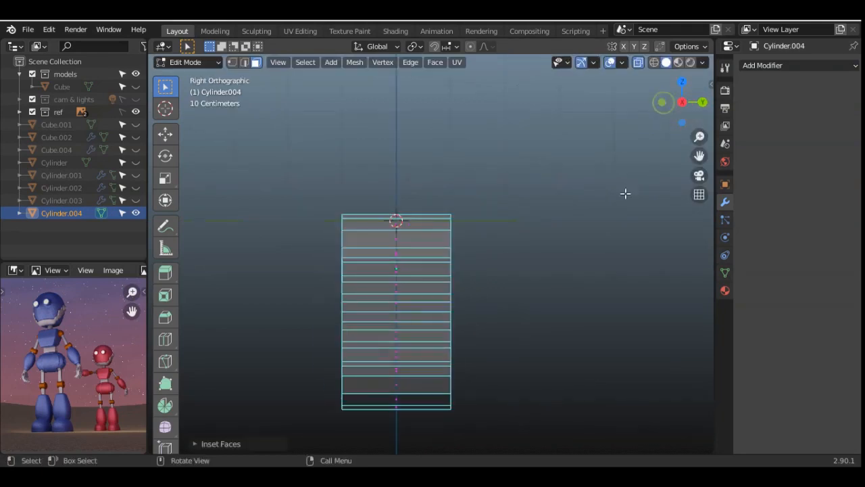
key(alt+e)
click(636, 310)
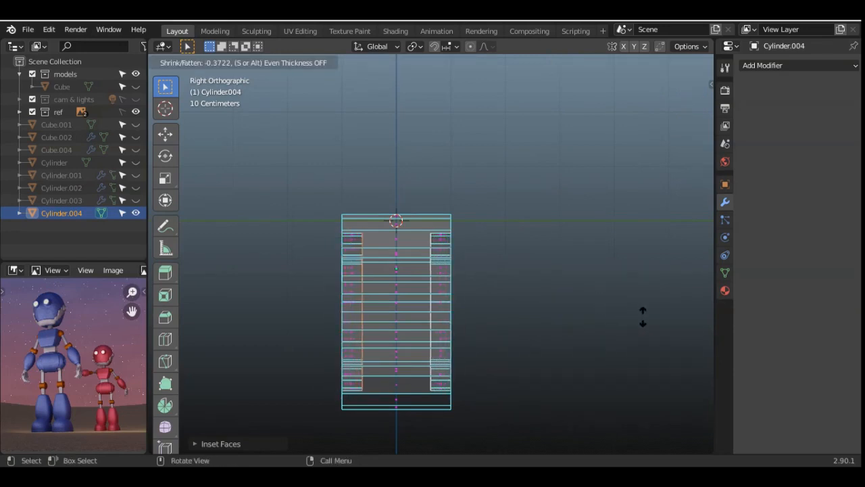
click(643, 317)
mouse_move(687, 108)
mouse_down()
mouse_move(672, 101)
mouse_move(694, 102)
mouse_up()
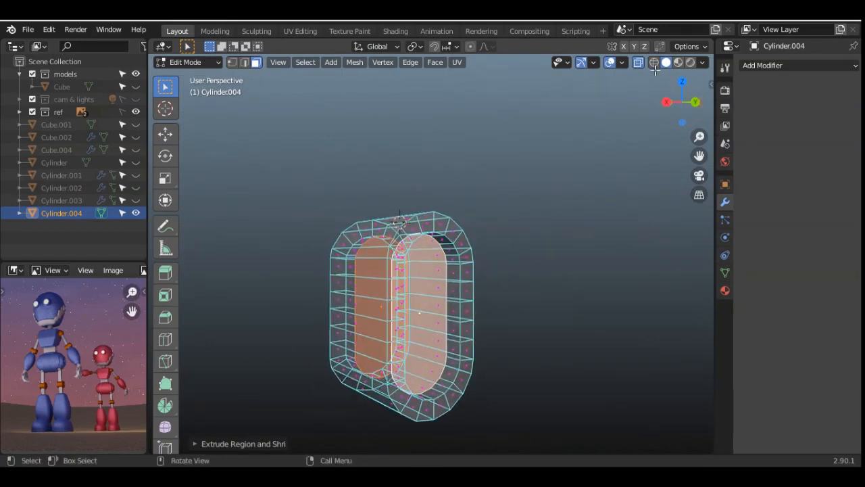
Step: Turn X-ray off, leave mesh editing, and bring back all the hidden robot parts
click(638, 63)
key(Tab)
key(KP_1)
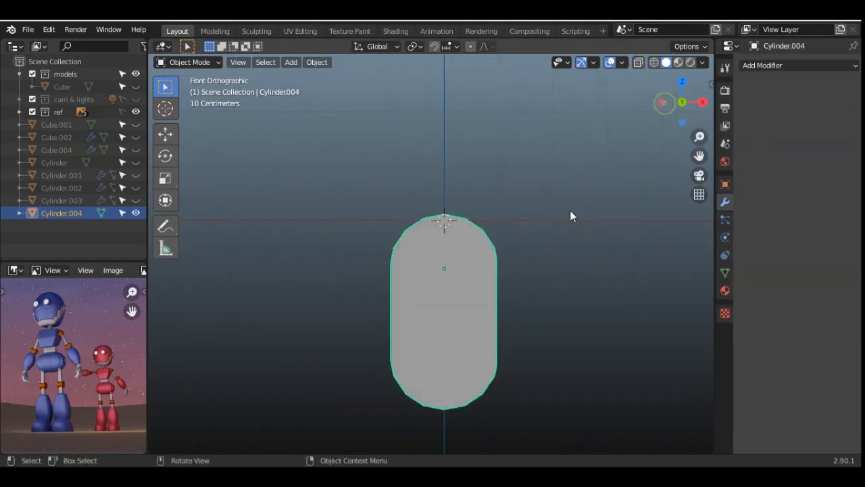
key(alt+a)
click(664, 102)
key(alt+h)
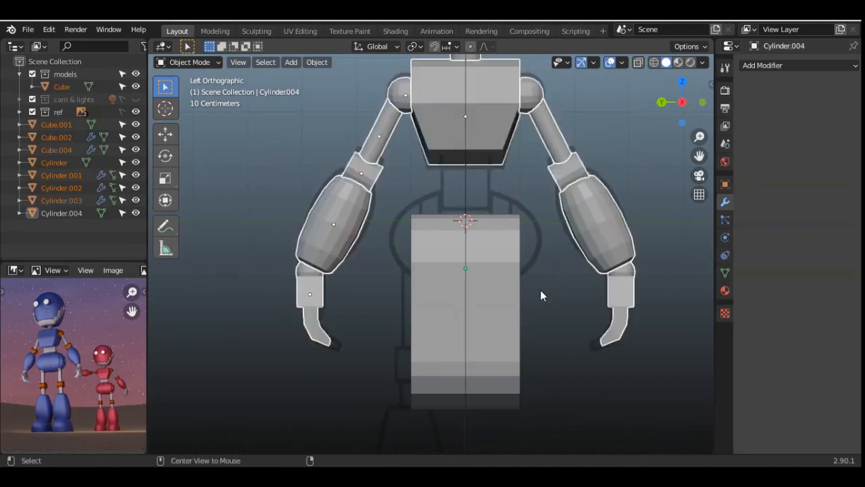
Step: Scale the recessed cylinder down to about 0.35 and move it up along Z to form the waist under the chest
click(503, 267)
key(s)
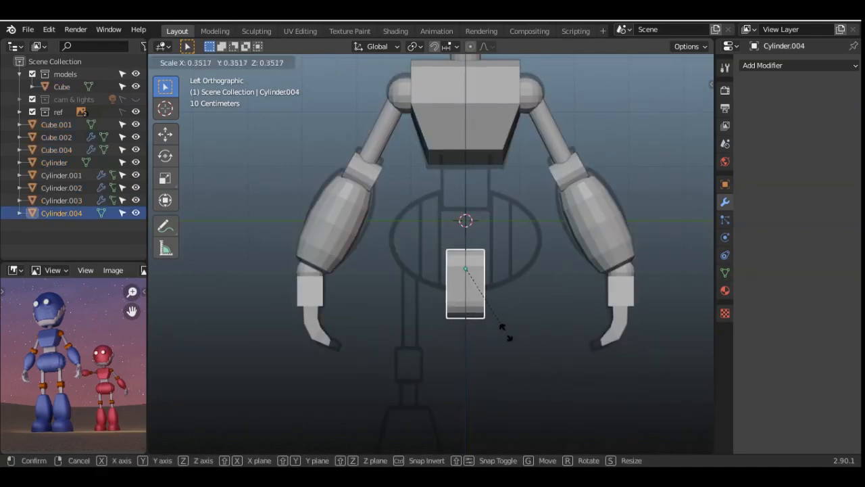
click(506, 330)
key(g)
key(z)
click(597, 147)
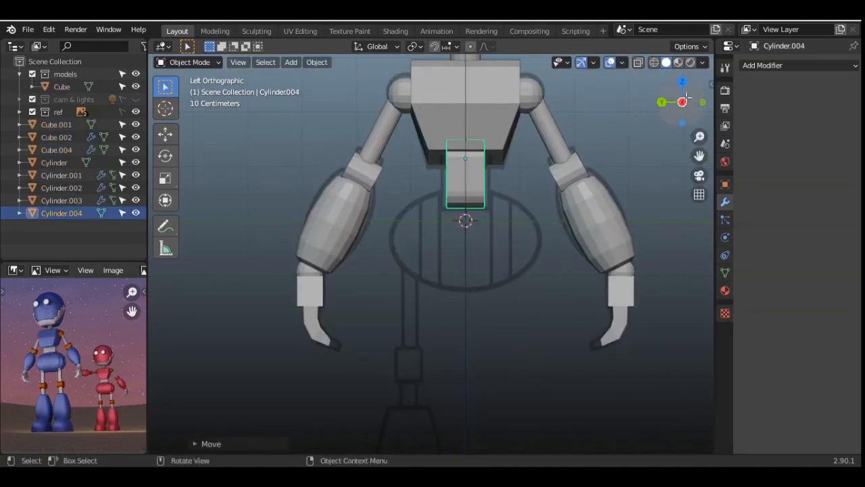
Step: Inspect the waist piece beneath the chest against the reference drawing from several angles
drag(686, 98, 490, 140)
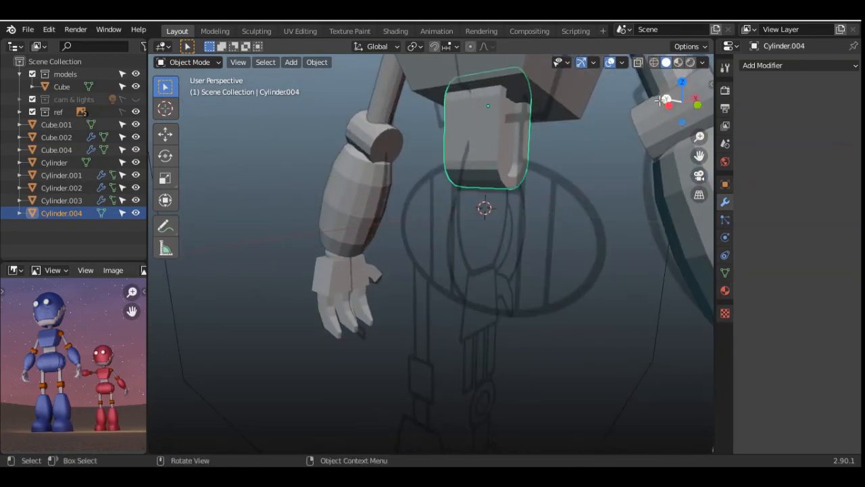
drag(660, 100, 641, 107)
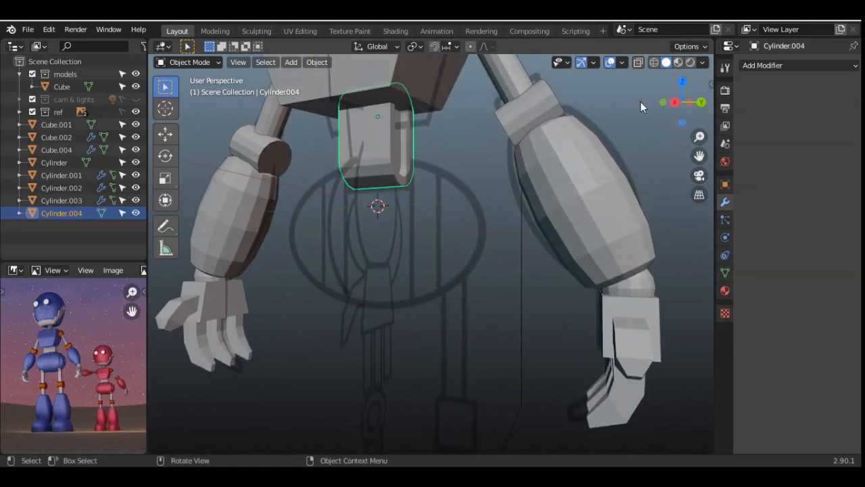
drag(699, 156, 696, 200)
drag(700, 137, 699, 223)
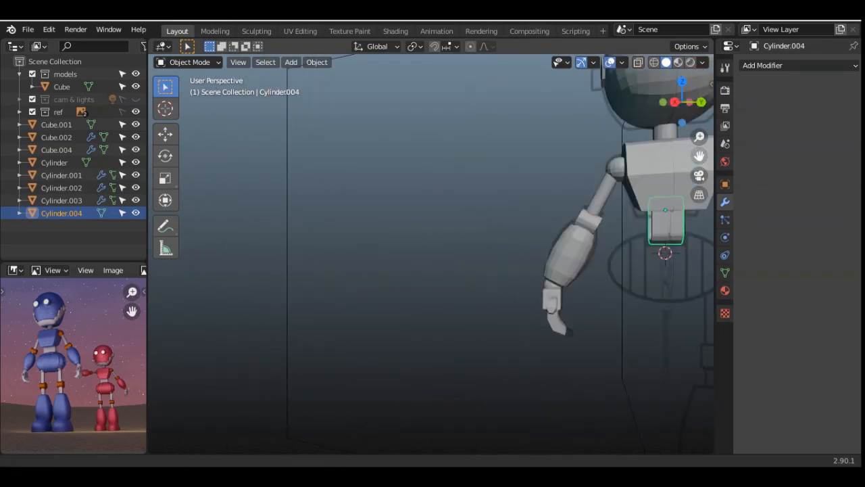
drag(699, 156, 500, 139)
scroll(525, 175, up, 3)
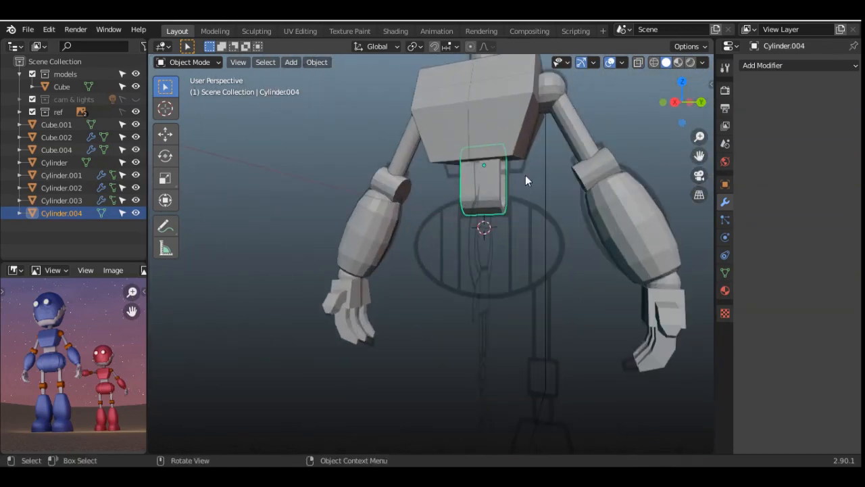
click(674, 102)
click(511, 237)
scroll(512, 238, up, 3)
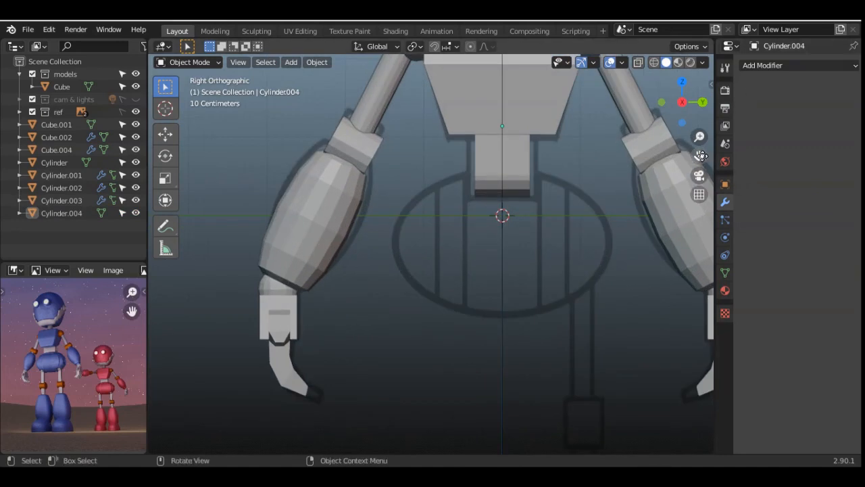
Step: Add a cube for the hips and give it a Catmull-Clark Subdivision Surface modifier
drag(702, 157, 655, 223)
key(shift+a)
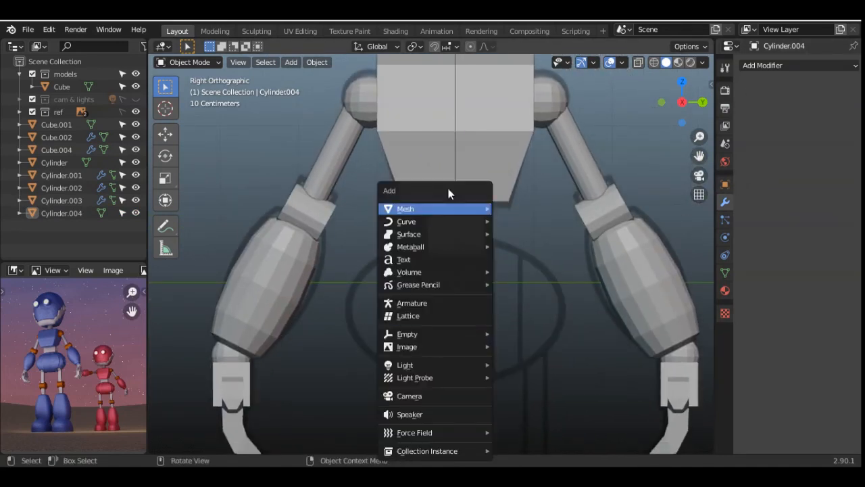
mouse_move(454, 211)
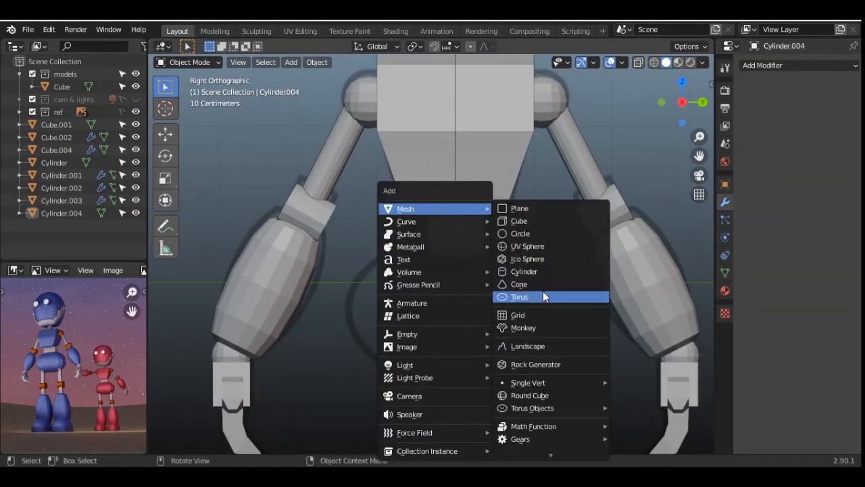
click(541, 221)
click(798, 65)
click(618, 273)
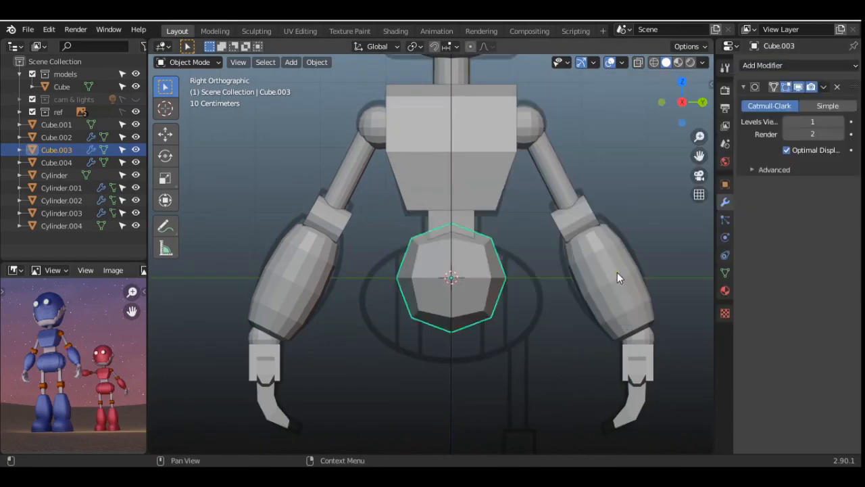
Step: Set the subdivision levels to 4 for the viewport and 3 for render, and apply the modifier
click(840, 121)
click(840, 122)
click(841, 121)
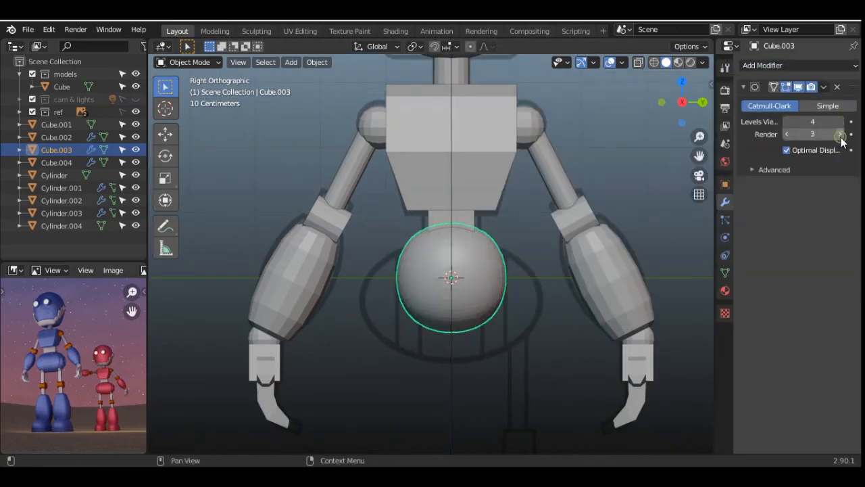
click(823, 86)
click(796, 106)
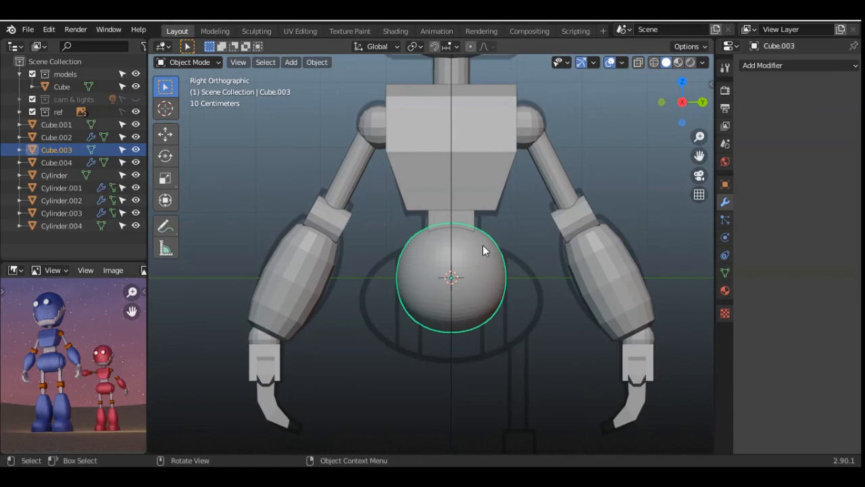
Step: Move the rounded cube down and enlarge it to the reference hip outline, stretching it along Y to match the width
key(s)
key(Escape)
key(s)
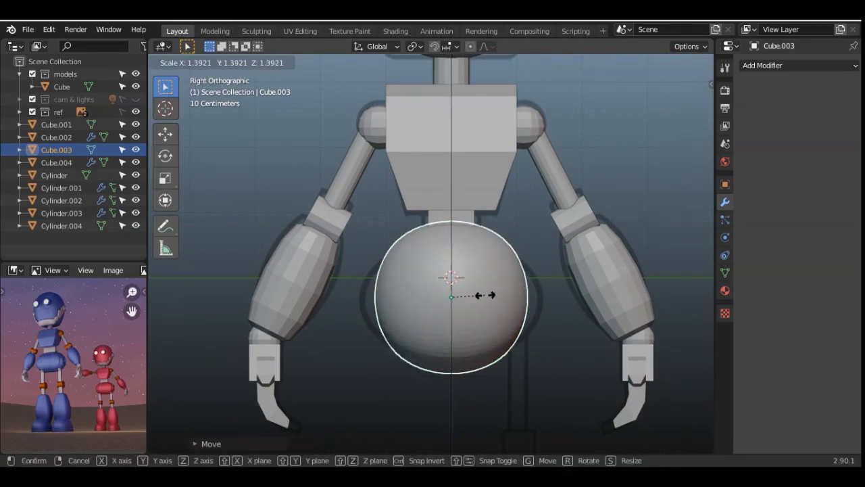
click(480, 295)
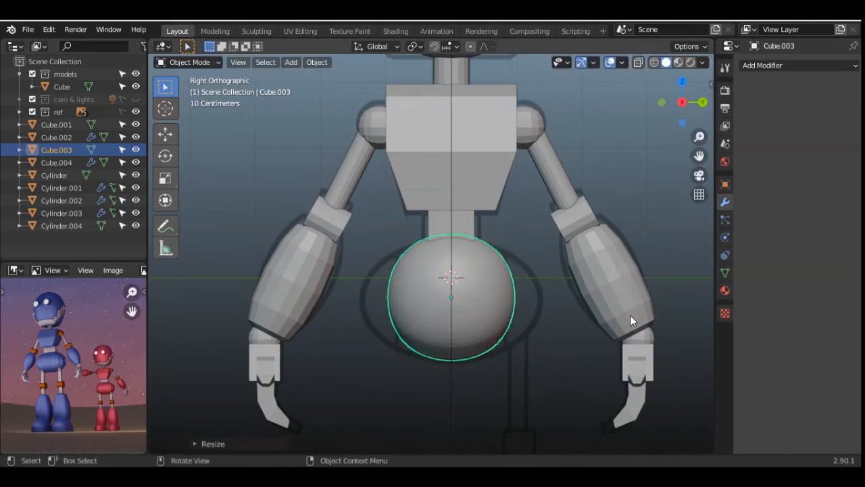
key(s)
key(y)
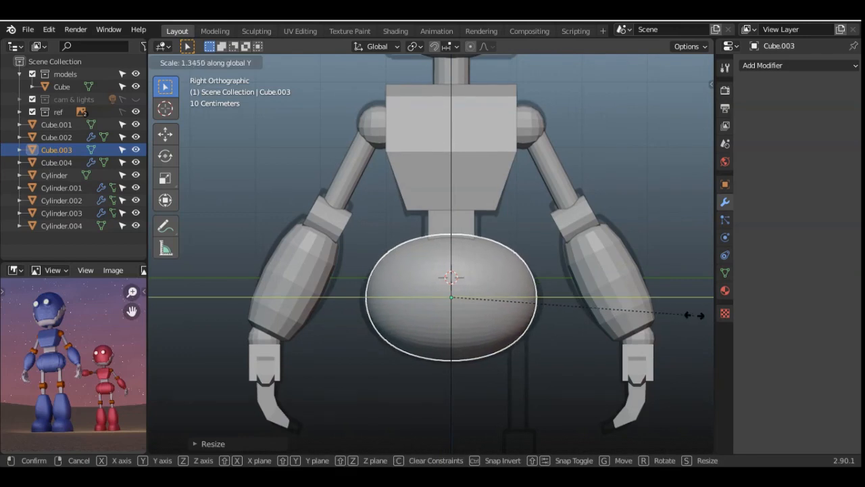
click(694, 315)
Step: Select two mirrored vertical face loops on either side of the hip mesh and grow the selection into wide bands
key(Tab)
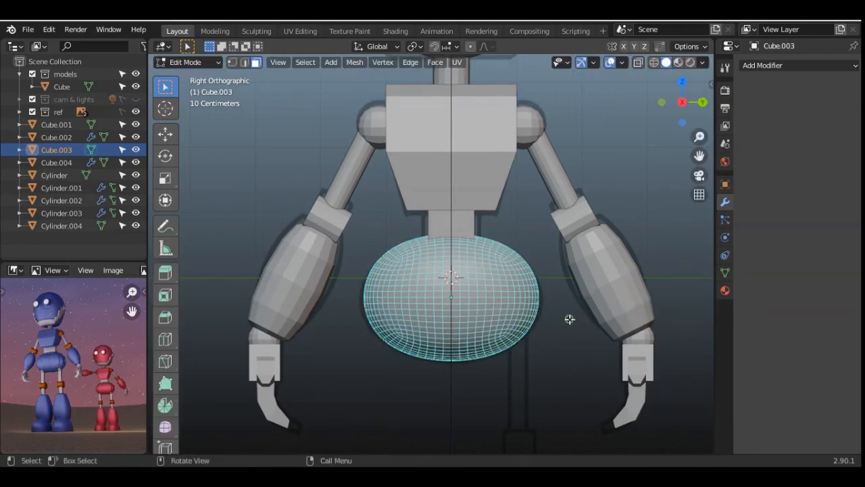
scroll(406, 247, up, 2)
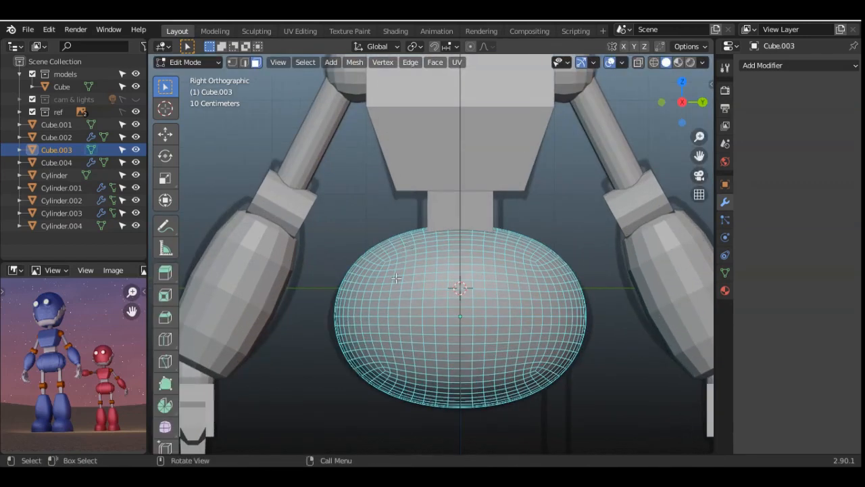
alt+click(399, 377)
alt+click(397, 380)
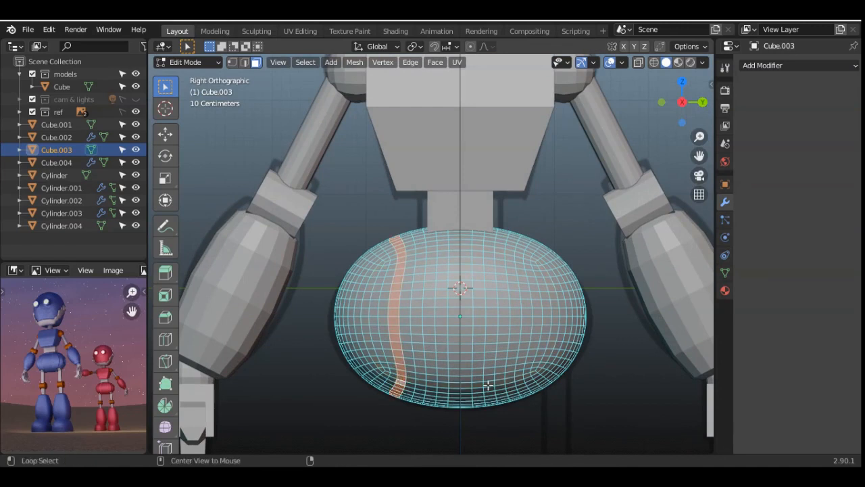
alt+click(531, 374)
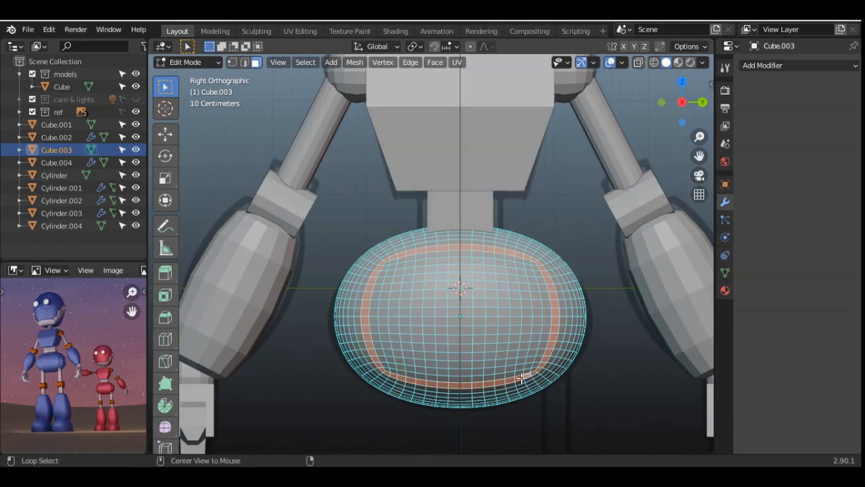
alt+click(526, 376)
alt+shift+click(391, 380)
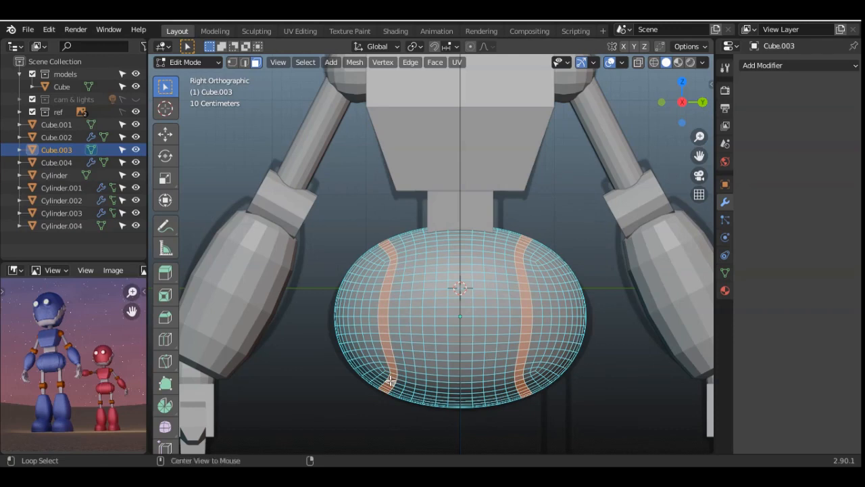
key(ctrl+KP_Add)
key(ctrl+KP_Add)
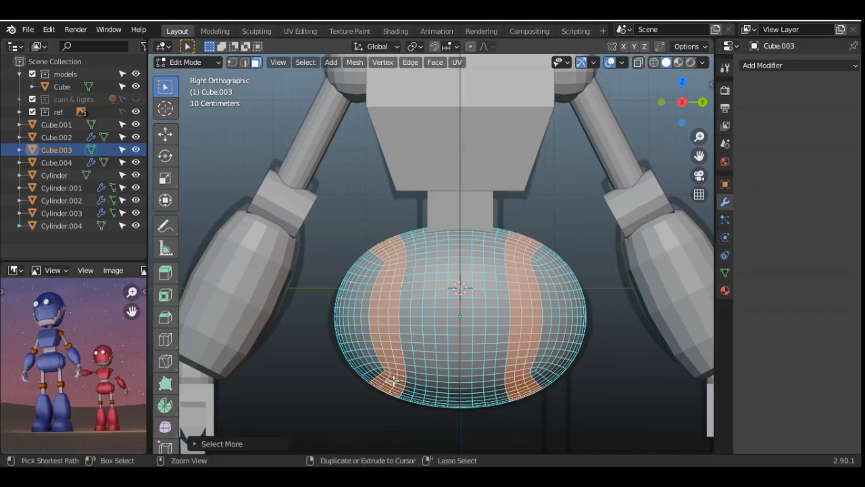
Step: Add the faces across the top of the hips to the selection with see-through box selection, linking the two vertical bands
click(638, 62)
key(b)
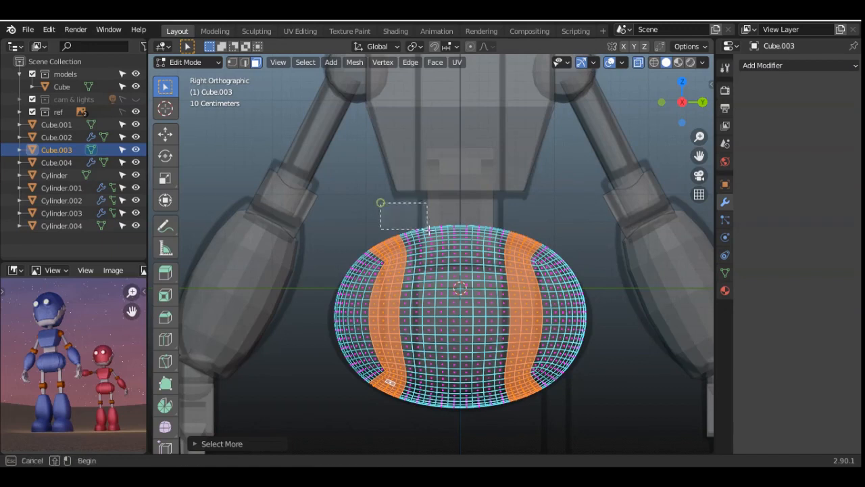
drag(381, 202, 531, 248)
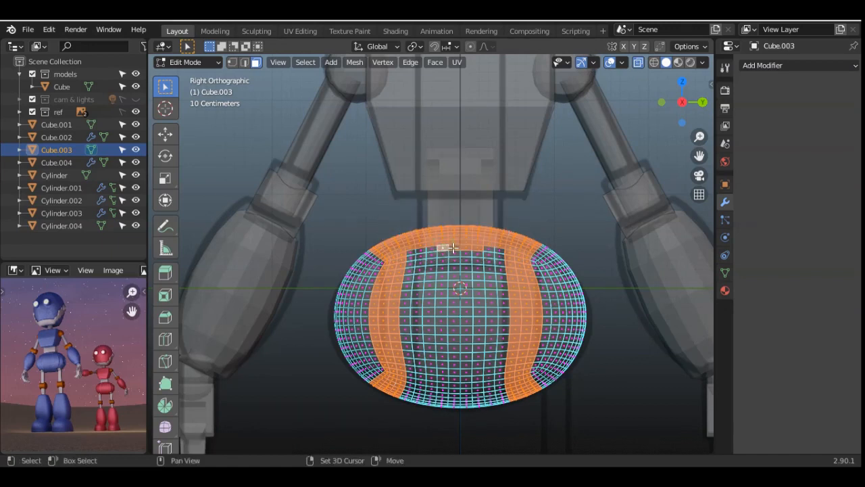
key(b)
drag(373, 224, 524, 249)
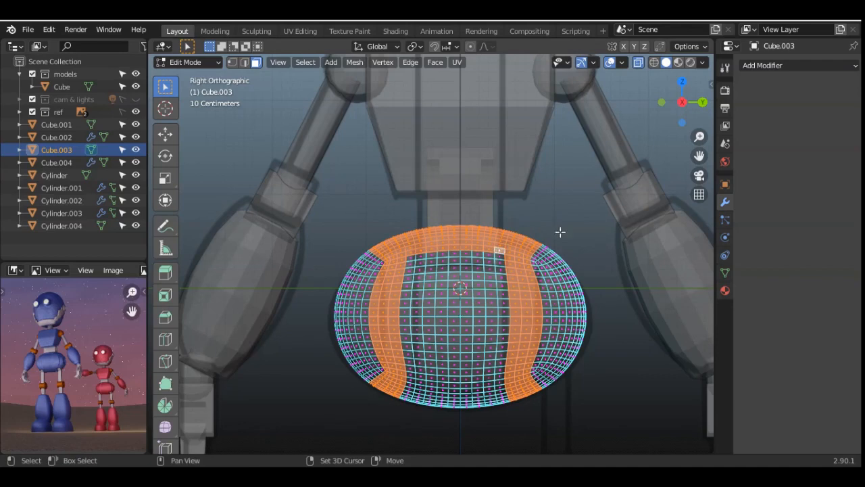
scroll(560, 232, down, 1)
click(641, 63)
mouse_move(687, 112)
mouse_down()
mouse_move(637, 120)
mouse_move(692, 101)
mouse_move(669, 126)
mouse_move(686, 115)
mouse_move(683, 101)
mouse_up()
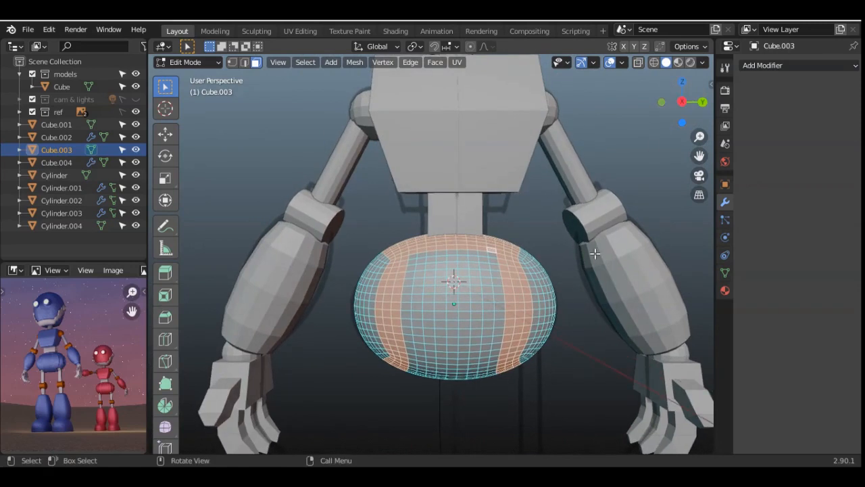
Step: Extrude the selected hip bands outward along their normals by about 0.058 to form a raised trim
scroll(595, 254, down, 3)
key(alt+e)
click(648, 298)
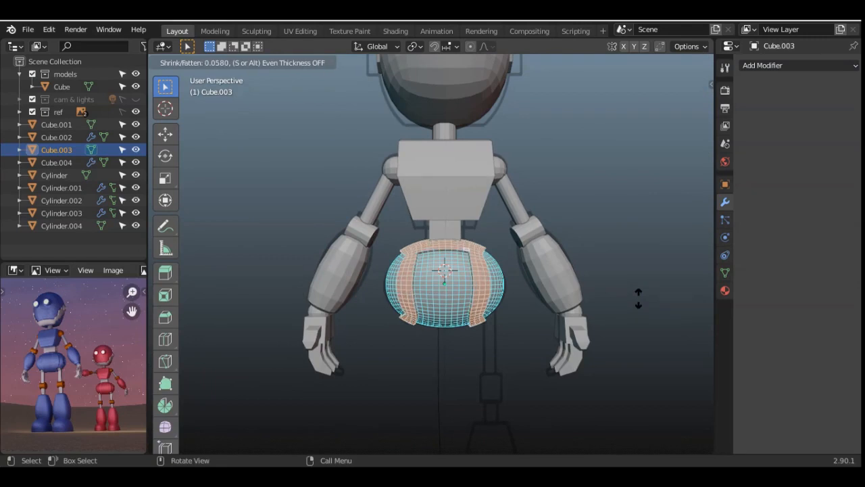
click(638, 298)
click(614, 270)
scroll(532, 269, up, 5)
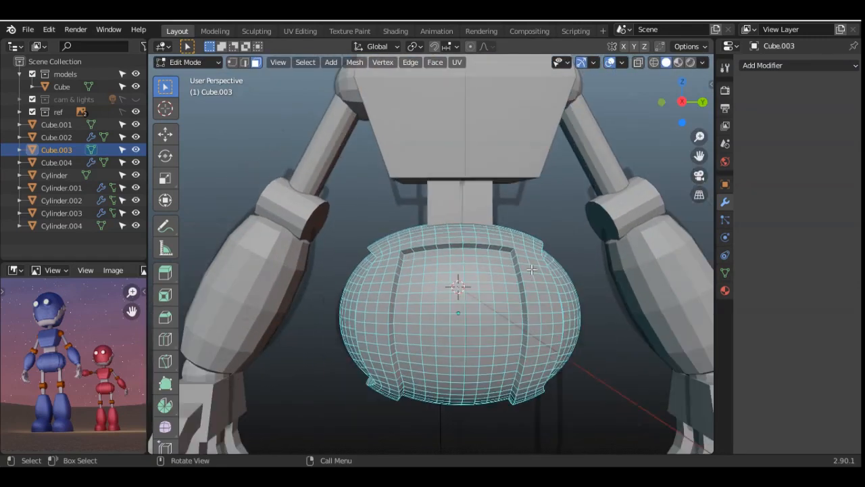
key(Tab)
key(alt+a)
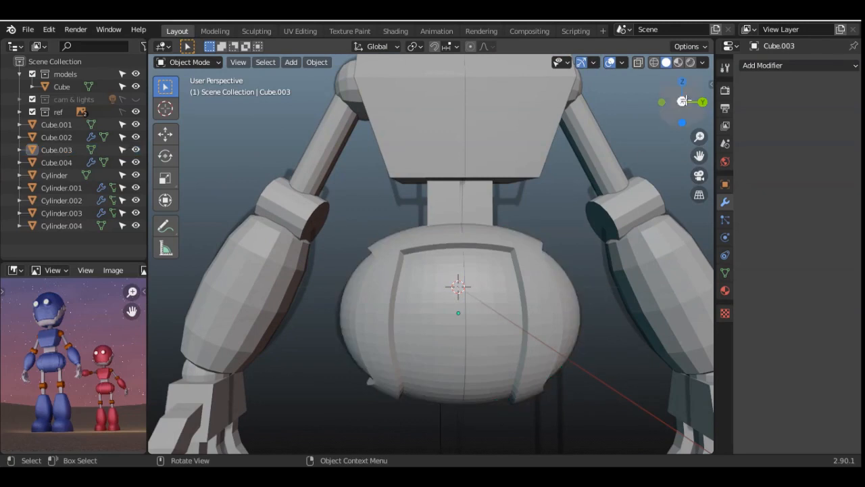
Step: Edge-slide the two inner edge loops of the raised band on the hips' +Y side toward the band's opposite borders
middle_drag(580, 309, 564, 352)
click(491, 292)
key(Tab)
alt+click(565, 352)
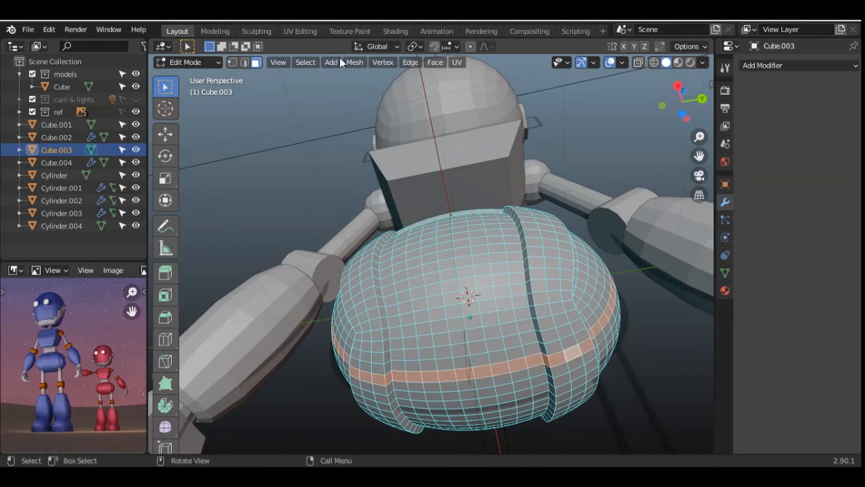
click(246, 62)
alt+click(572, 388)
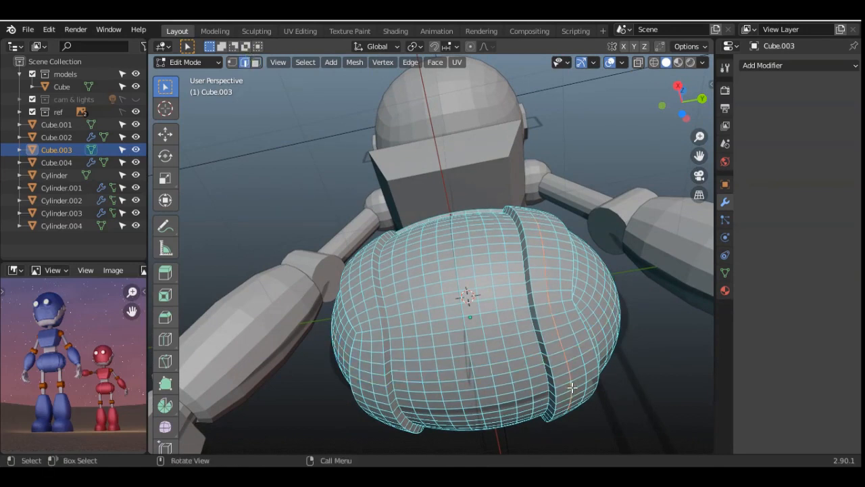
key(g)
key(g)
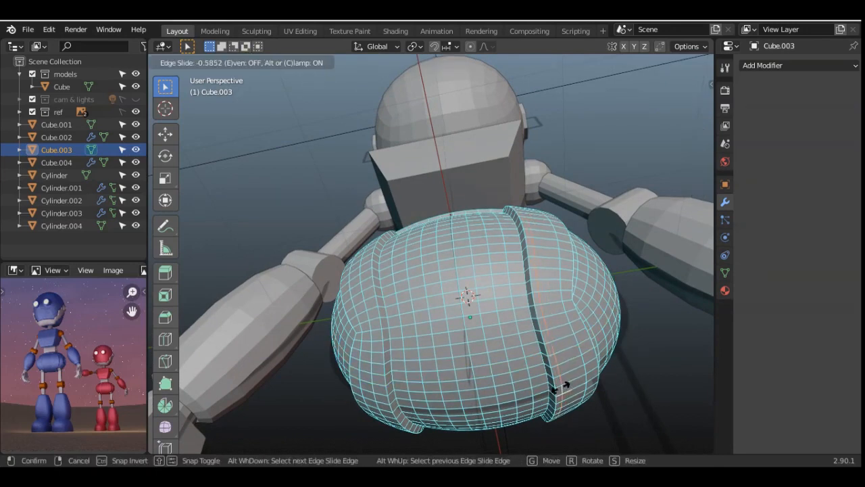
click(563, 387)
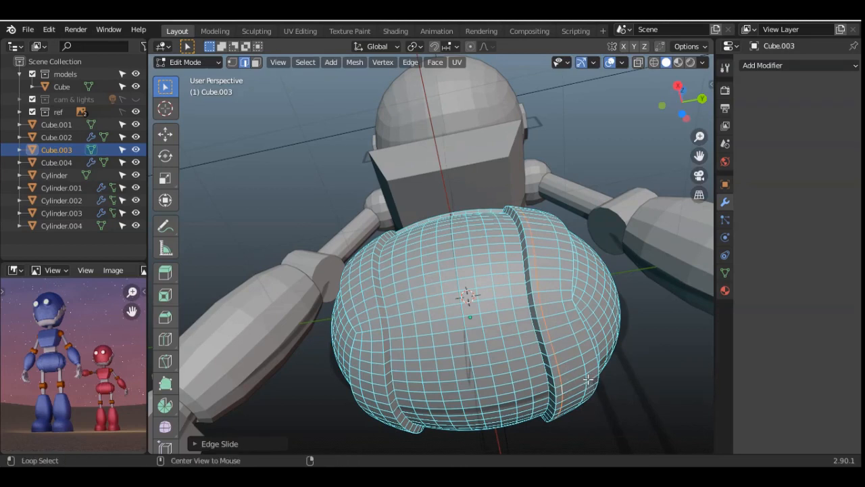
key(g)
key(g)
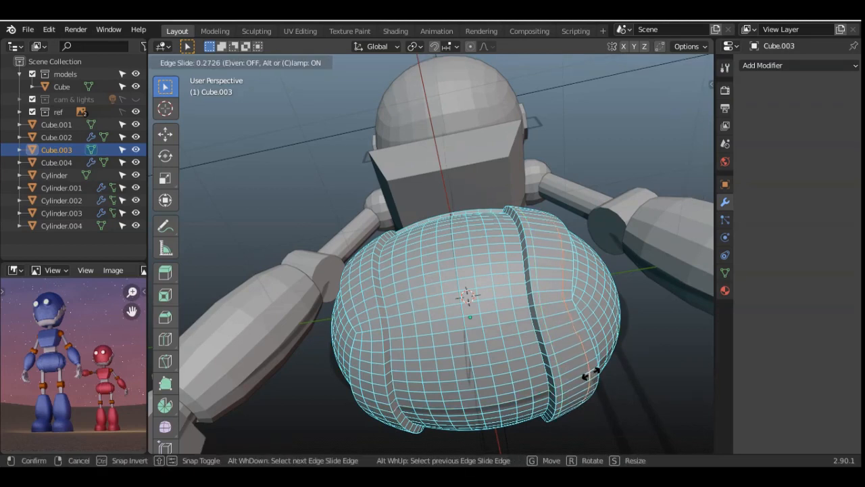
click(592, 371)
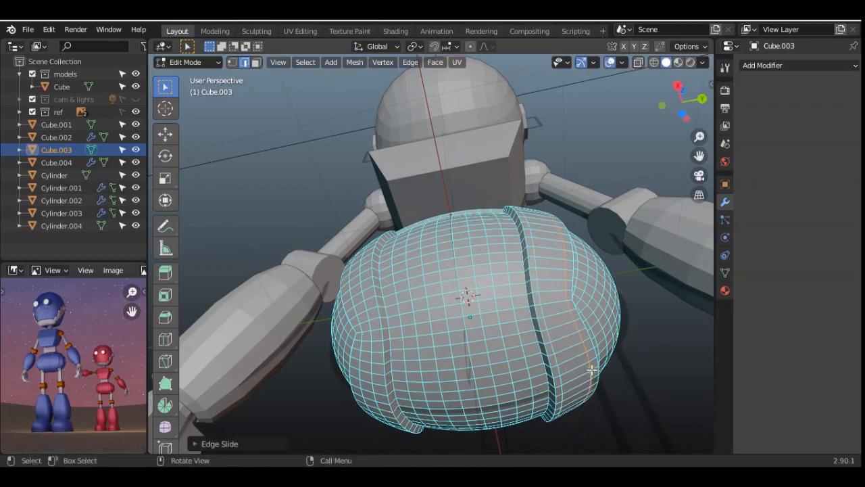
Step: Edge-slide the two matching edge loops of the -Y band apart toward its borders
alt+click(372, 389)
key(g)
key(g)
click(374, 388)
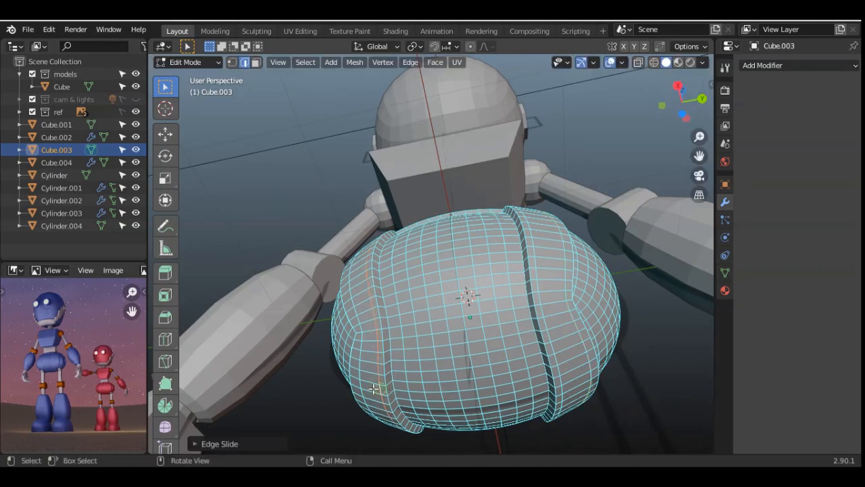
key(g)
key(g)
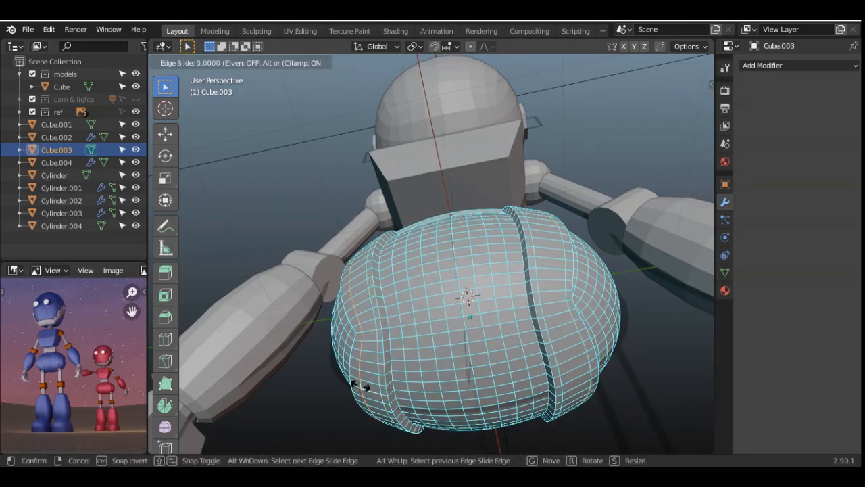
click(356, 384)
Step: Select the central patch of faces on the underside of both raised bands for the leg sockets
click(681, 113)
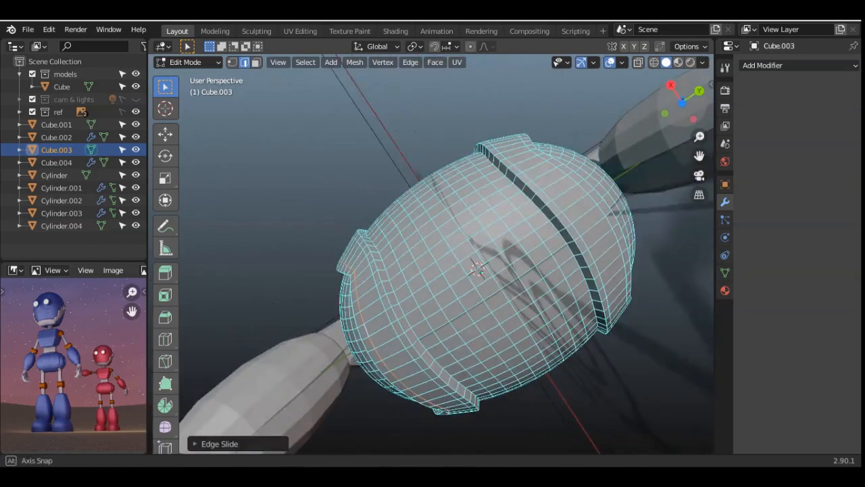
click(608, 262)
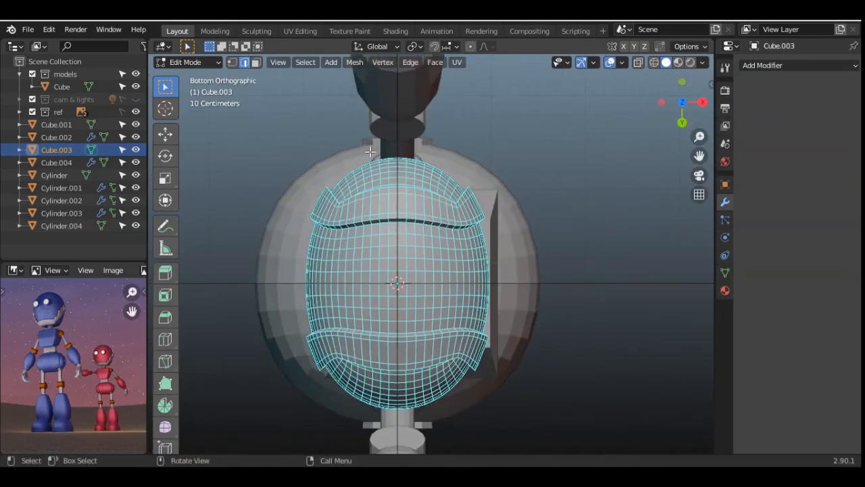
click(256, 62)
key(k)
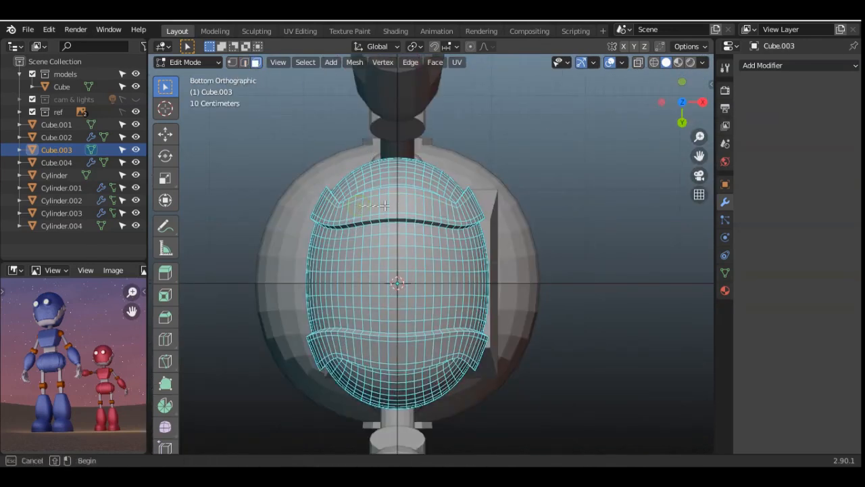
drag(453, 212, 371, 212)
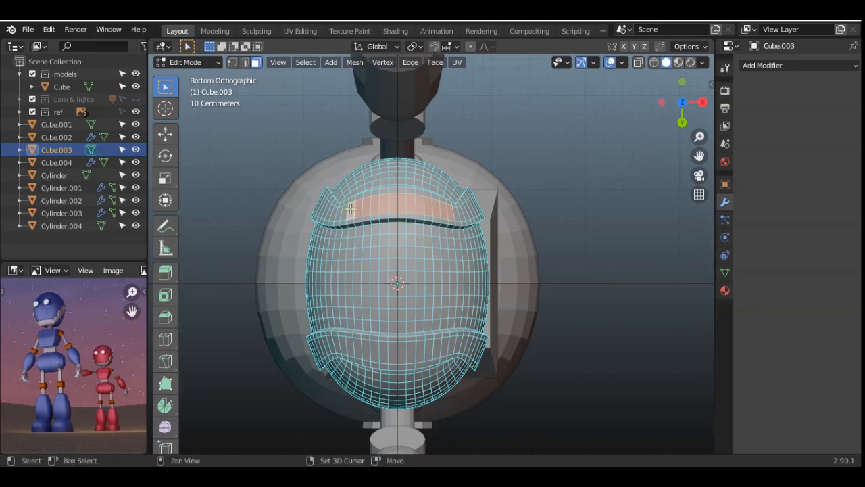
key(b)
drag(356, 348, 448, 348)
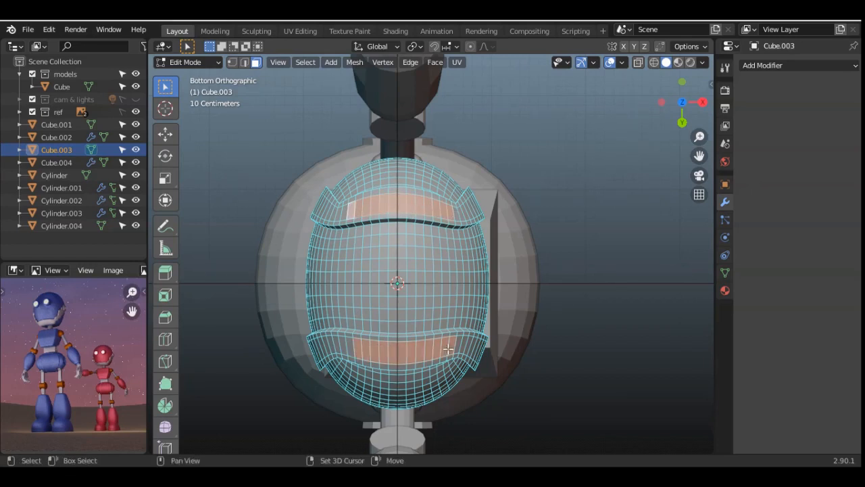
shift+click(349, 349)
Step: Extrude the two underside patches up into the hips as leg sockets, with a second extrusion of about 0.14 m
mouse_move(690, 114)
mouse_down()
mouse_move(645, 169)
mouse_move(540, 177)
mouse_move(557, 195)
mouse_up()
key(z)
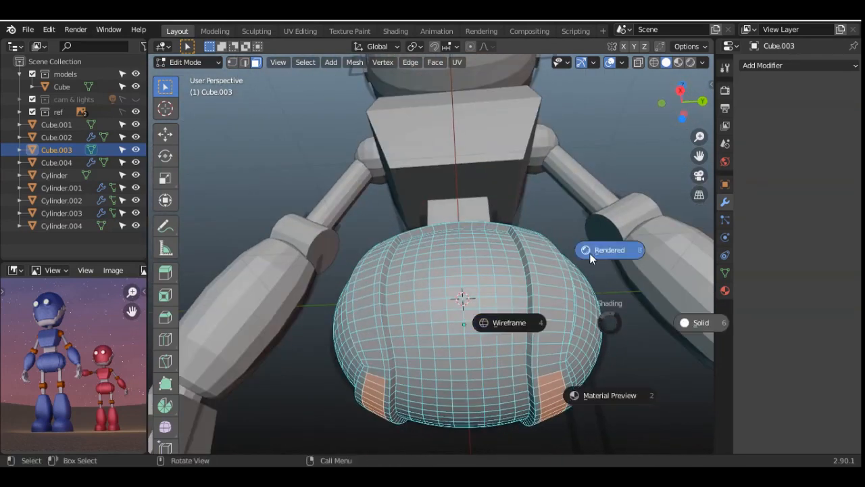
click(542, 317)
key(e)
click(588, 380)
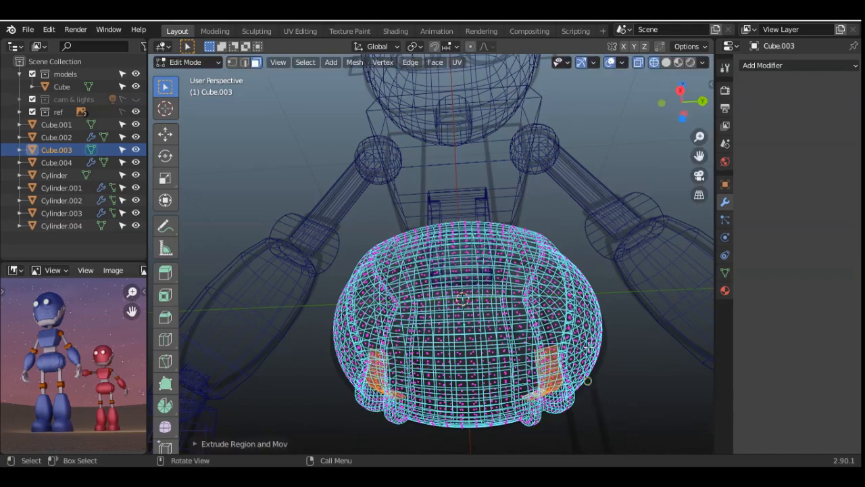
click(664, 63)
key(e)
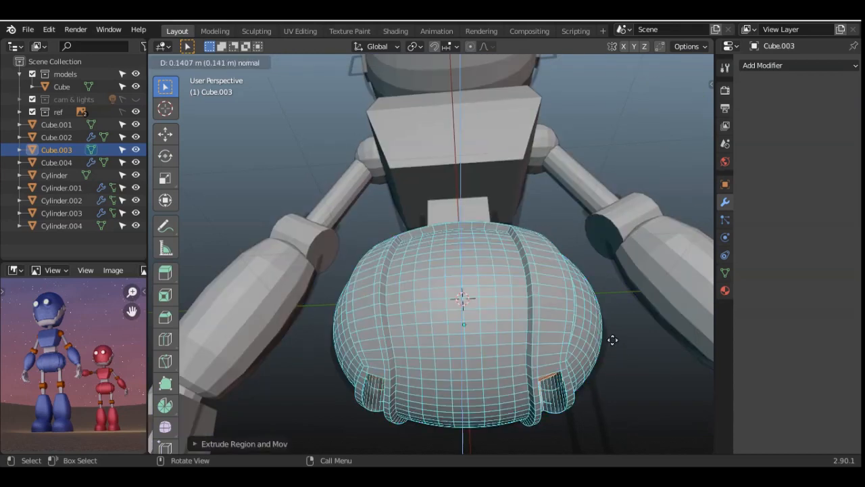
click(613, 340)
click(681, 90)
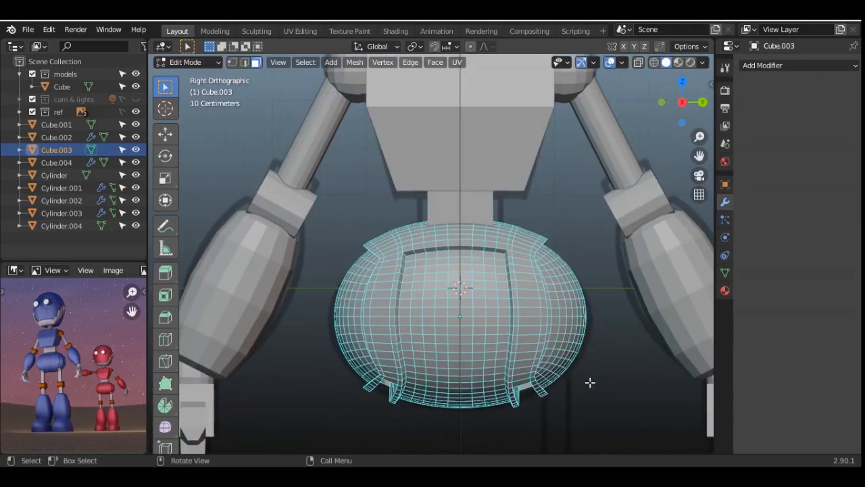
key(Tab)
Step: Add a new cube at the hips as the starting shape for the leg, in the right orthographic view
drag(681, 101, 632, 98)
click(681, 101)
scroll(564, 371, down, 1)
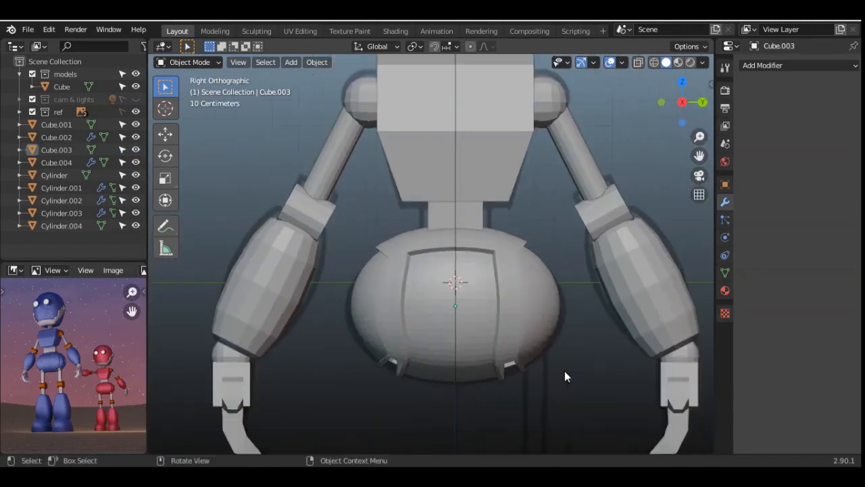
scroll(587, 345, up, 1)
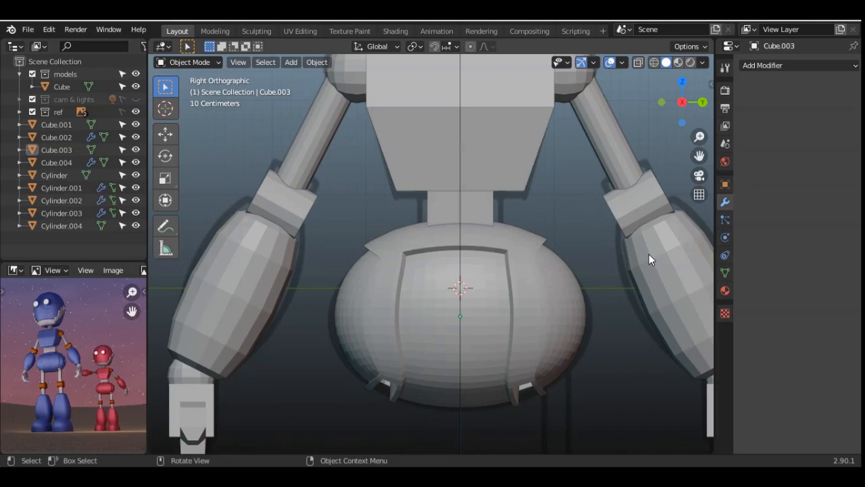
drag(699, 155, 704, 10)
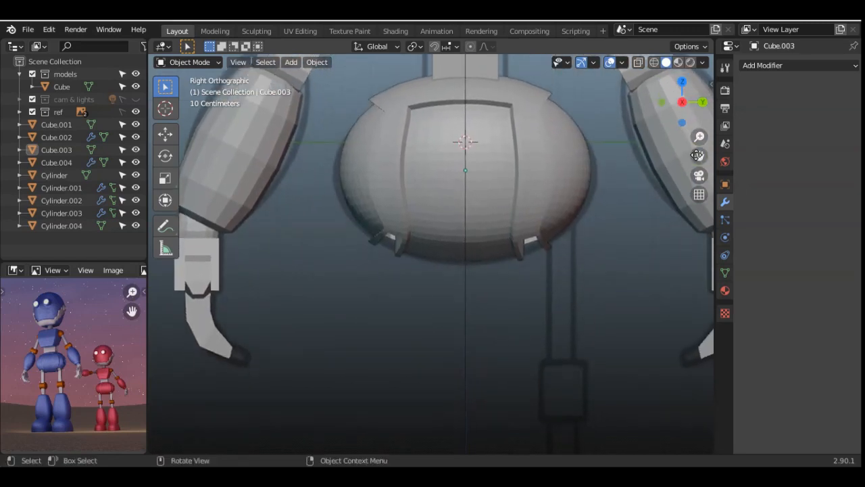
scroll(510, 341, down, 4)
key(shift+a)
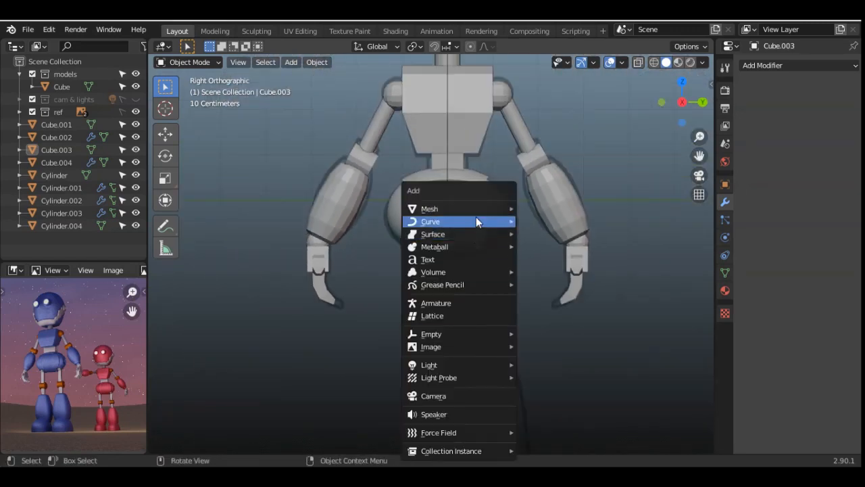
mouse_move(482, 208)
click(542, 223)
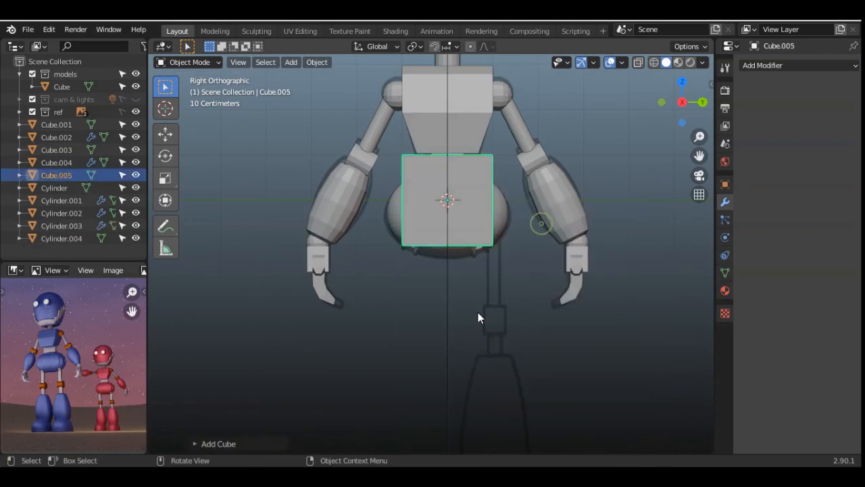
Step: Move the new cube below the hips, shrink it horizontally into a thin vertical post and place it under the +Y leg socket
key(g)
key(z)
click(532, 397)
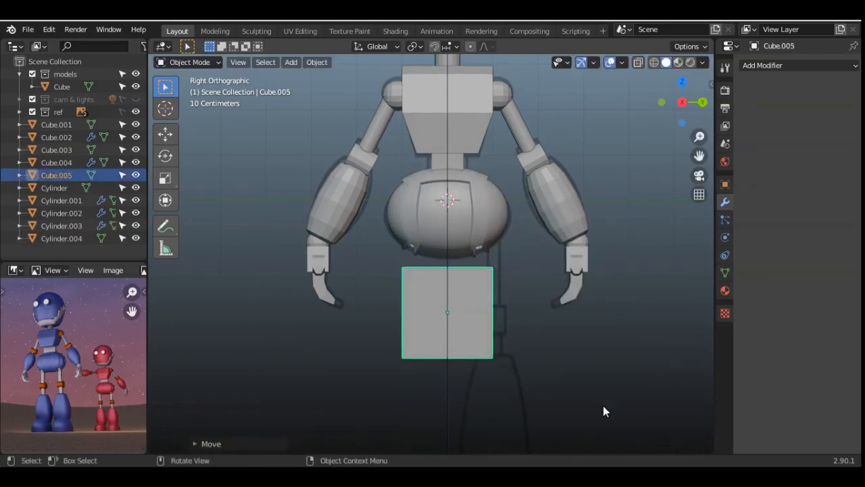
key(s)
key(y)
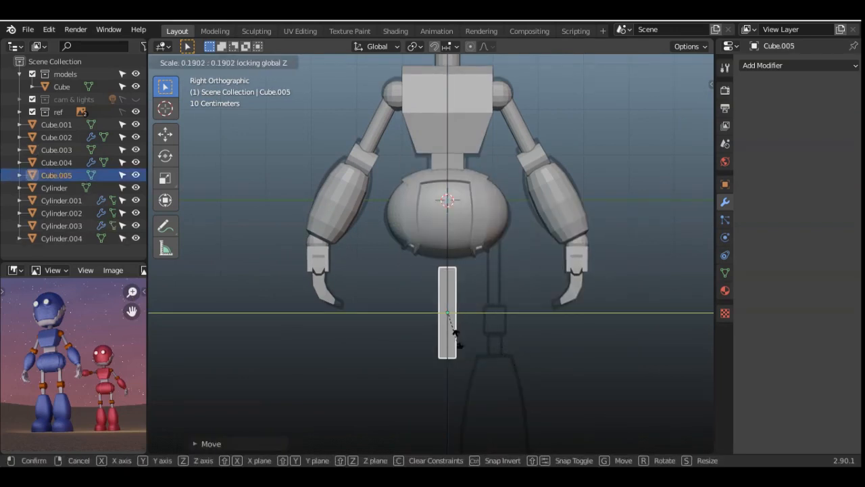
click(457, 338)
key(g)
click(493, 308)
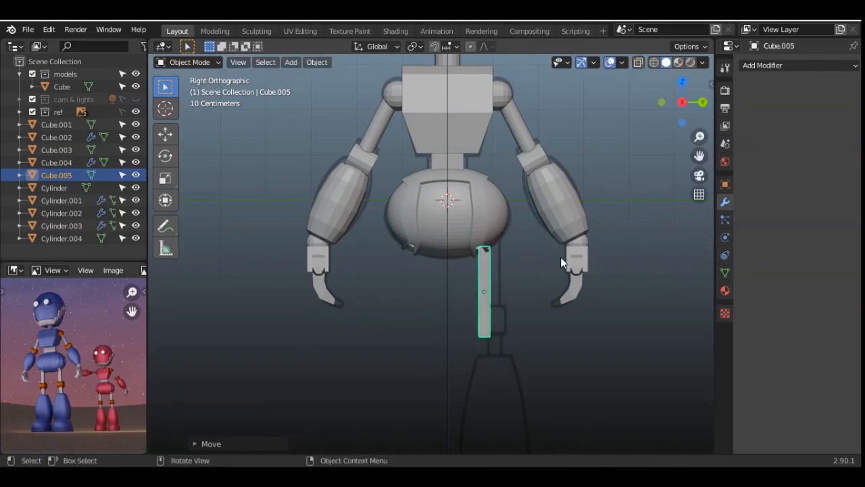
Step: Fit the post's upper end into the +Y leg socket by repositioning it and scaling it narrower with its height locked
scroll(575, 260, up, 4)
scroll(592, 267, up, 1)
key(s)
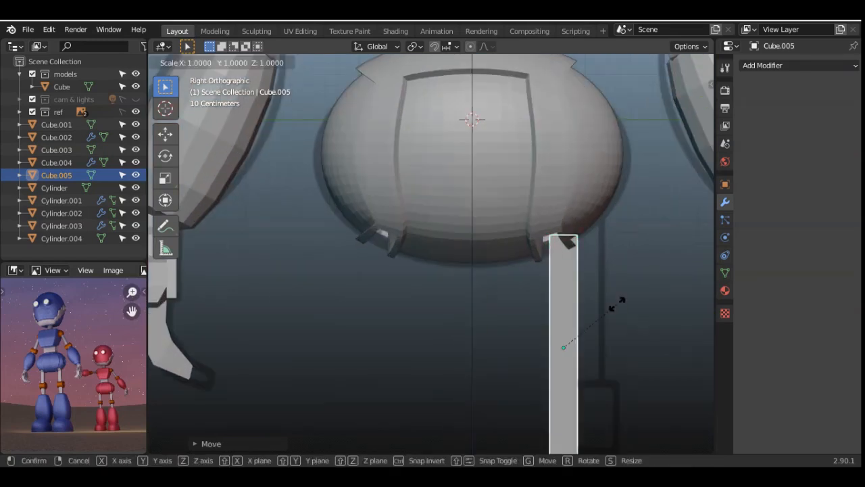
click(605, 295)
key(g)
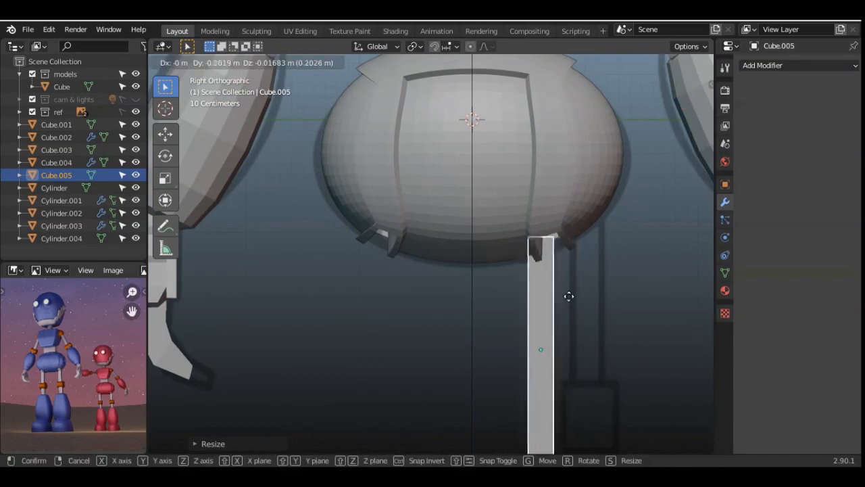
click(585, 293)
scroll(587, 292, up, 2)
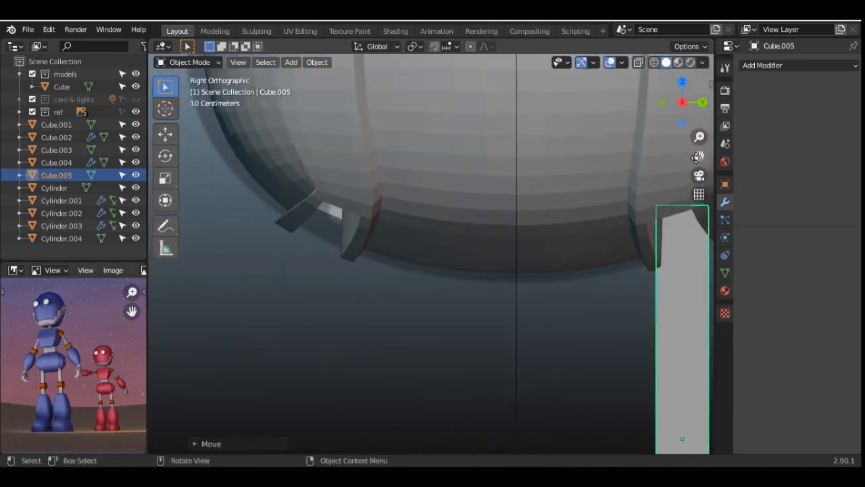
drag(698, 156, 672, 175)
key(s)
key(shift+z)
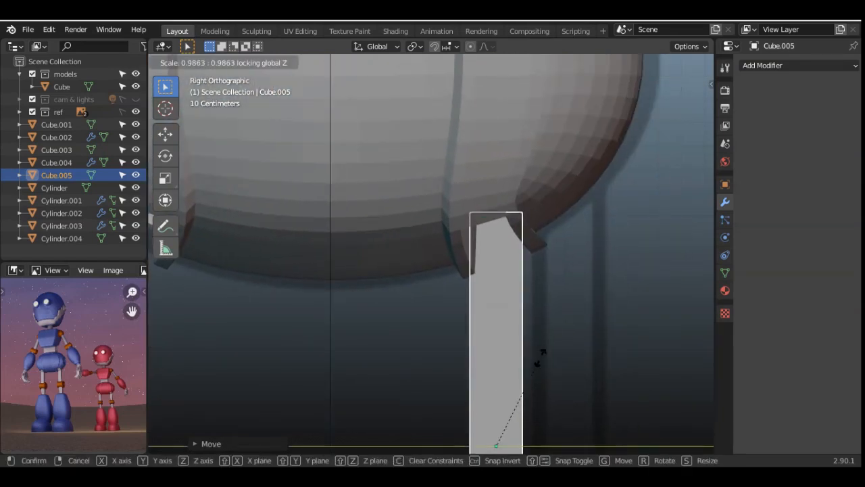
click(513, 382)
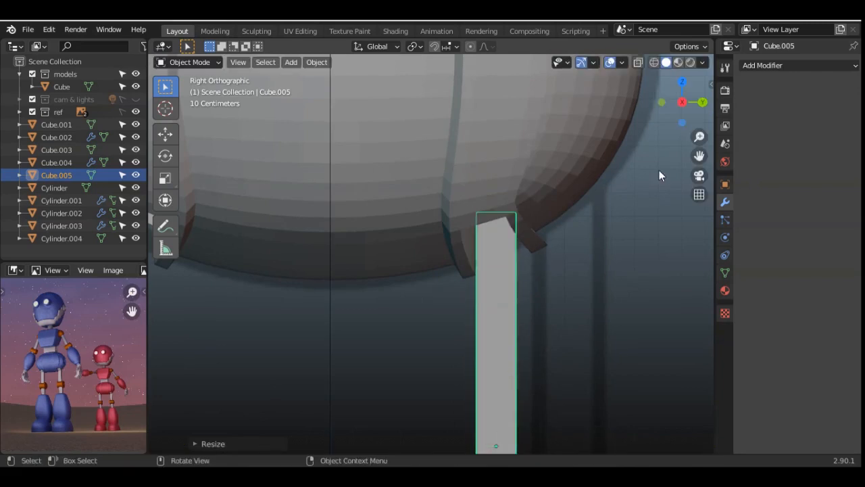
mouse_move(684, 105)
mouse_down()
mouse_move(700, 100)
mouse_move(669, 100)
mouse_move(666, 58)
mouse_move(674, 100)
mouse_up()
scroll(649, 165, down, 3)
click(679, 102)
click(591, 259)
Step: Shorten the leg post by moving its bottom vertices up along Z, working in see-through display
scroll(589, 264, down, 5)
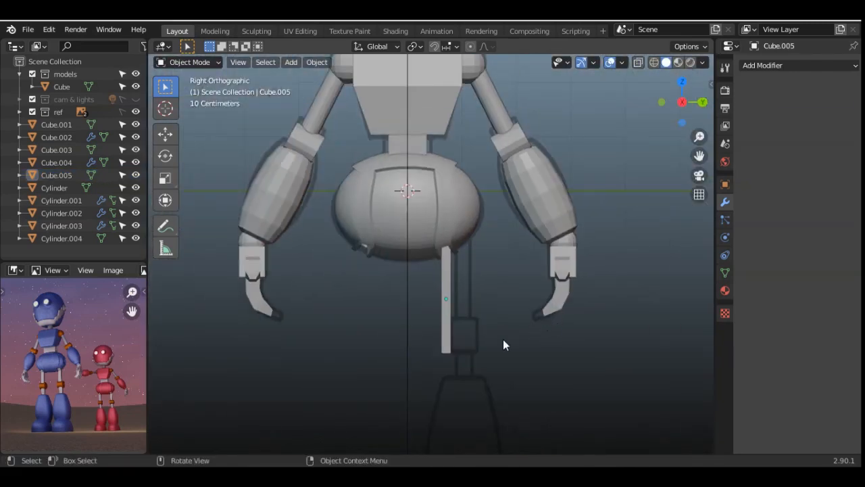
click(440, 309)
key(Tab)
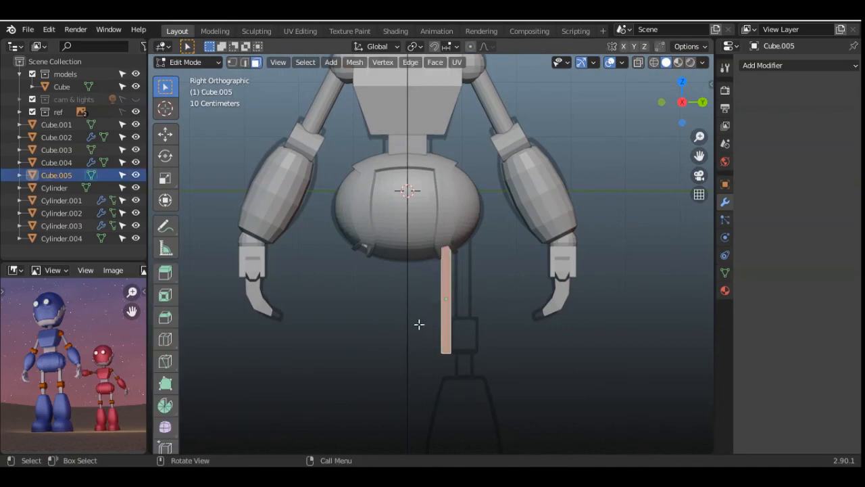
drag(699, 156, 710, 77)
click(638, 62)
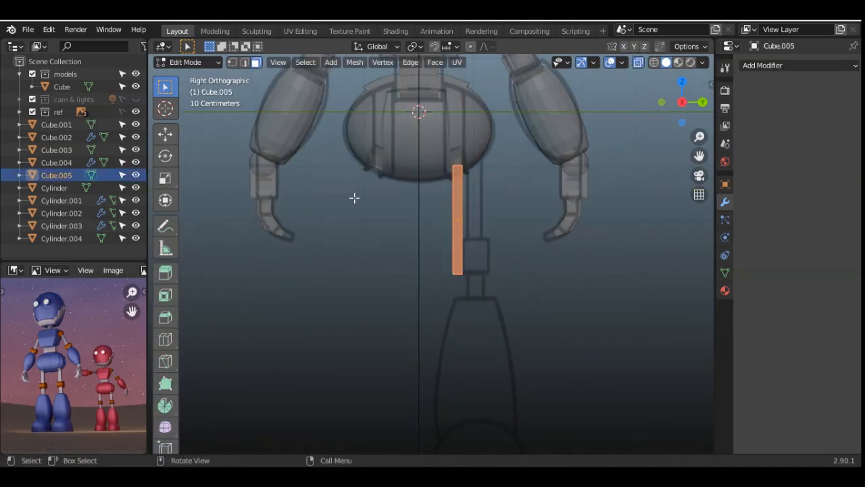
click(232, 62)
drag(435, 243, 595, 377)
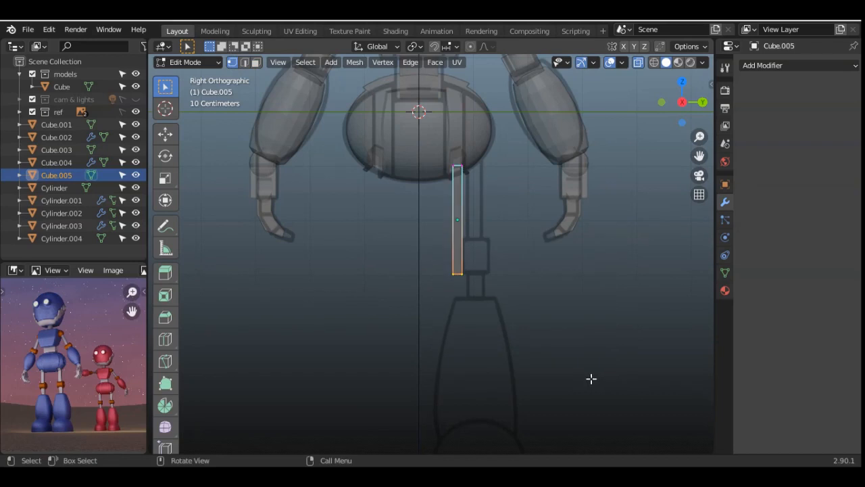
key(g)
key(z)
click(590, 350)
scroll(520, 261, up, 4)
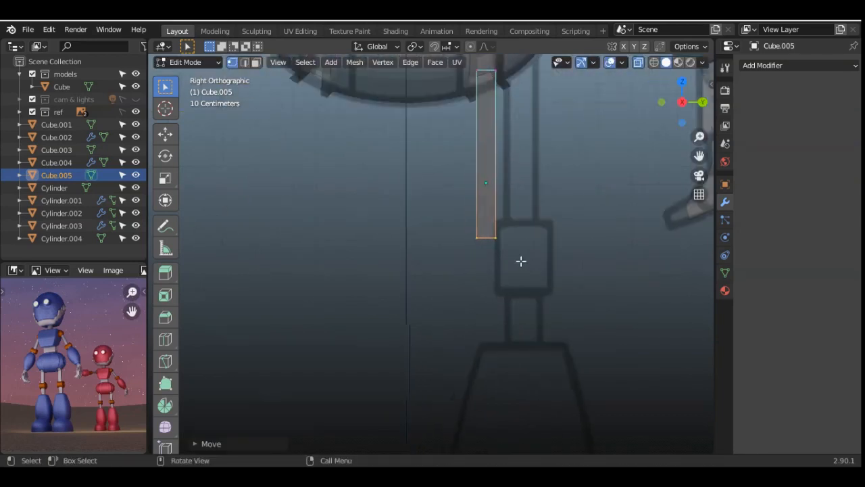
scroll(520, 260, down, 2)
key(Tab)
click(530, 249)
shift+right_click(530, 248)
click(639, 63)
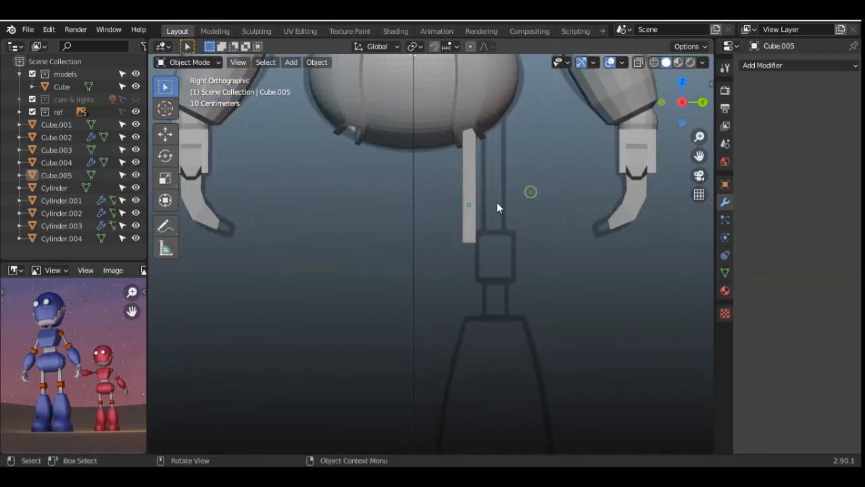
Step: Add a Mirror modifier to the leg post on the Y axis, with the hips (Cube.003) as mirror object
click(469, 186)
click(762, 65)
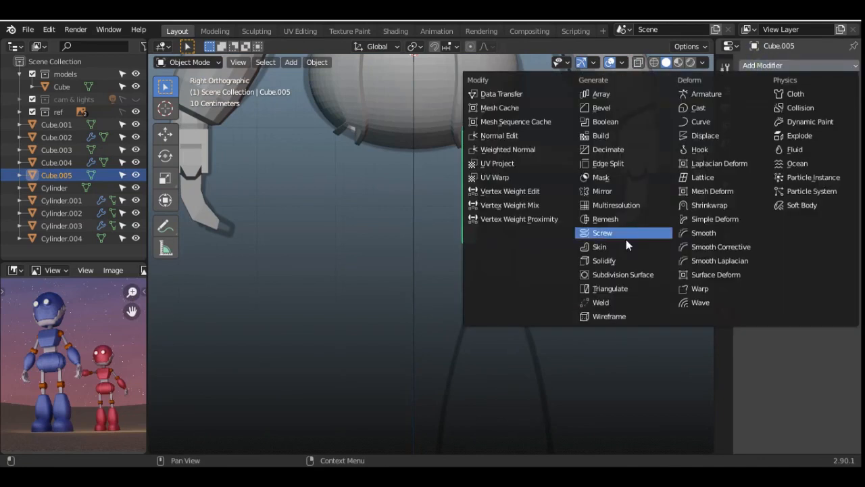
click(601, 192)
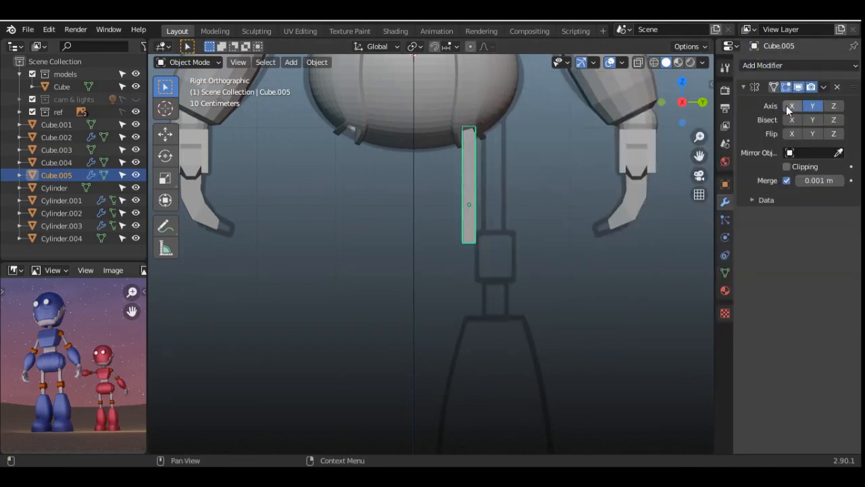
click(838, 153)
click(436, 120)
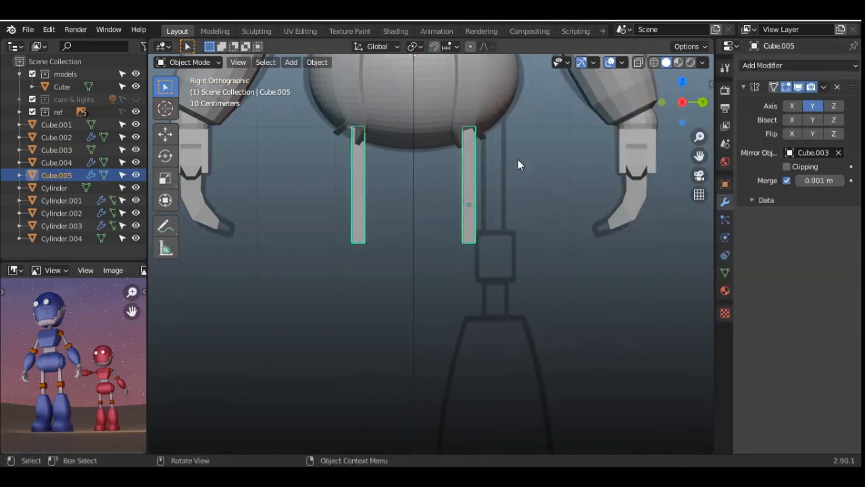
Step: Select the -Y half of the hips' vertices and move it about 0.1 m along Y toward the centre to align its socket with the mirrored leg
drag(700, 156, 755, 281)
scroll(389, 221, up, 2)
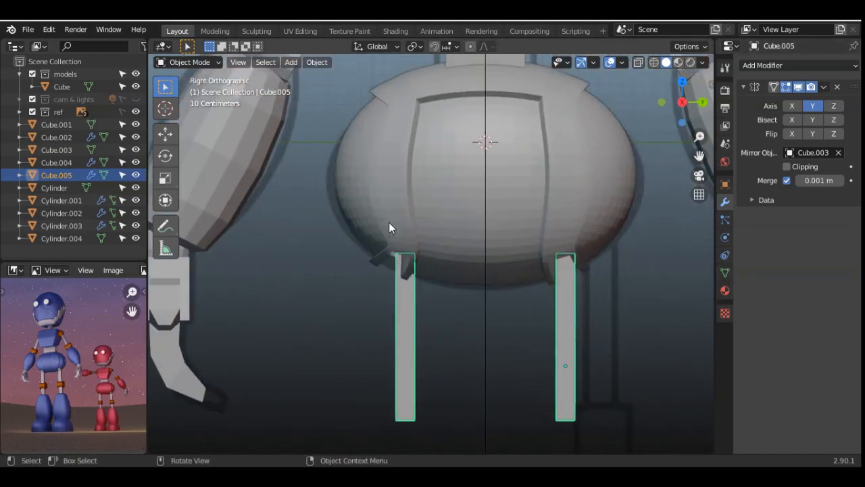
click(464, 206)
key(Tab)
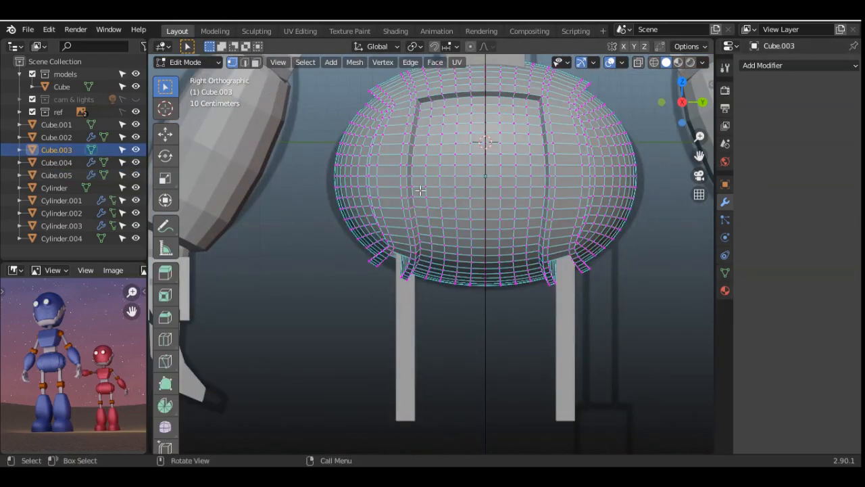
alt+click(411, 250)
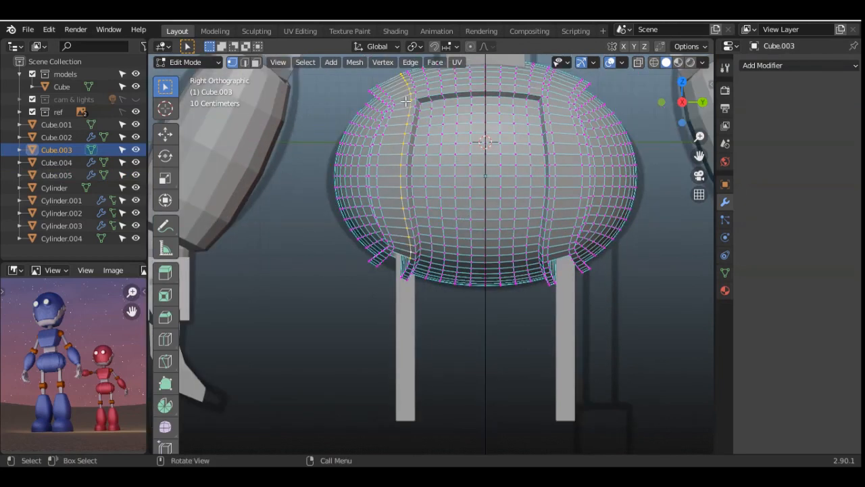
scroll(402, 122, down, 1)
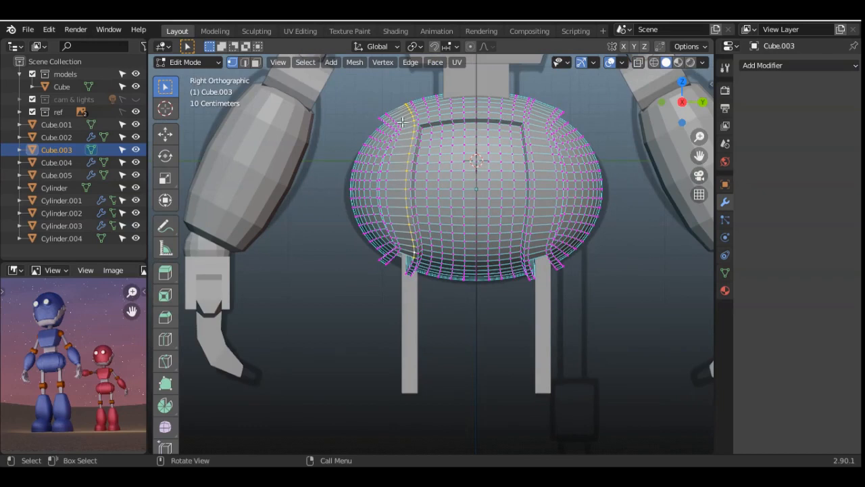
click(638, 62)
drag(341, 94, 465, 250)
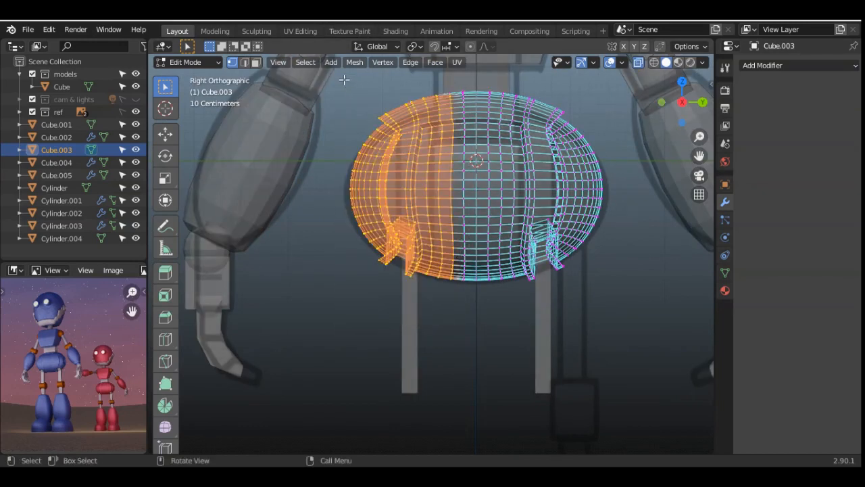
drag(344, 80, 473, 327)
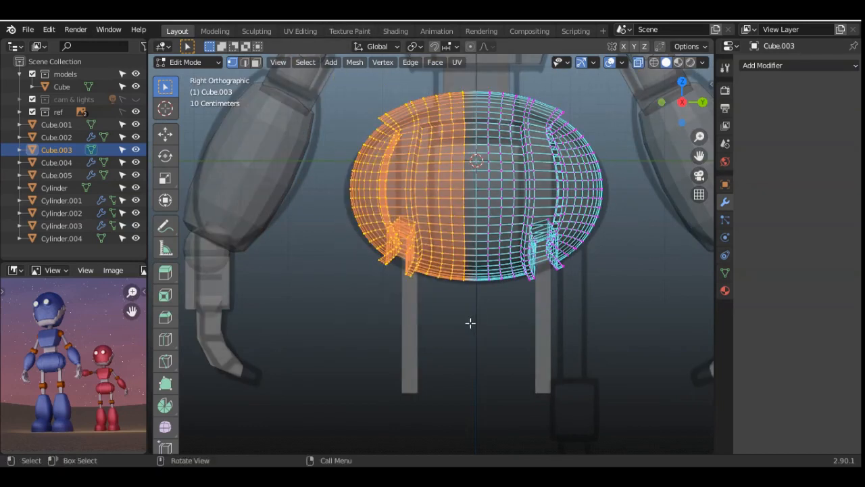
key(g)
key(y)
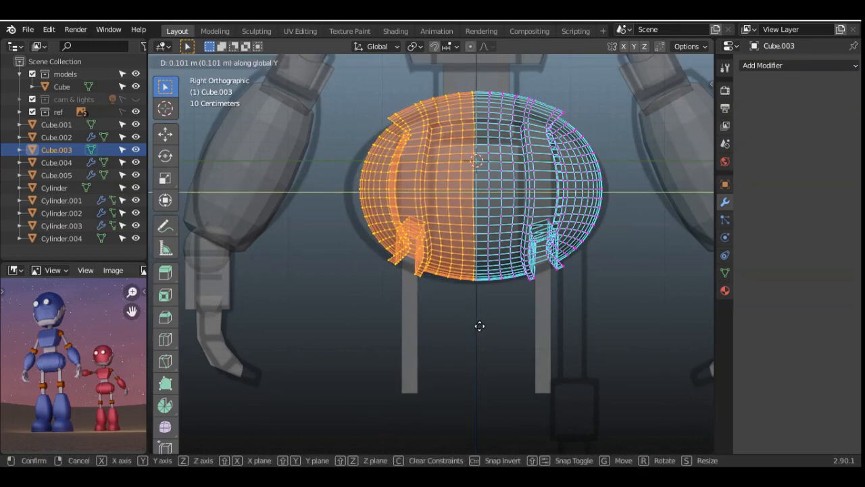
click(481, 324)
click(614, 303)
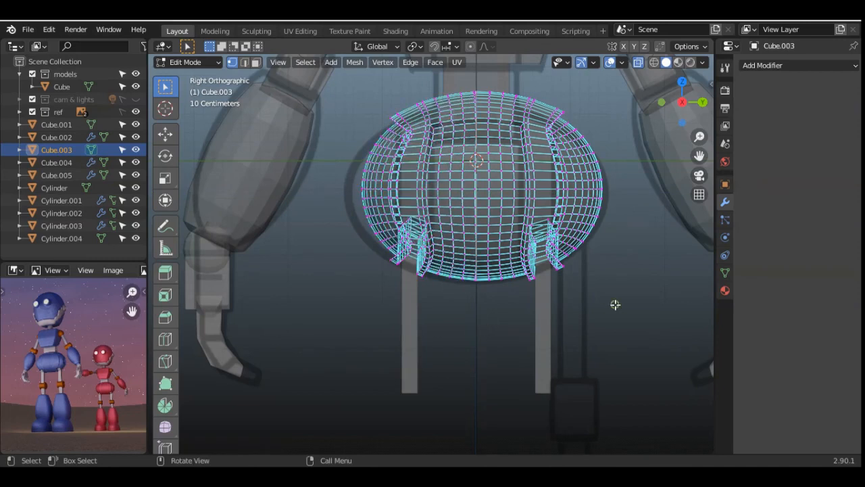
key(alt+z)
key(Tab)
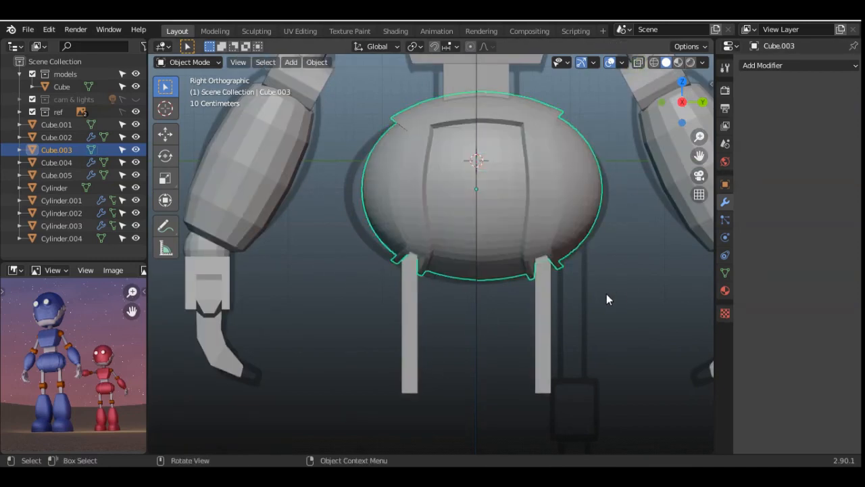
Step: Duplicate the mirrored elbow cuffs and move the copy down to the lower ends of the leg posts
scroll(592, 274, down, 8)
scroll(588, 277, up, 8)
scroll(587, 277, up, 1)
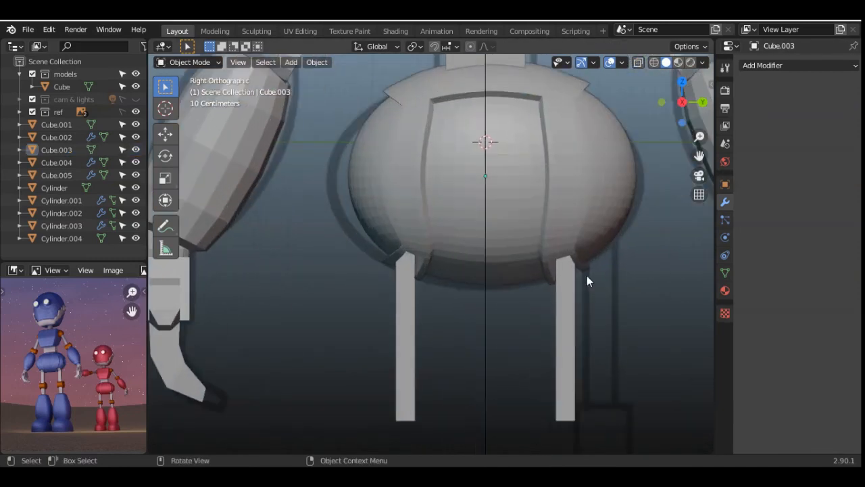
mouse_move(685, 102)
mouse_down()
mouse_move(708, 98)
mouse_move(750, 54)
mouse_move(697, 27)
mouse_move(659, 59)
mouse_move(678, 104)
mouse_up()
click(678, 104)
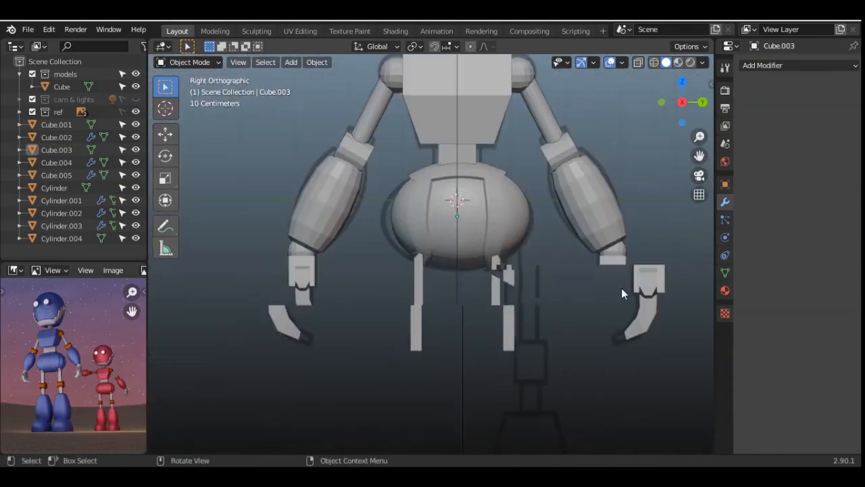
click(532, 169)
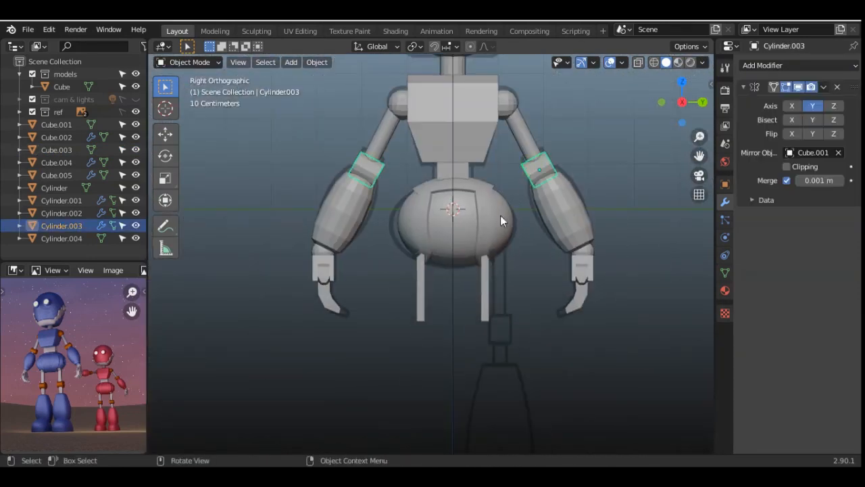
key(shift+d)
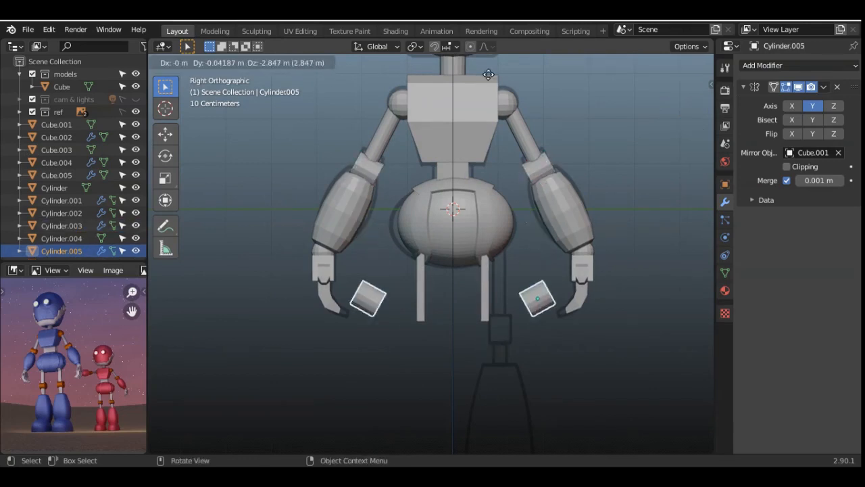
click(492, 57)
key(g)
click(479, 322)
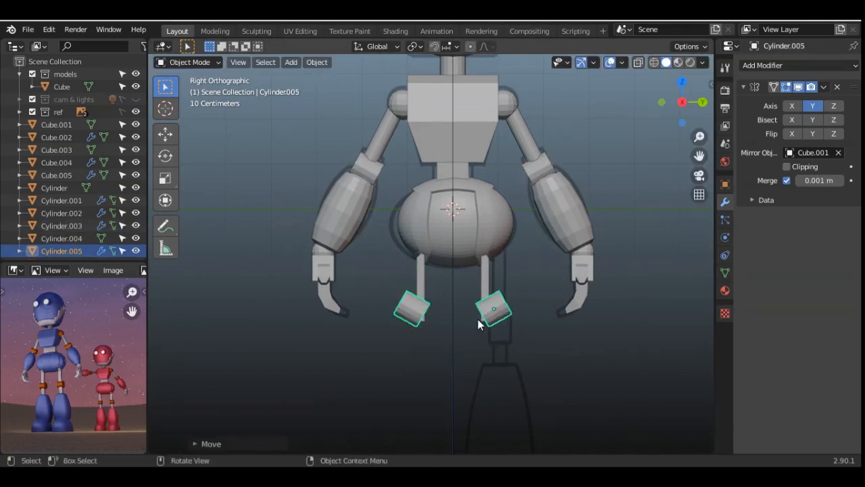
Step: Rotate the copied cuffs upright and centre them at the lower ends of the leg posts as knee joints
scroll(571, 338, up, 2)
key(r)
right_click(574, 355)
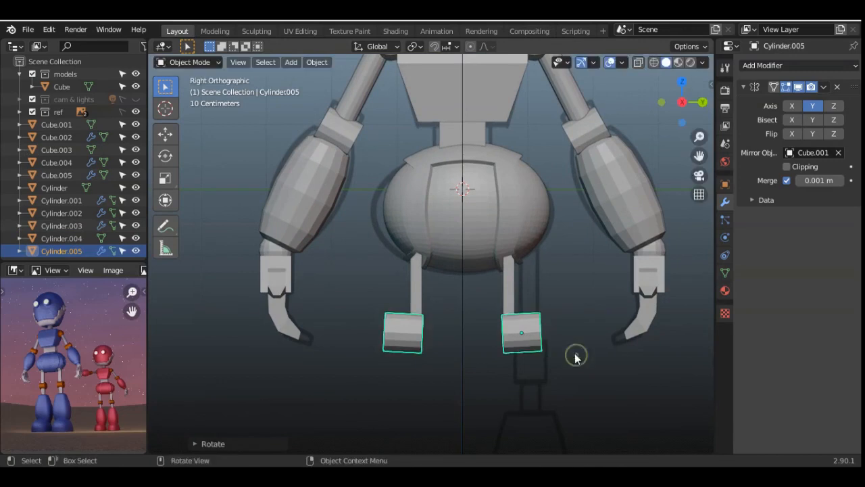
key(g)
click(576, 353)
key(r)
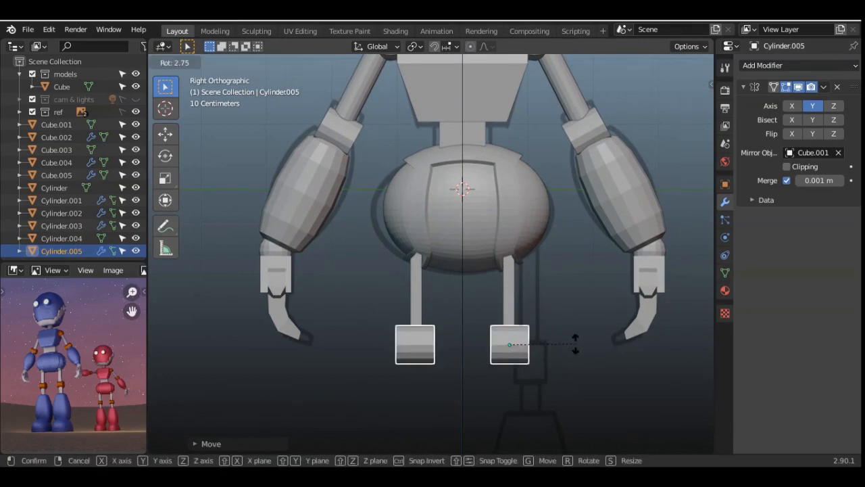
click(576, 354)
click(576, 365)
mouse_move(685, 111)
mouse_down()
mouse_move(703, 101)
mouse_move(670, 115)
mouse_move(684, 107)
mouse_up()
click(681, 100)
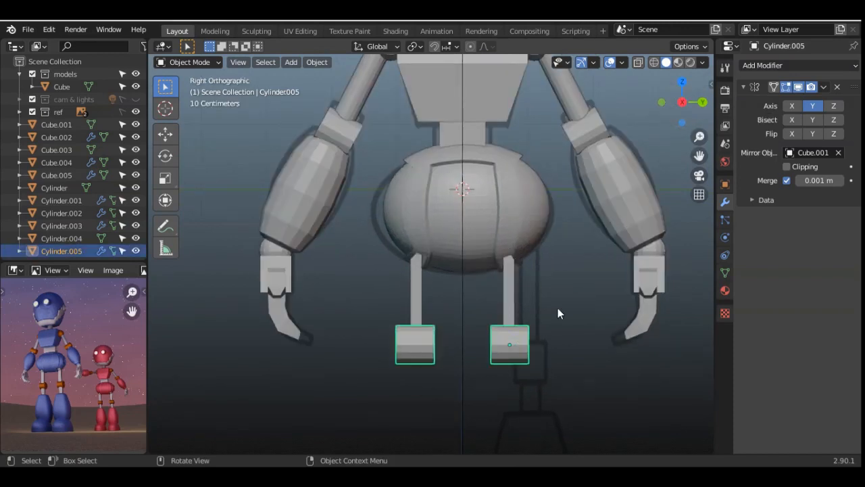
scroll(557, 307, down, 3)
drag(696, 162, 696, 68)
scroll(508, 254, up, 3)
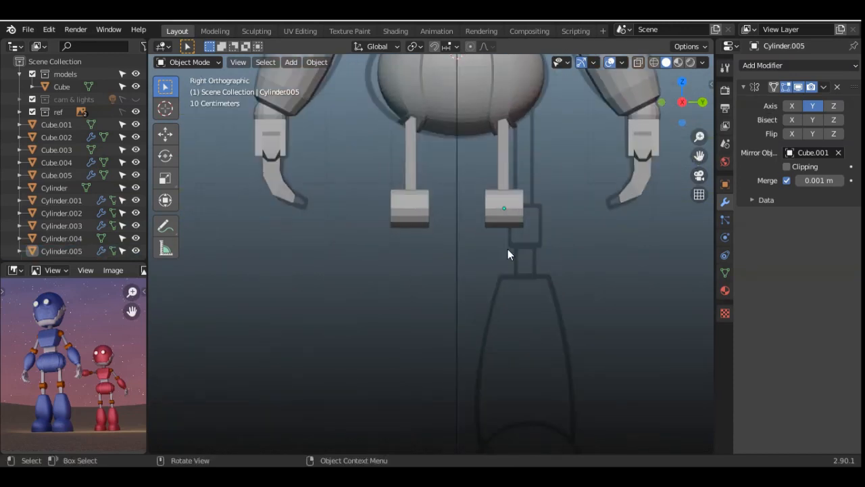
Step: Add a cylinder mesh and move it down below the knee cuffs for the lower leg
key(shift+a)
mouse_move(466, 209)
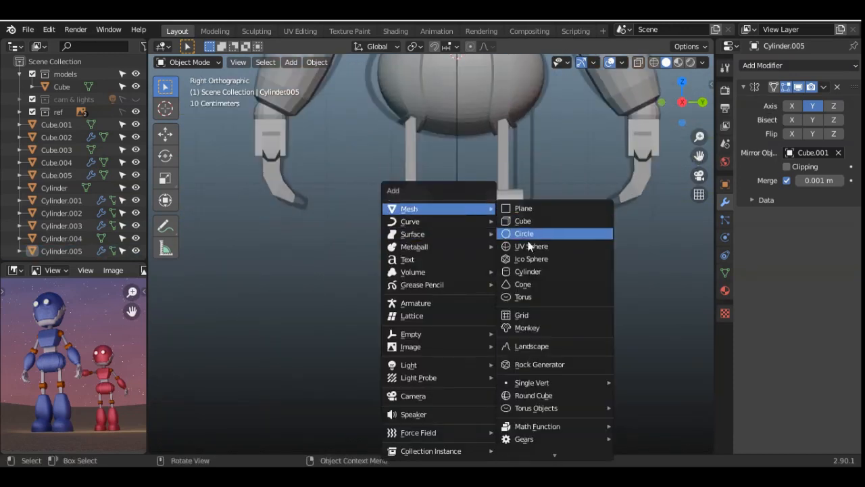
click(528, 271)
key(g)
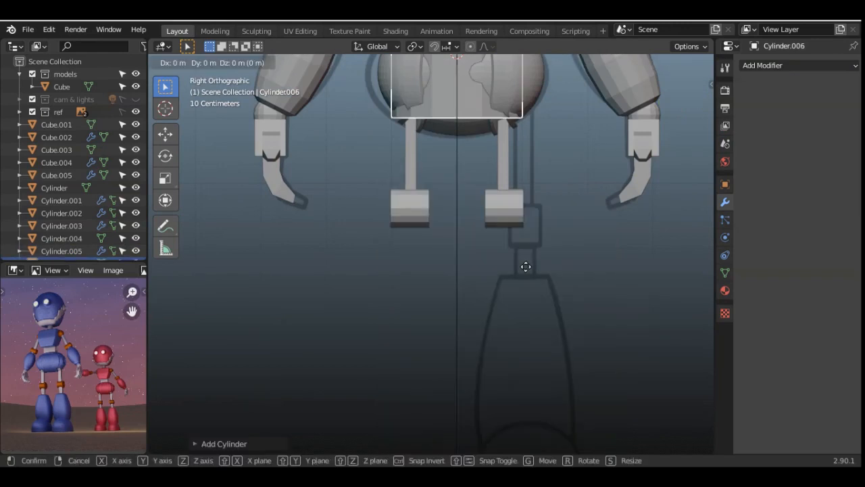
click(531, 212)
scroll(530, 212, down, 3)
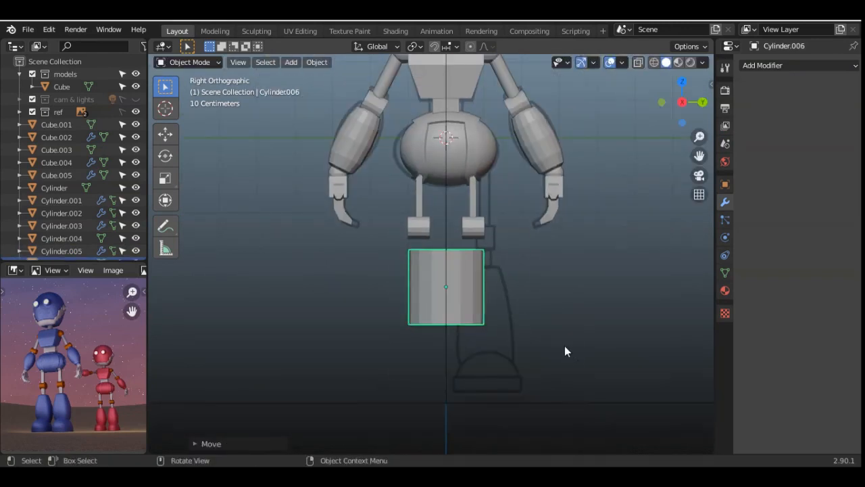
Step: Narrow the cylinder along Y, move it about 0.82 m in +Y under the leg, and thin it further in X and Y only
key(s)
key(y)
click(497, 300)
key(g)
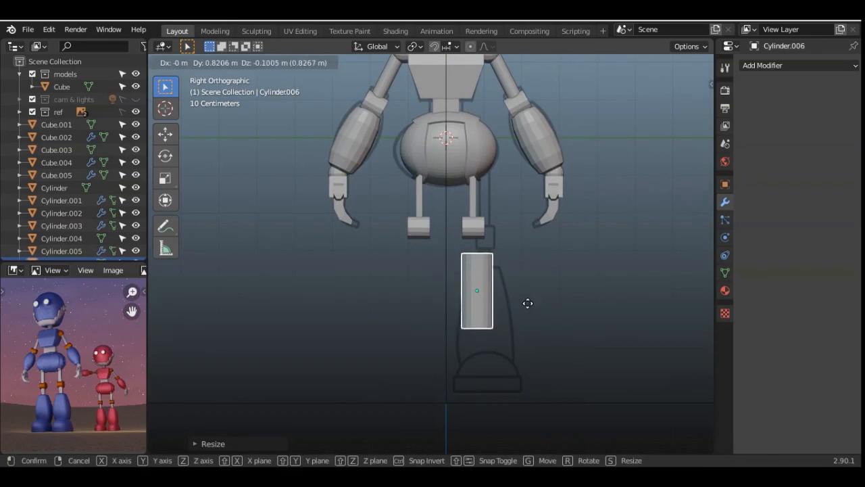
click(528, 303)
key(s)
key(shift+z)
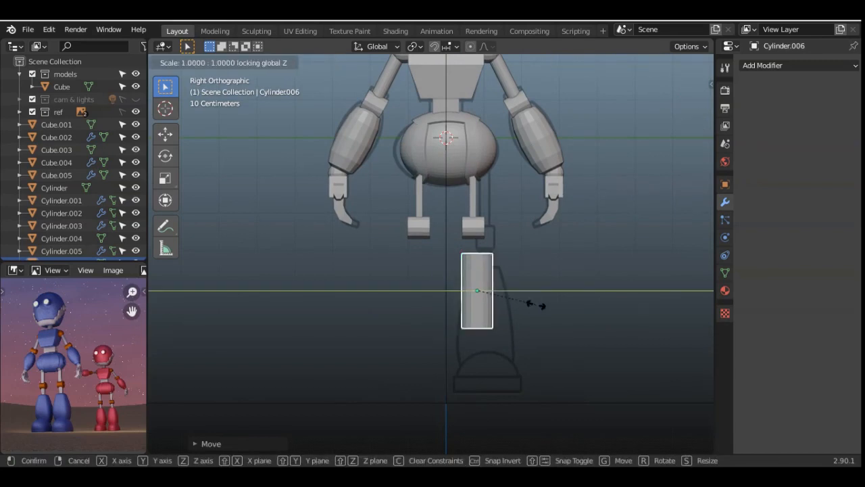
click(504, 294)
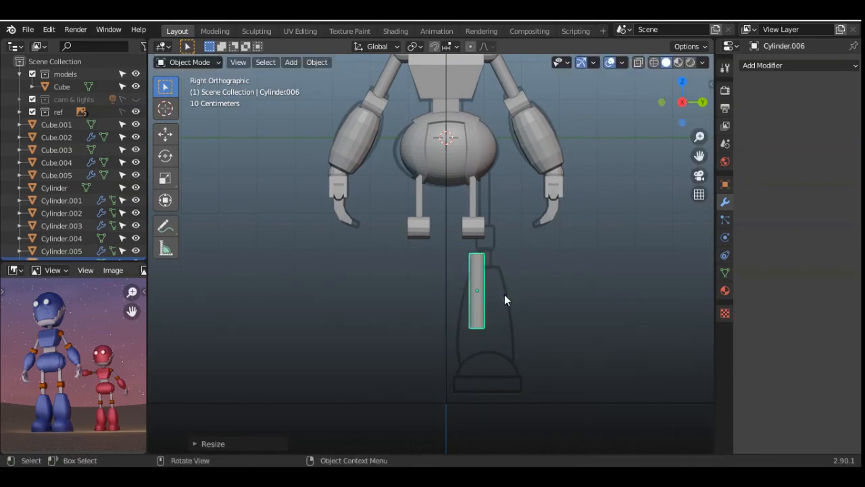
Step: Raise the thin cylinder along Z and centre its upper end in the underside of the +Y knee cuff
key(g)
key(z)
click(487, 276)
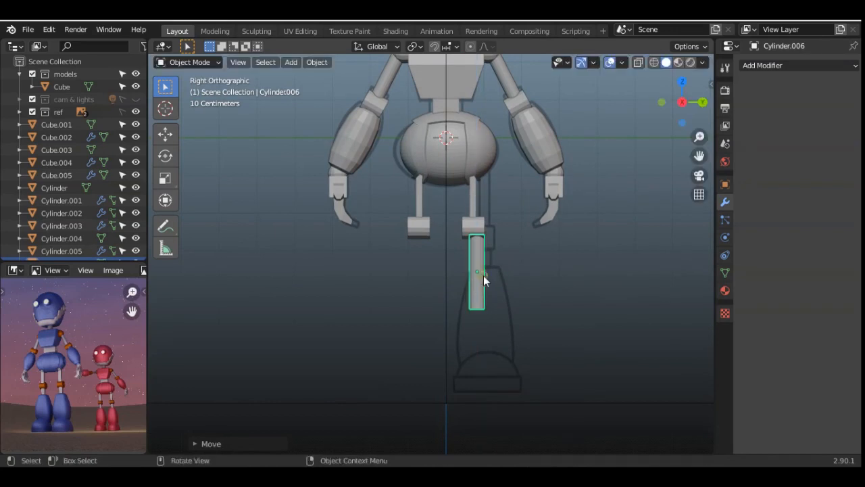
scroll(487, 276, up, 5)
key(g)
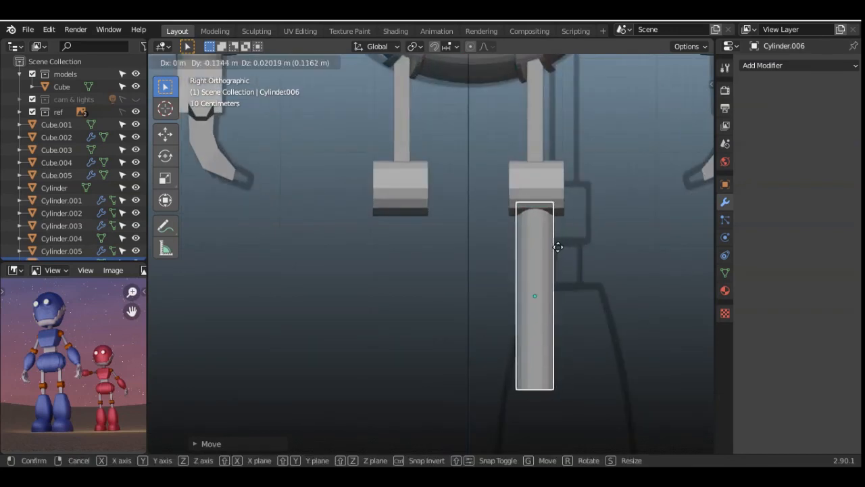
click(559, 247)
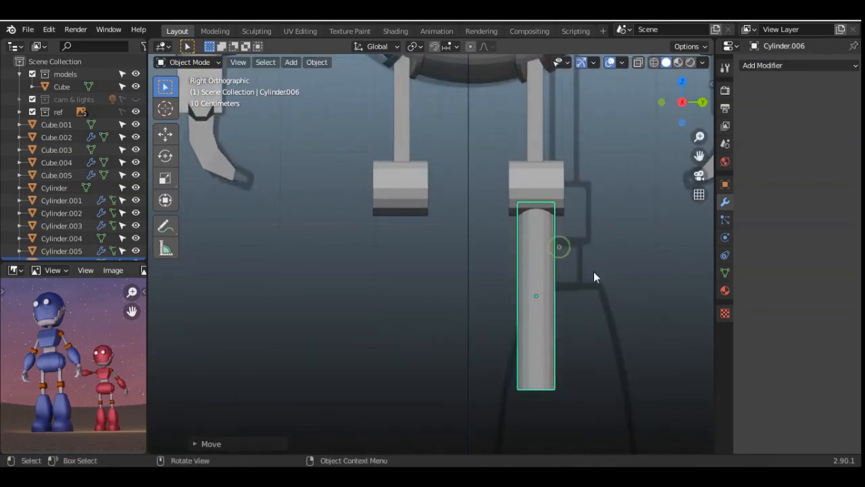
Step: Move the cylinder's lower end vertices down along Z to the sole of the reference foot
scroll(560, 293, down, 5)
key(Tab)
scroll(496, 295, up, 3)
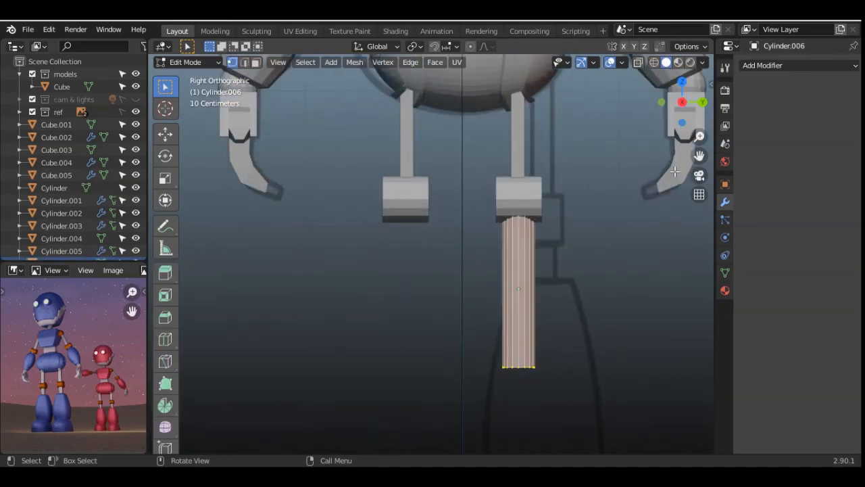
drag(699, 156, 640, 96)
click(637, 63)
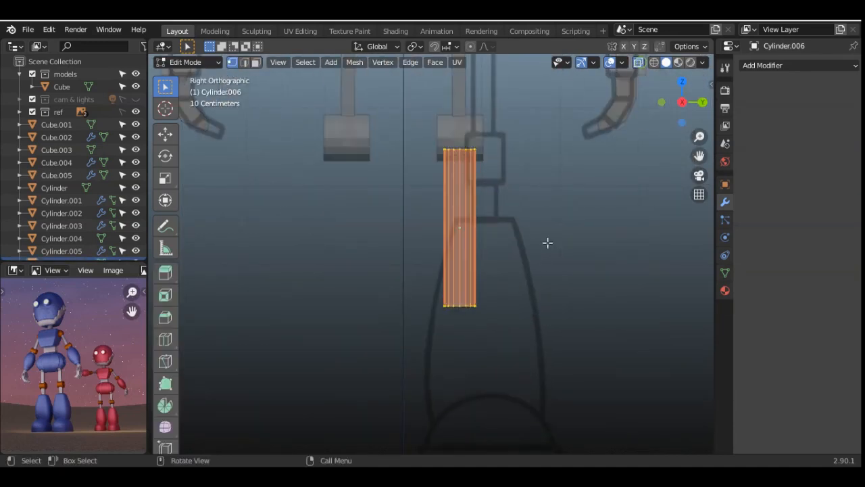
drag(413, 286, 497, 323)
scroll(541, 369, down, 3)
key(g)
key(z)
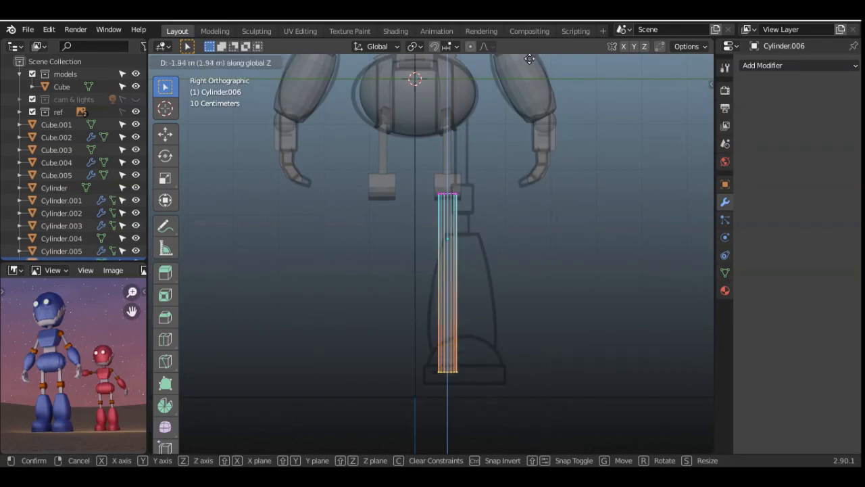
click(529, 66)
key(a)
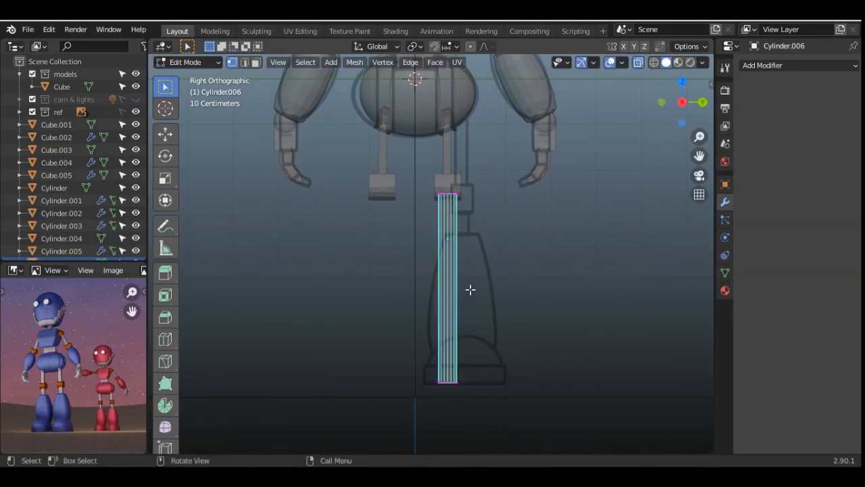
key(Tab)
scroll(480, 263, up, 3)
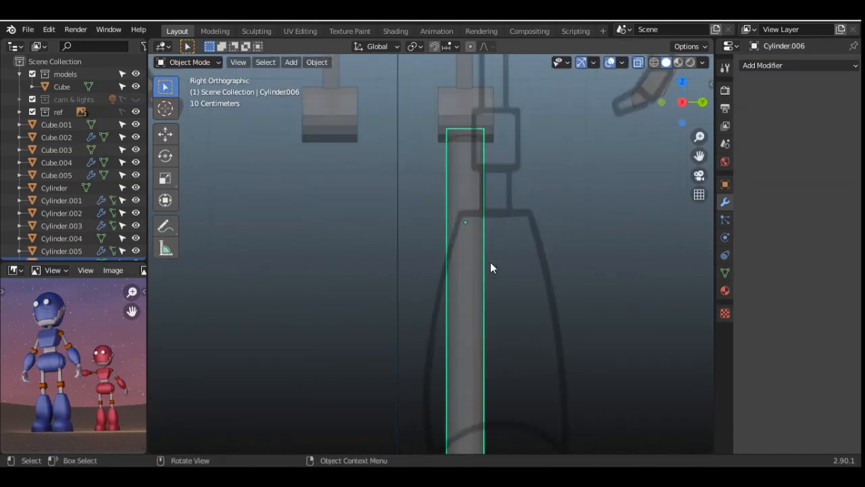
click(639, 63)
scroll(556, 259, down, 3)
Step: Add eight evenly spaced horizontal loop cuts along the lower-leg cylinder
click(449, 256)
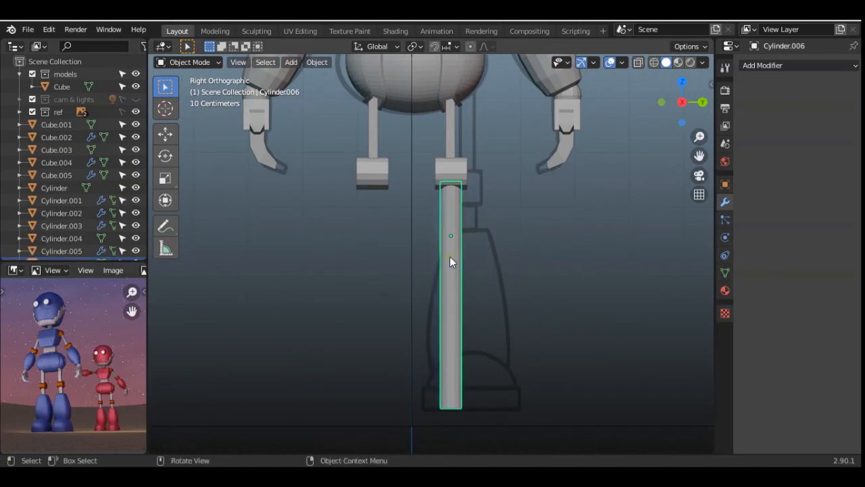
key(Tab)
key(ctrl+r)
scroll(461, 264, up, 6)
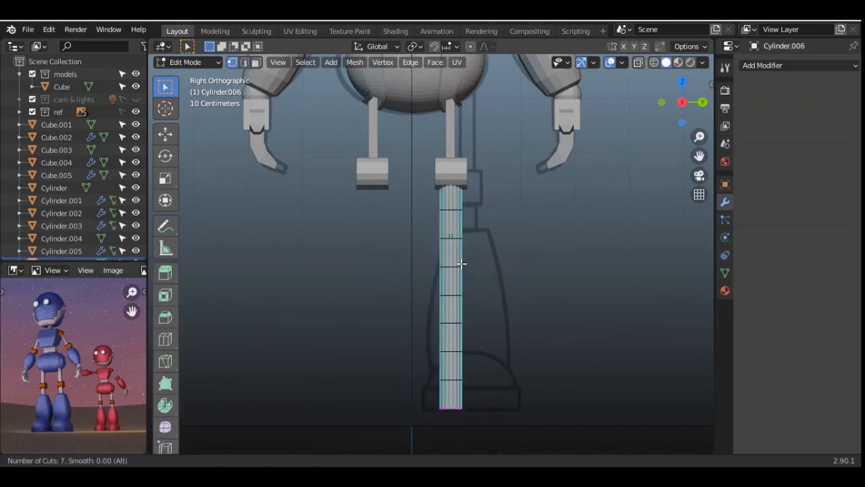
click(461, 264)
right_click(462, 262)
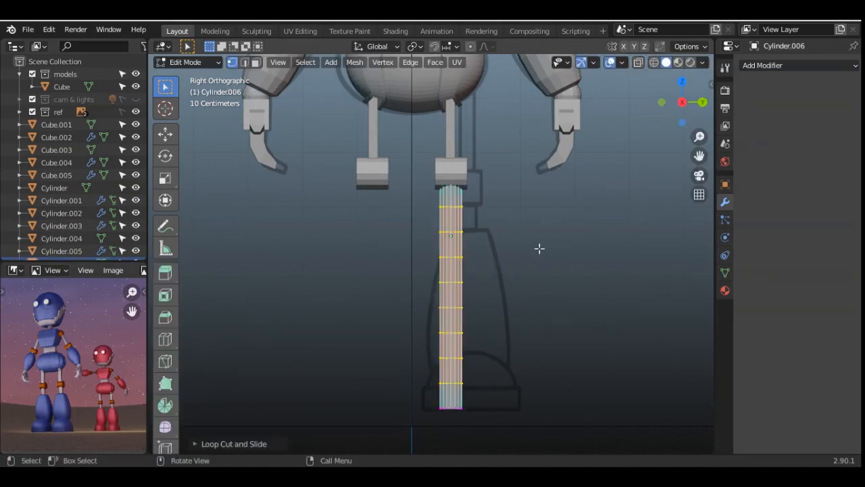
Step: Extrude the faces below the cylinder's top segment without offset, and reselect them in wireframe display
click(638, 62)
drag(398, 207, 532, 414)
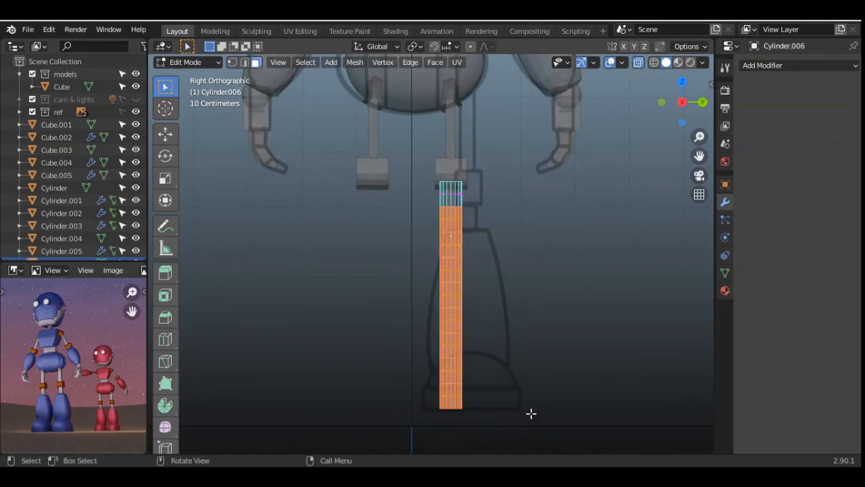
key(e)
right_click(547, 384)
key(alt+a)
key(shift+z)
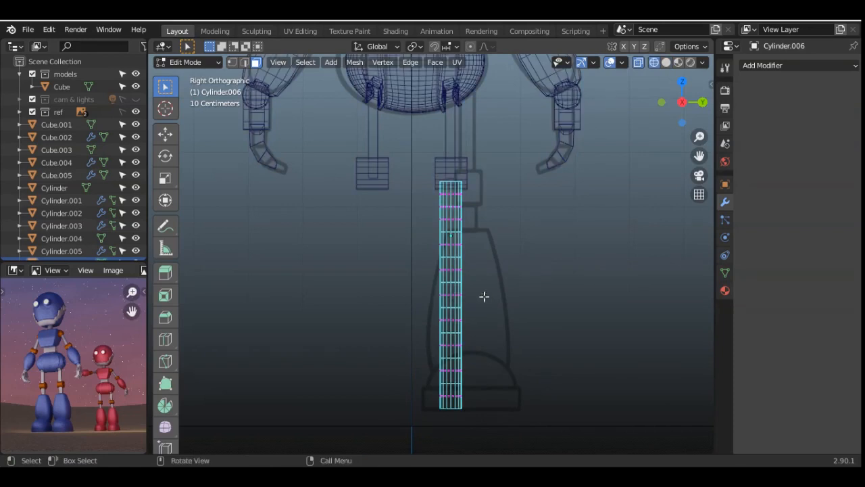
key(a)
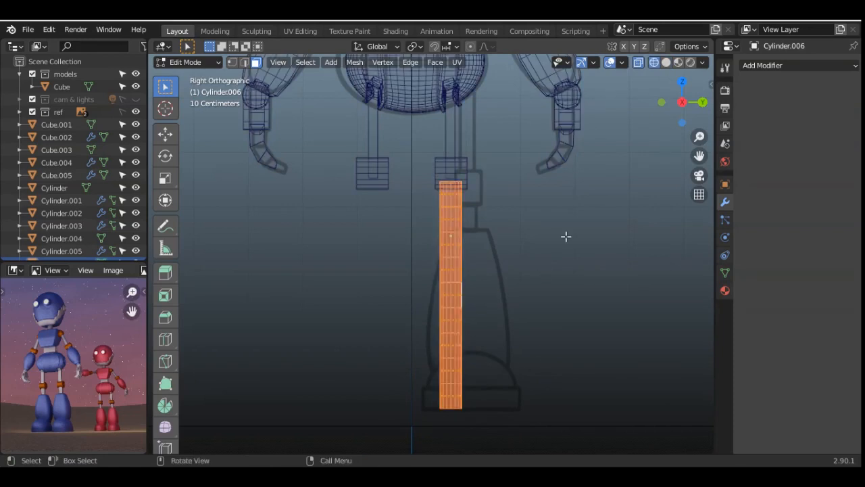
key(alt+a)
drag(408, 214, 527, 445)
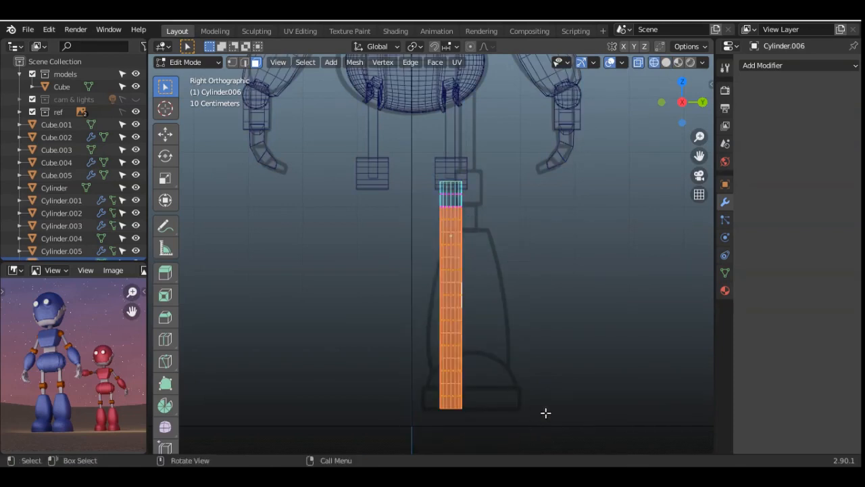
key(s)
key(y)
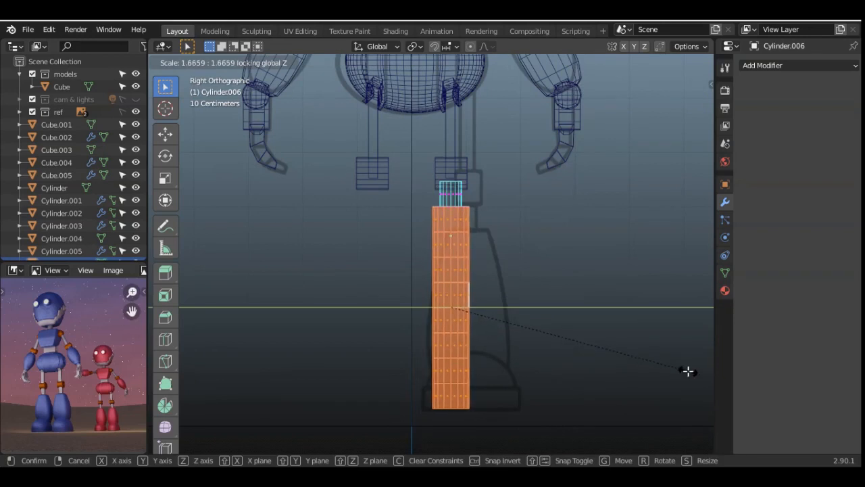
right_click(688, 371)
Step: Widen the selected faces in X and Y only to form a thicker shin below the neck, and return to solid shading
key(s)
key(shift+z)
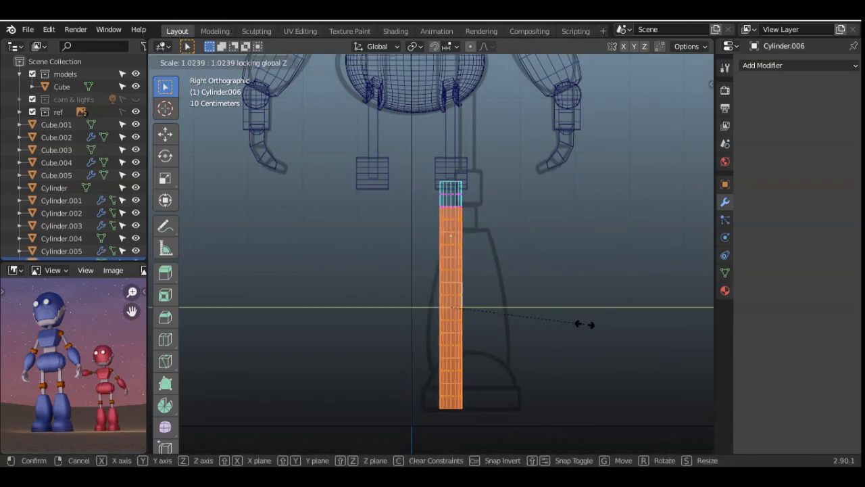
click(655, 346)
key(alt+a)
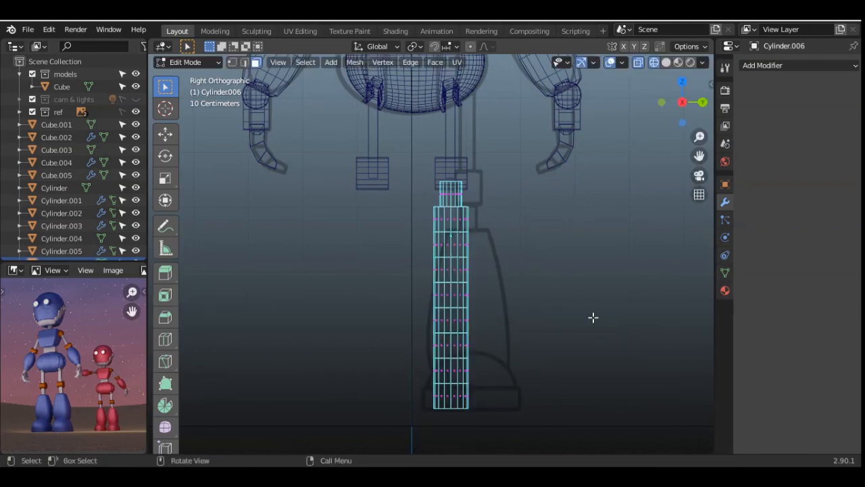
click(666, 62)
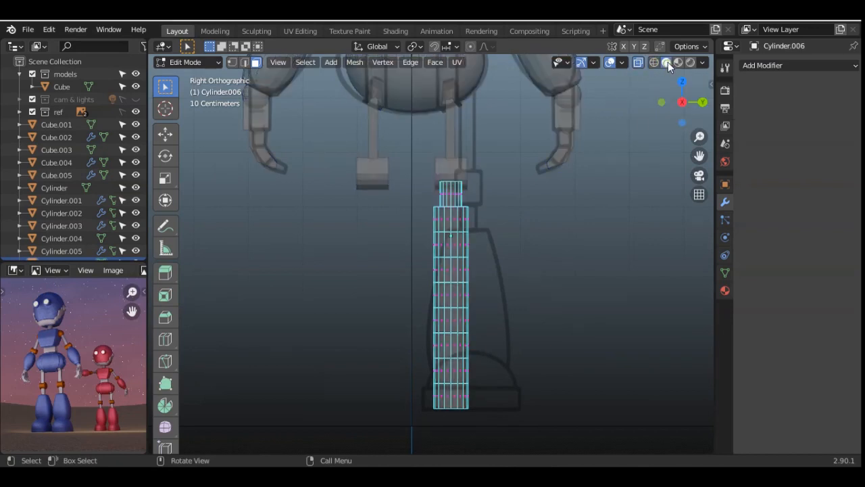
Step: Scale the shin's middle edge loop by about 2 with smooth proportional editing of size 1.77, making the shin bulge
scroll(474, 292, up, 1)
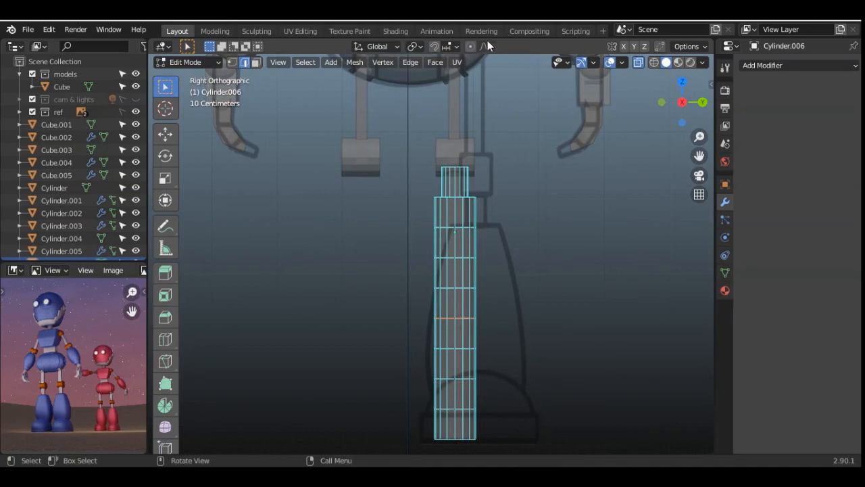
key(s)
scroll(550, 353, up, 3)
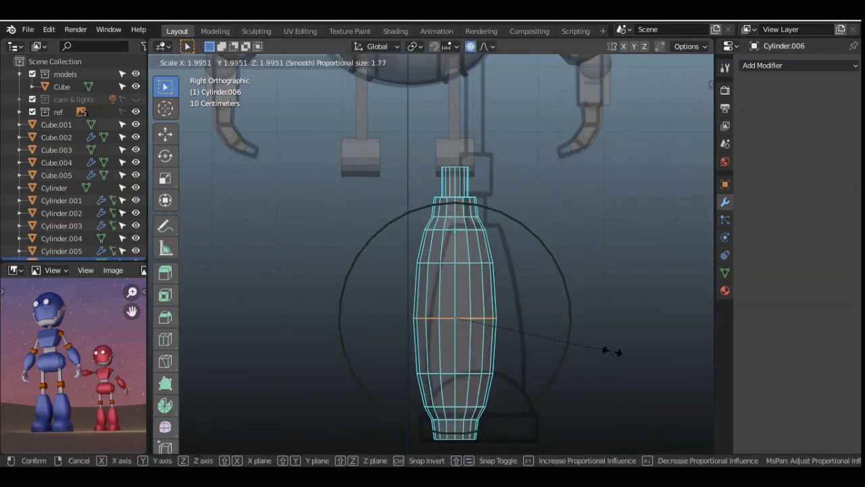
click(611, 351)
scroll(593, 286, down, 1)
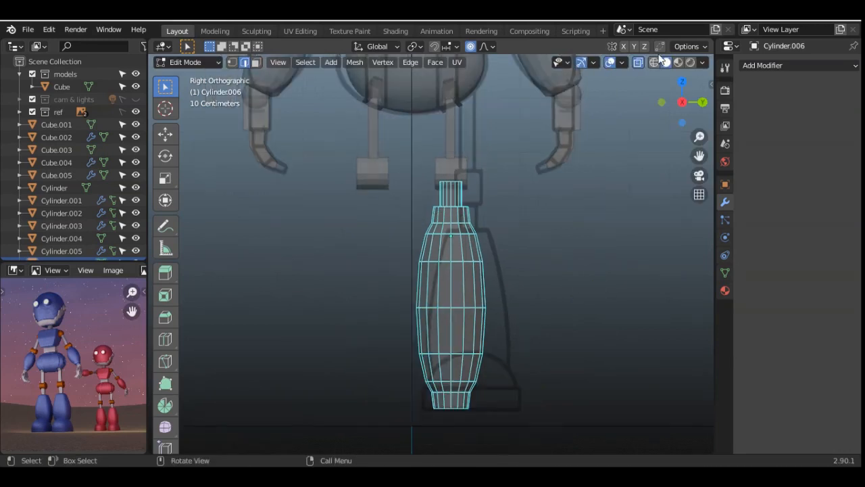
click(639, 63)
key(Tab)
click(593, 211)
drag(691, 108, 675, 115)
click(675, 105)
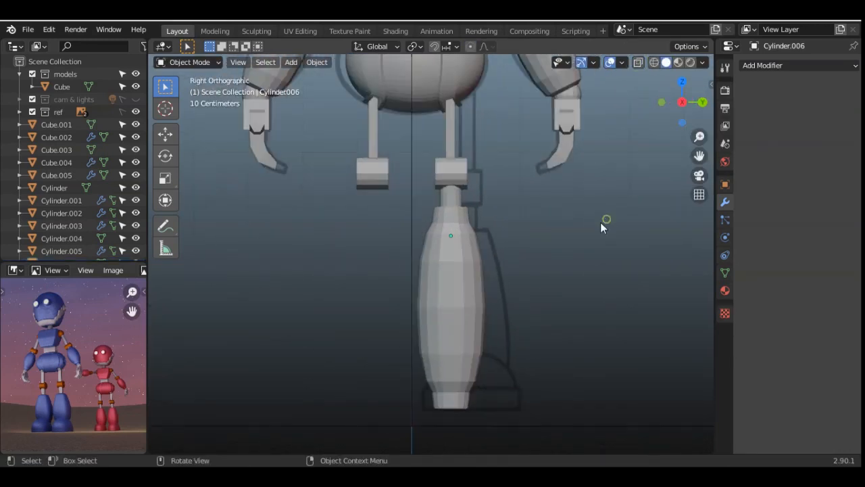
Step: Add a Mirror modifier to the lower leg on the Y axis, with the hips (Cube.003) as mirror object
click(445, 287)
click(786, 67)
click(605, 194)
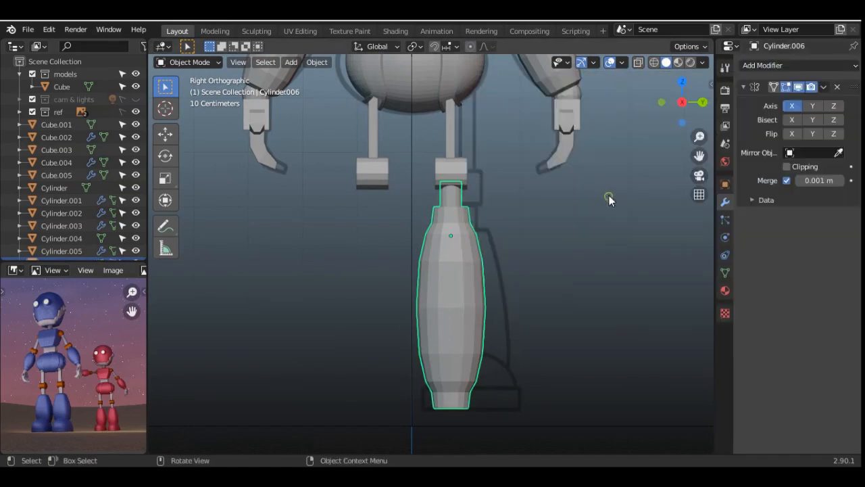
click(839, 153)
click(487, 188)
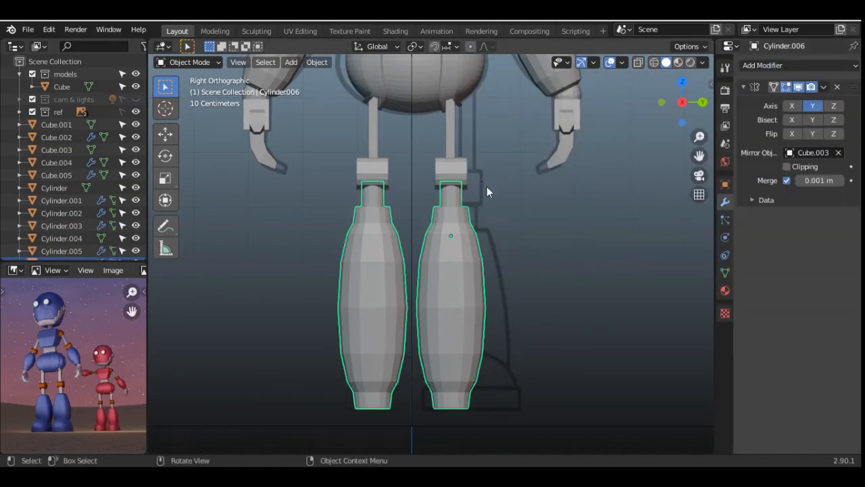
click(530, 273)
drag(683, 103, 489, 347)
click(682, 86)
Step: Add a cube mesh and move it down beside the lower end of the +Y leg
key(shift+a)
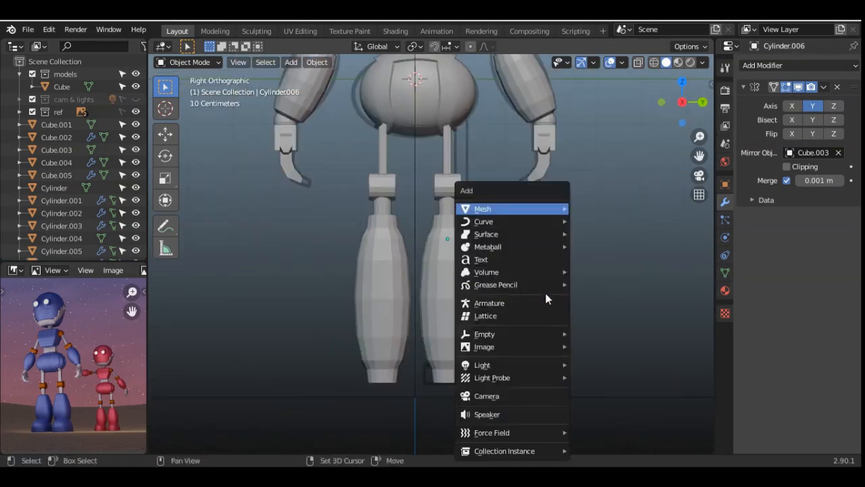
mouse_move(513, 208)
click(618, 221)
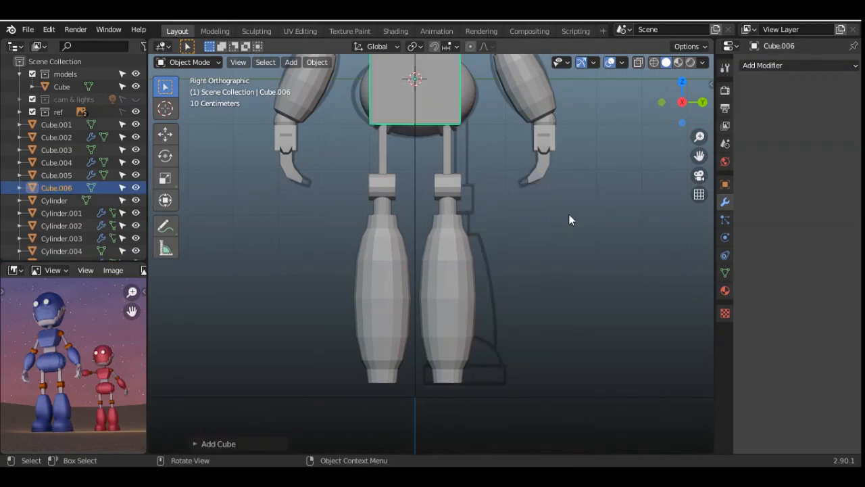
key(g)
click(671, 90)
Step: Add a Catmull-Clark Subdivision Surface modifier to the cube with viewport level 2
click(778, 65)
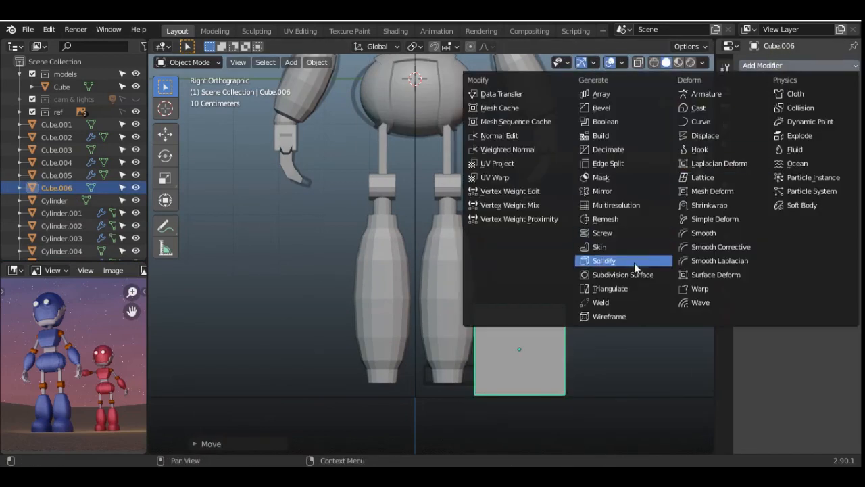
click(595, 270)
click(839, 122)
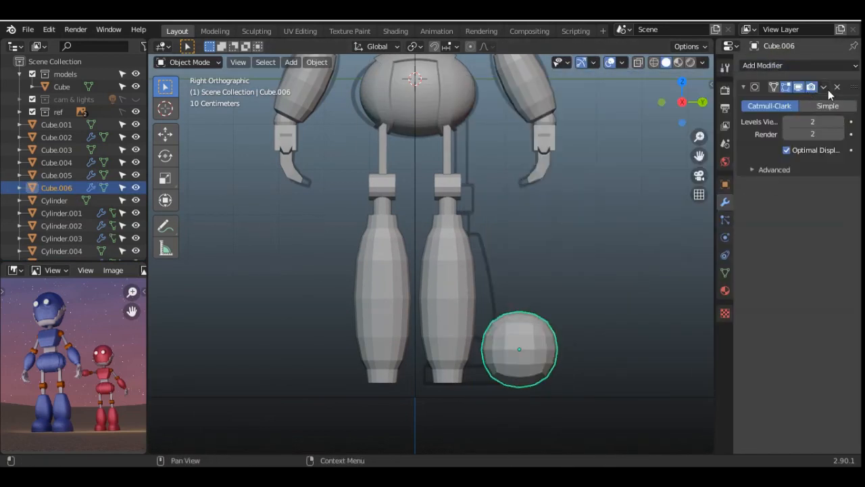
Step: Apply the Subdivision Surface modifier to turn the foot cube into real mesh geometry
click(824, 86)
click(789, 101)
click(547, 292)
Step: Scale the subdivided cube down and position it over the lower end of the +Y leg
click(508, 364)
key(s)
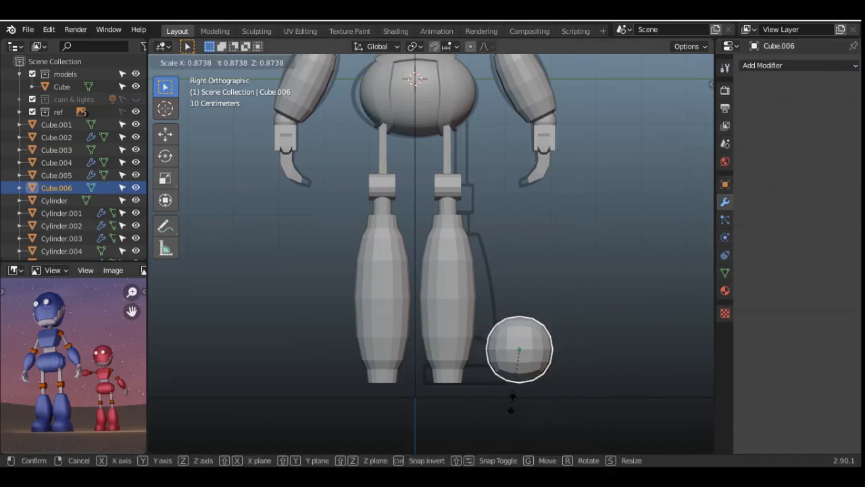
click(507, 398)
key(g)
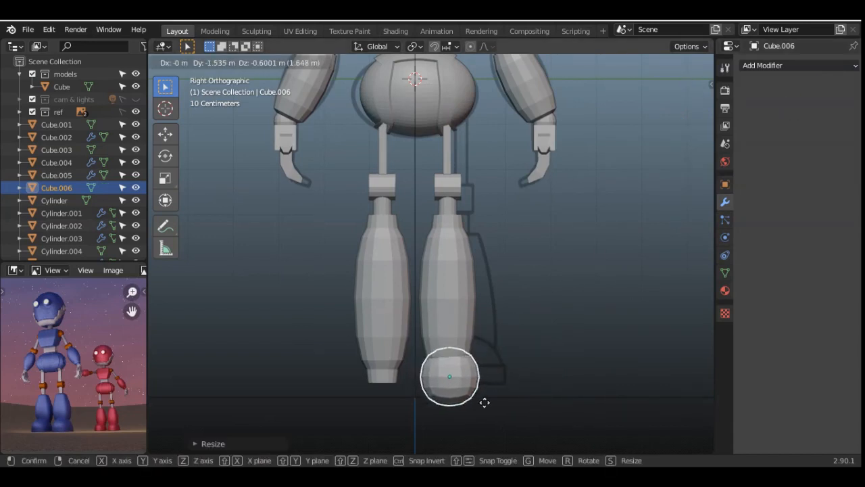
click(485, 402)
key(g)
click(487, 403)
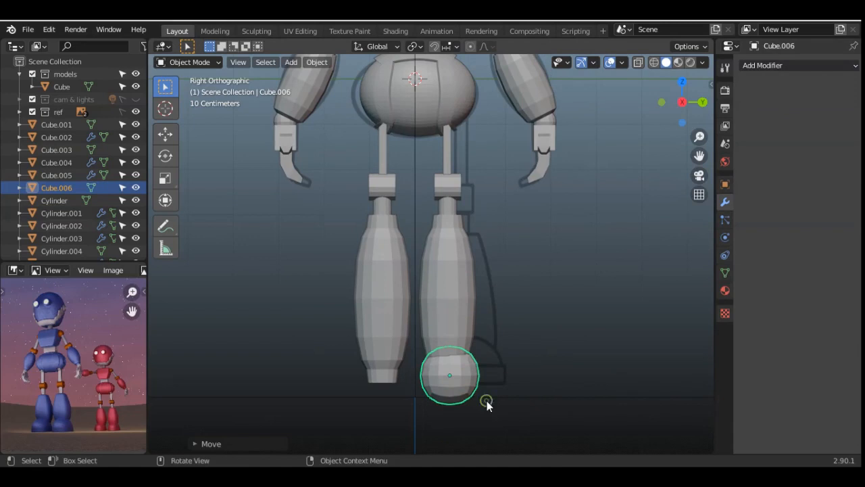
Step: Stretch the foot shape along X towards the reference foot's length and shift it about 0.22 m along X
click(702, 103)
scroll(523, 351, up, 5)
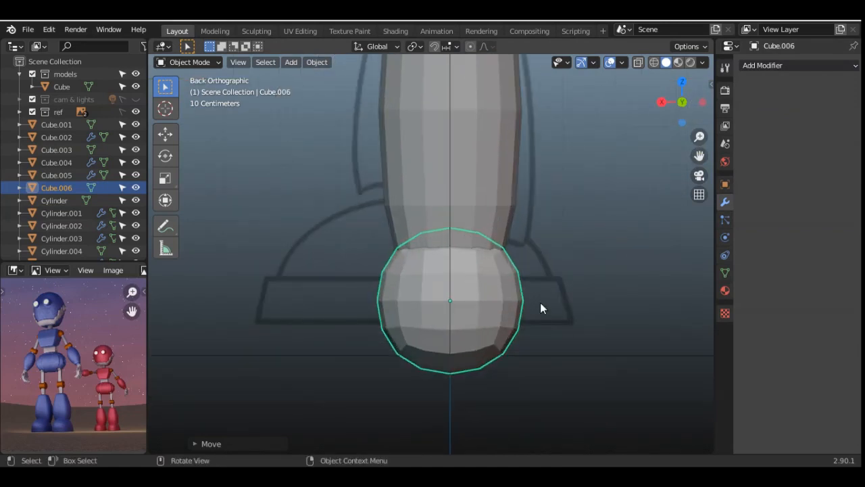
key(Tab)
key(Tab)
key(s)
key(x)
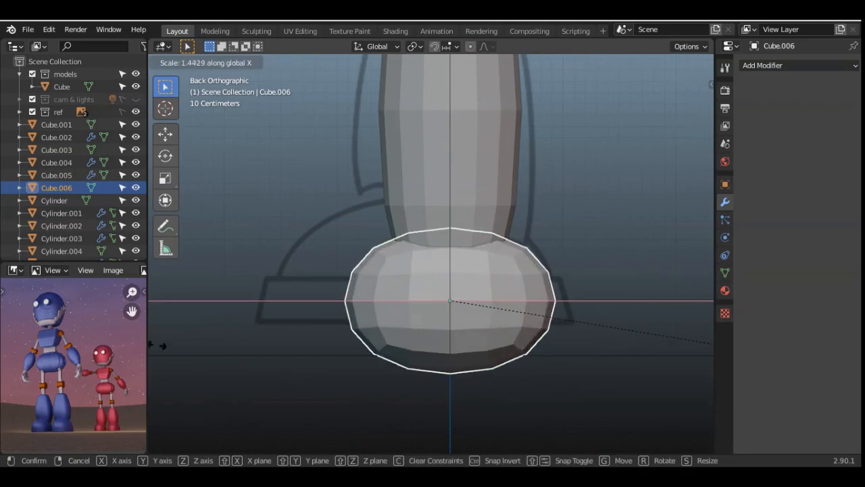
click(232, 349)
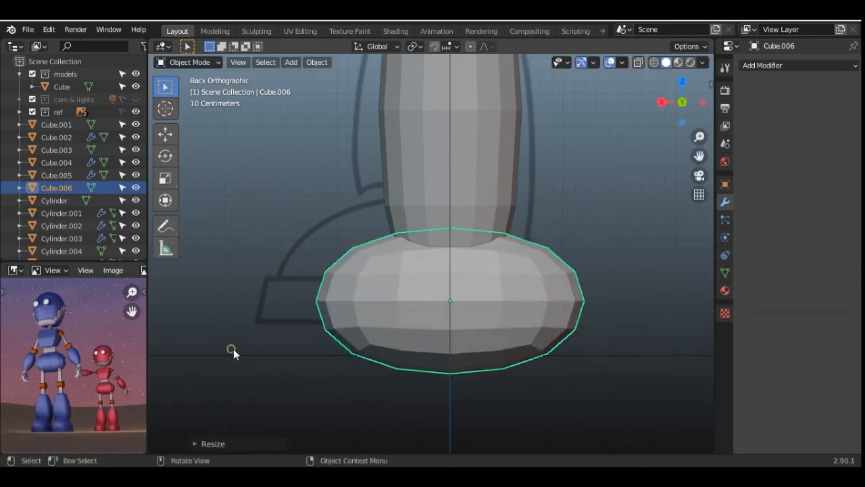
key(g)
key(x)
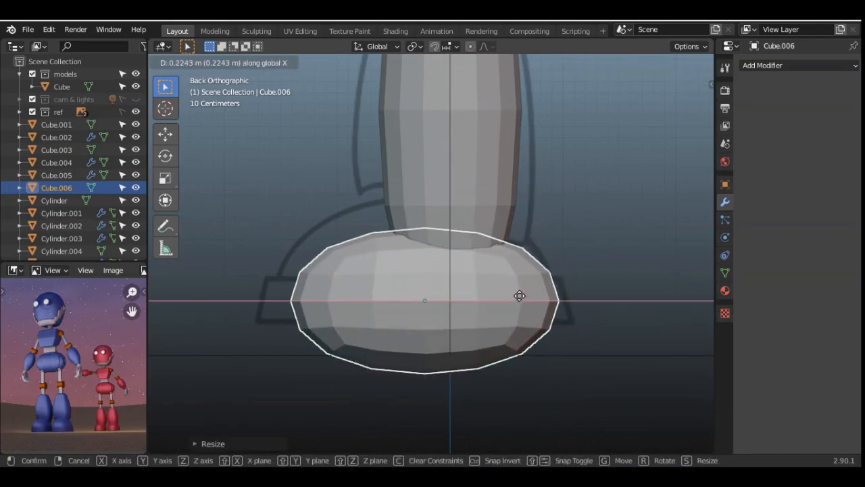
click(519, 295)
Step: Flatten the lower half of the foot mesh by scaling its faces to 0 along Z, using X-ray selection and no proportional editing
key(Tab)
click(255, 62)
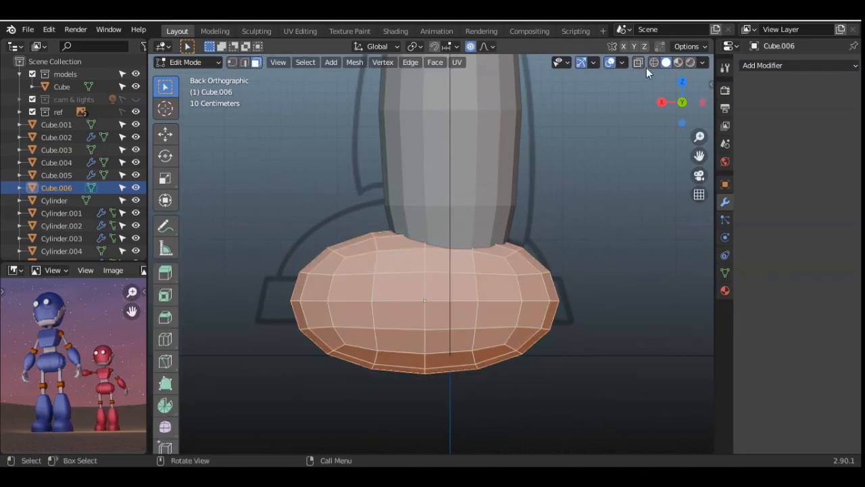
click(638, 62)
click(586, 361)
drag(273, 309, 595, 392)
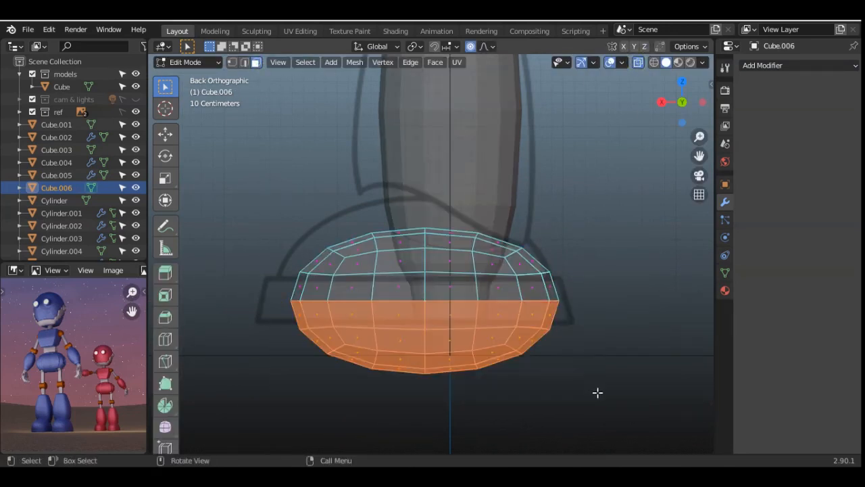
key(s)
key(z)
right_click(593, 388)
key(o)
key(s)
key(z)
key(0)
key(Return)
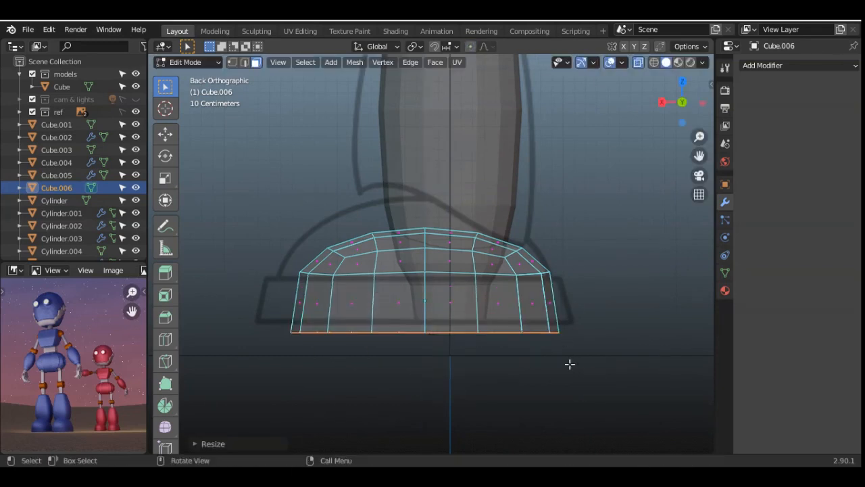
key(e)
right_click(557, 348)
key(g)
key(z)
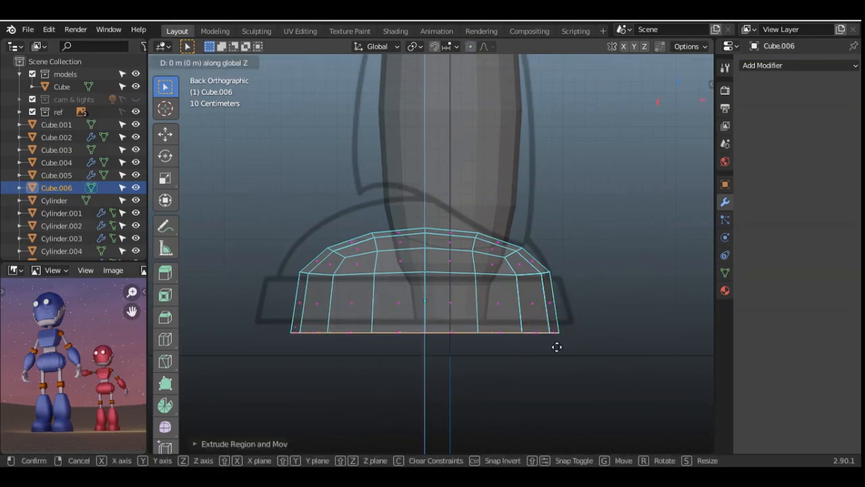
right_click(555, 328)
Step: Raise the foot's whole flat base about 0.18 m along Z and scale it down slightly
click(503, 338)
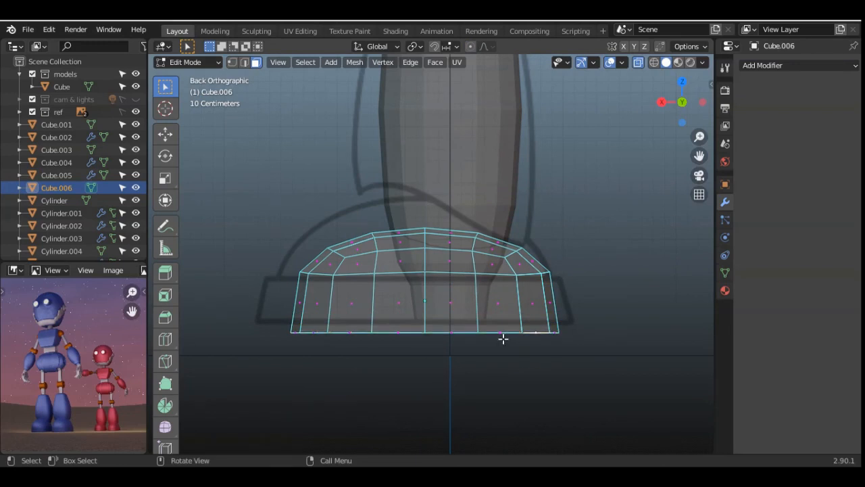
drag(265, 312, 610, 388)
key(g)
key(z)
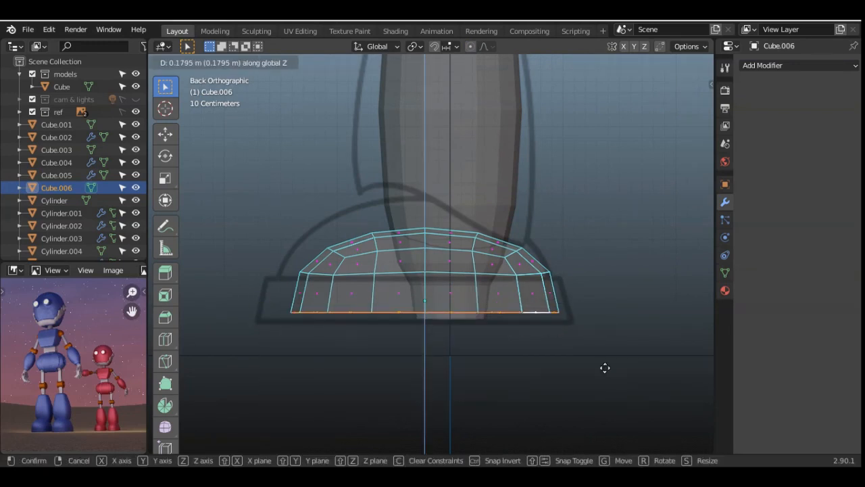
click(605, 366)
key(s)
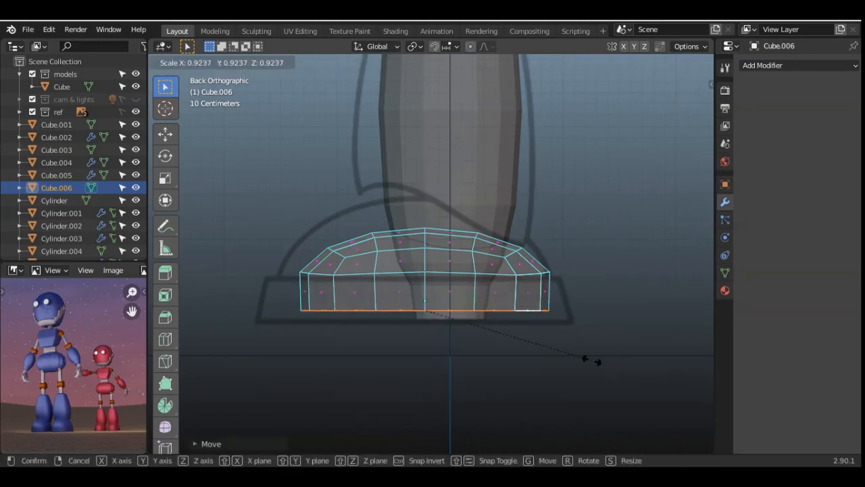
click(599, 361)
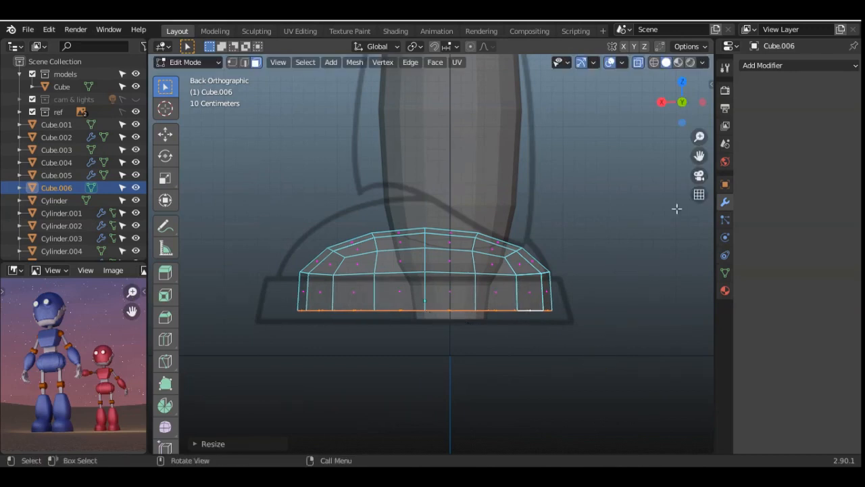
Step: Merge the foot's duplicate vertices by distance over the whole mesh and turn off X-ray
drag(681, 87, 685, 93)
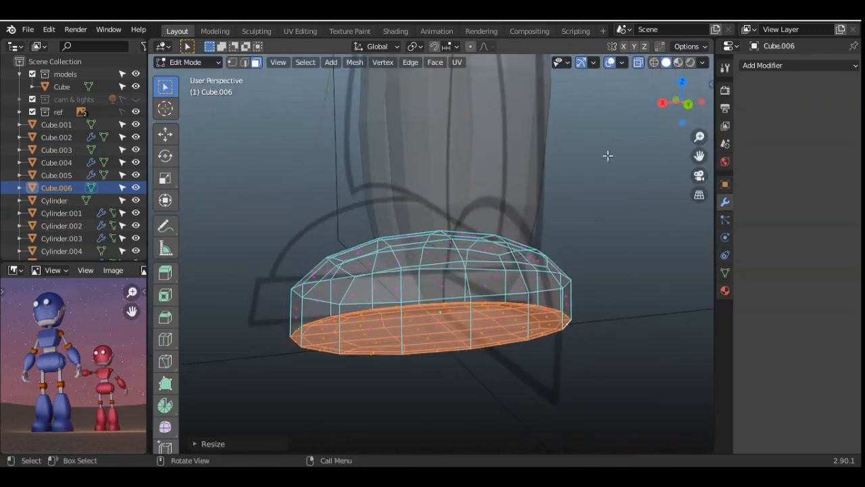
key(a)
key(m)
click(526, 313)
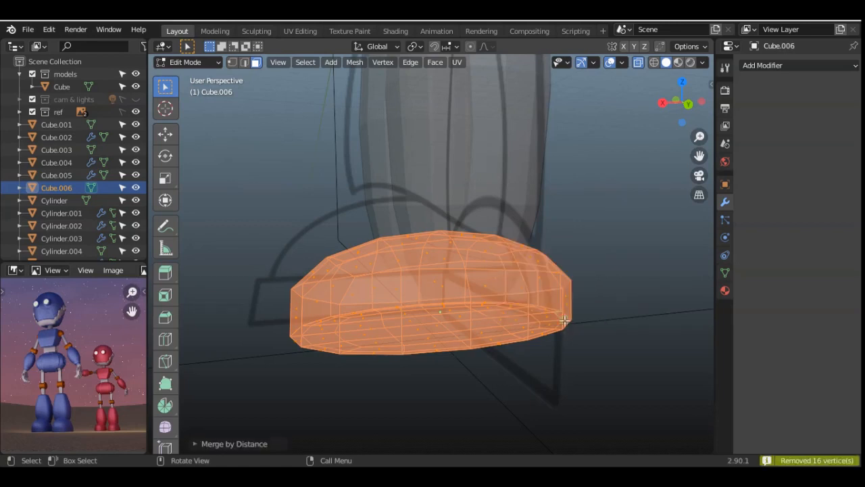
click(580, 380)
key(alt+z)
Step: Extrude the ring of faces around the foot's lower side and scale it outward with Z locked to form a sole rim
scroll(575, 365, down, 4)
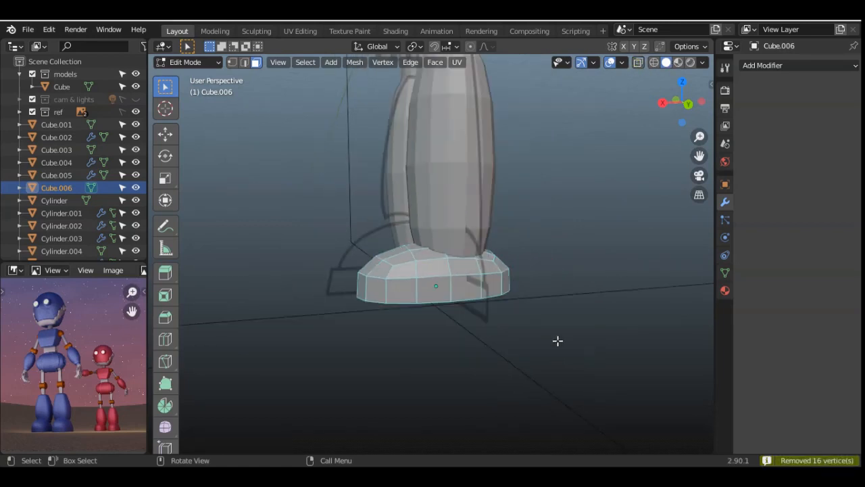
alt+click(409, 292)
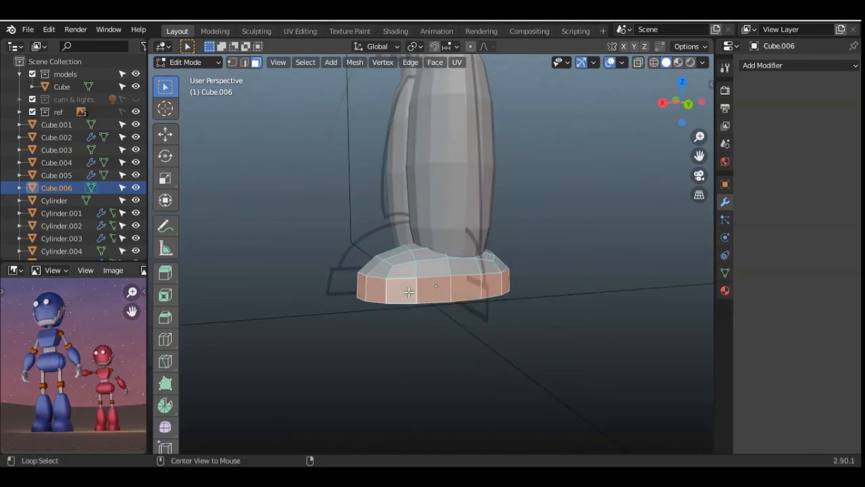
key(e)
right_click(517, 335)
key(s)
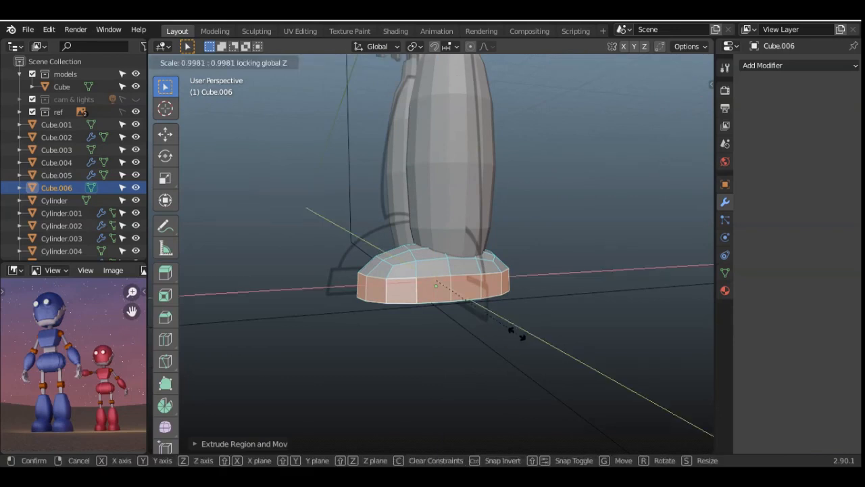
click(528, 333)
Step: Leave mesh editing and lower the foot along Z until its base sits just below the shin's end
click(662, 102)
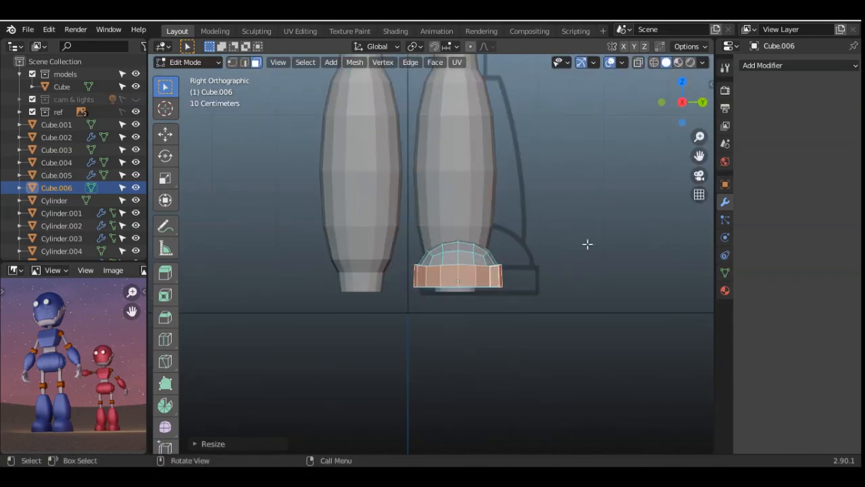
click(578, 261)
key(Tab)
click(564, 267)
scroll(542, 276, down, 1)
scroll(541, 275, up, 4)
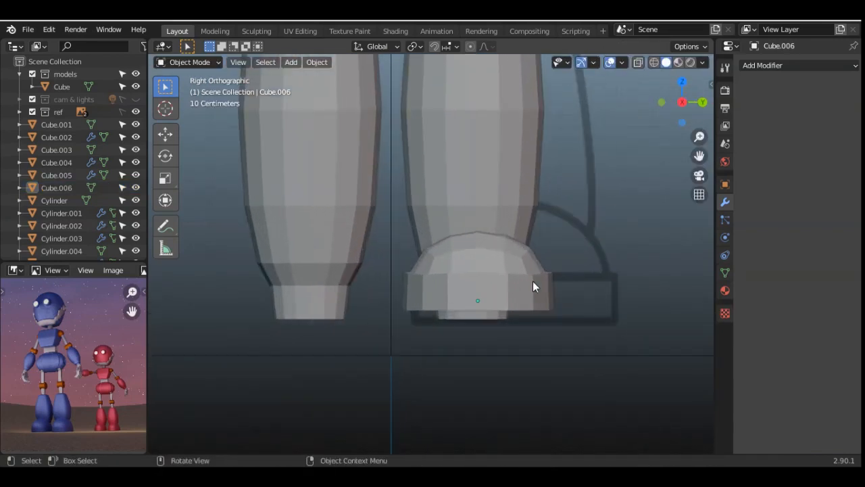
click(513, 287)
key(g)
key(z)
click(512, 306)
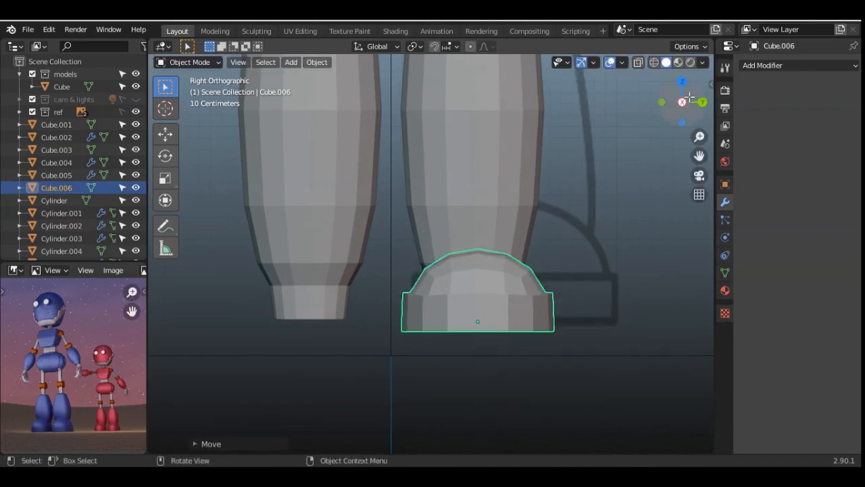
Step: Add a Mirror modifier to the foot on the Y axis, with the hips (Cube.003) as mirror object
drag(686, 100, 671, 116)
click(675, 104)
click(571, 236)
scroll(571, 236, down, 4)
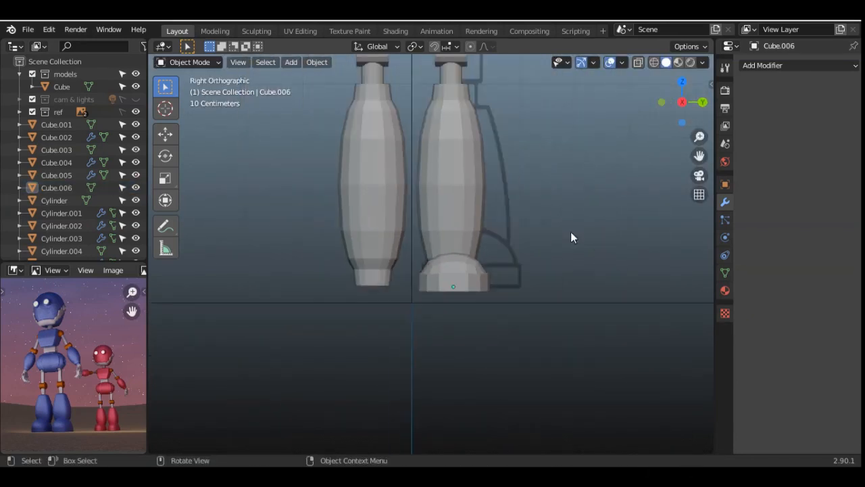
drag(700, 170, 700, 279)
click(453, 378)
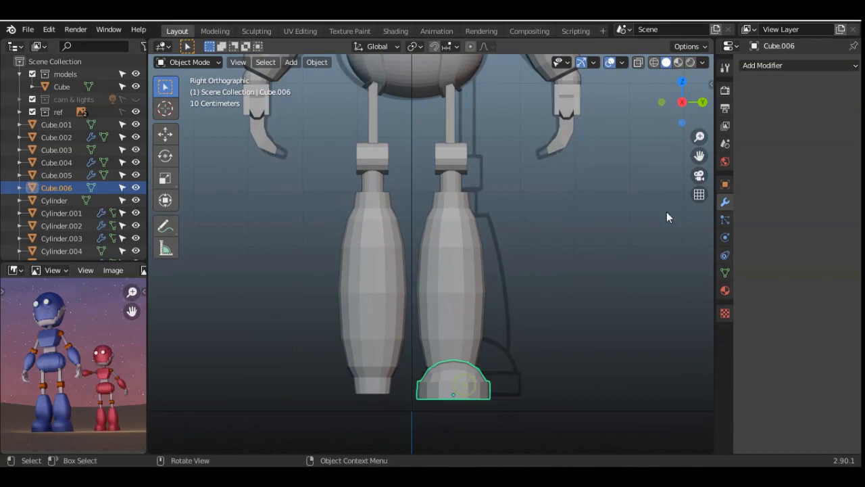
click(808, 66)
click(617, 190)
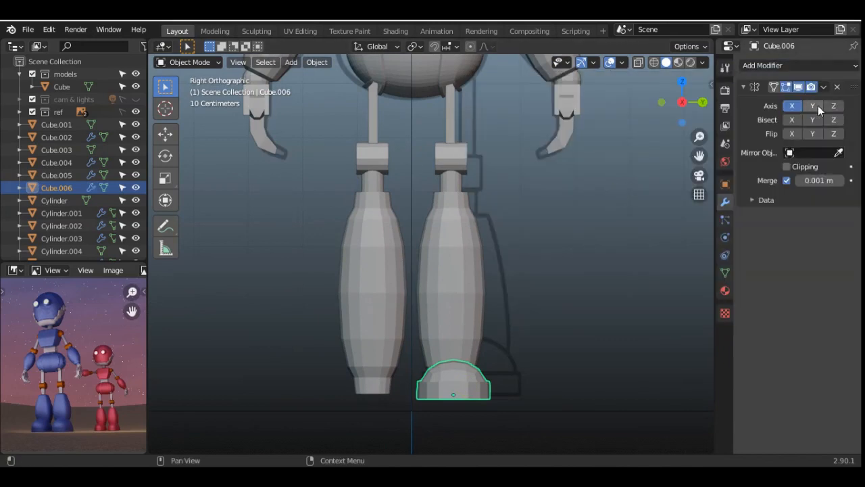
click(839, 153)
click(414, 72)
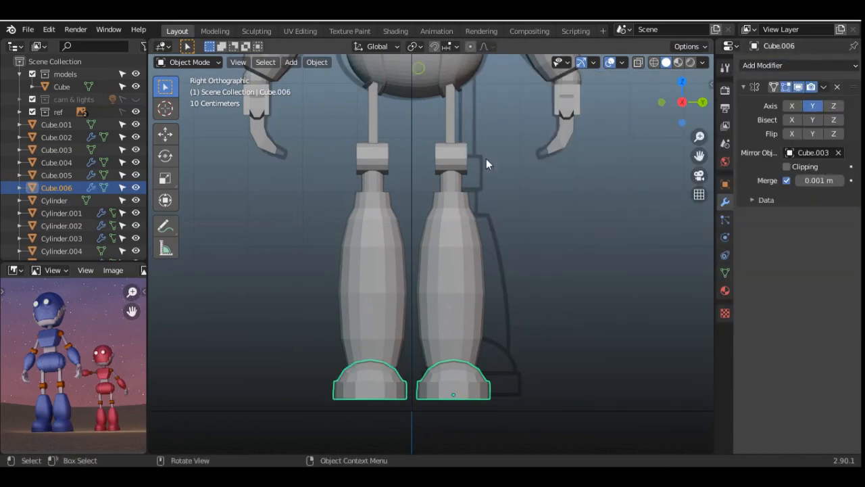
Step: Shade the mirrored shoulder balls (Cube.002) smooth
click(635, 357)
scroll(590, 227, down, 2)
scroll(590, 227, up, 2)
scroll(590, 227, down, 5)
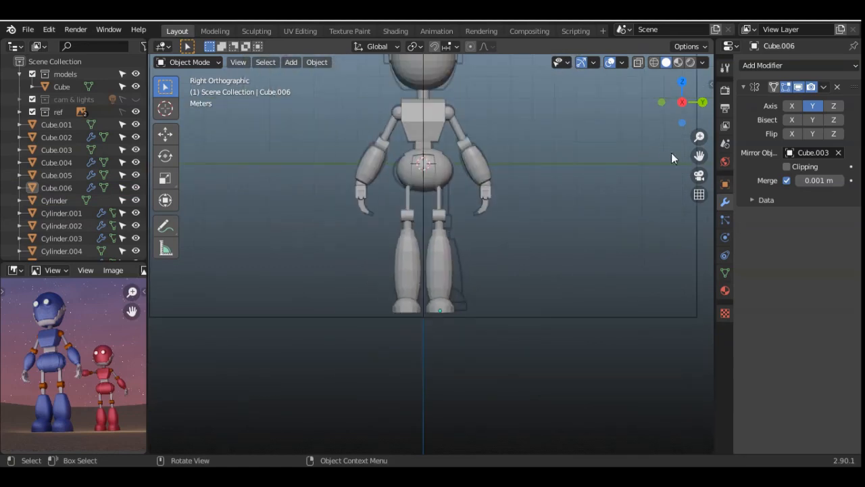
drag(700, 155, 700, 245)
scroll(563, 256, up, 5)
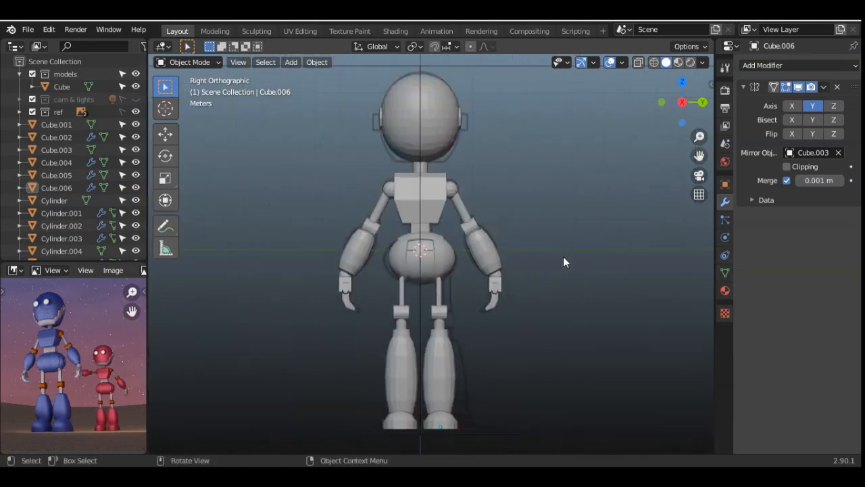
click(486, 114)
right_click(473, 125)
click(472, 125)
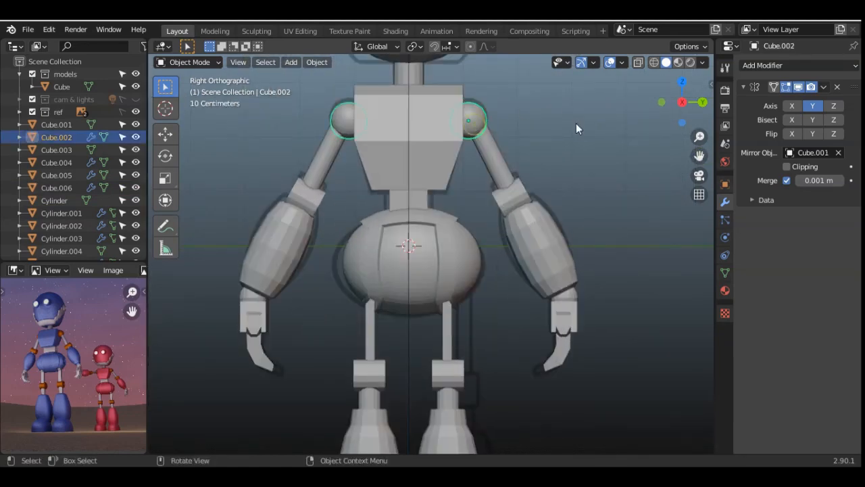
Step: Add loop cuts across the length of the upper arm cylinder (Cylinder.001)
click(576, 123)
click(502, 157)
key(Tab)
key(ctrl+r)
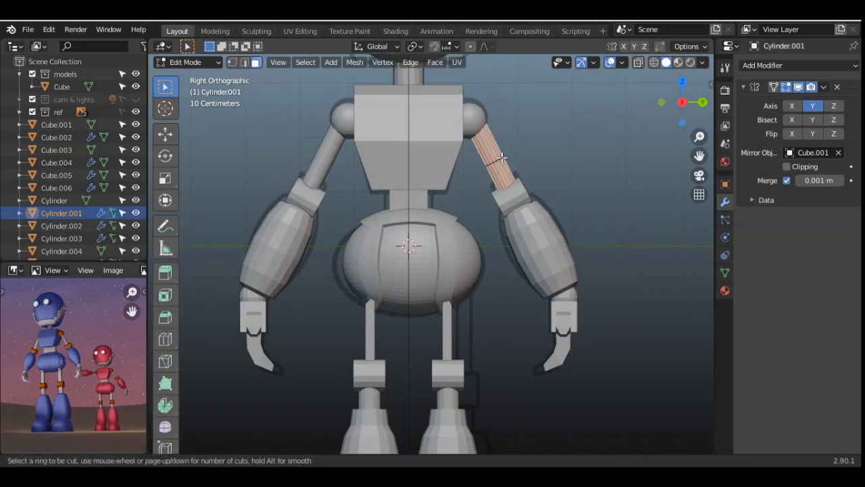
scroll(501, 157, up, 5)
click(502, 156)
key(Tab)
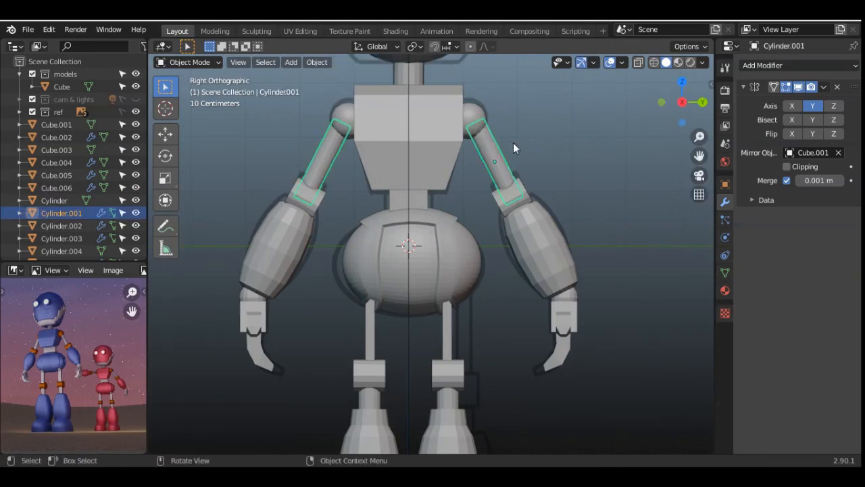
Step: Shade the upper arm cylinder smooth and open its Normals settings
right_click(492, 150)
click(492, 150)
click(726, 273)
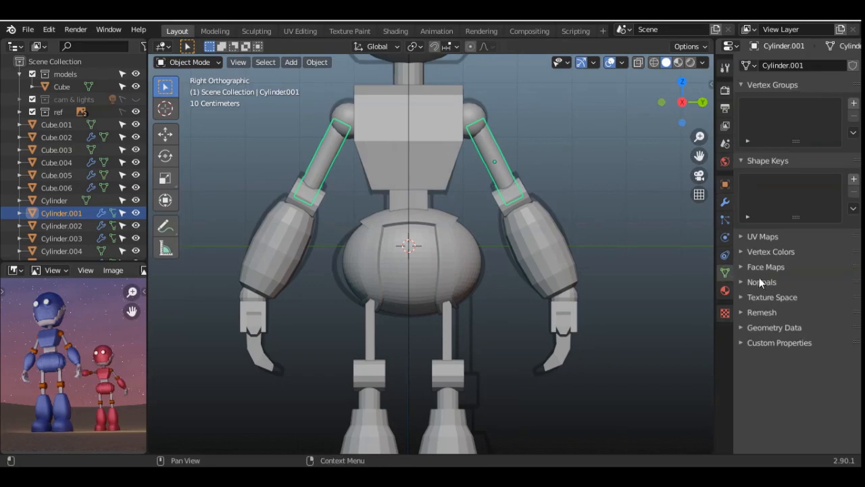
click(761, 281)
Step: Inset the outer end face of the elbow cylinder (Cylinder.003) and extrude it about 0.02 m inward to form a recess
click(529, 194)
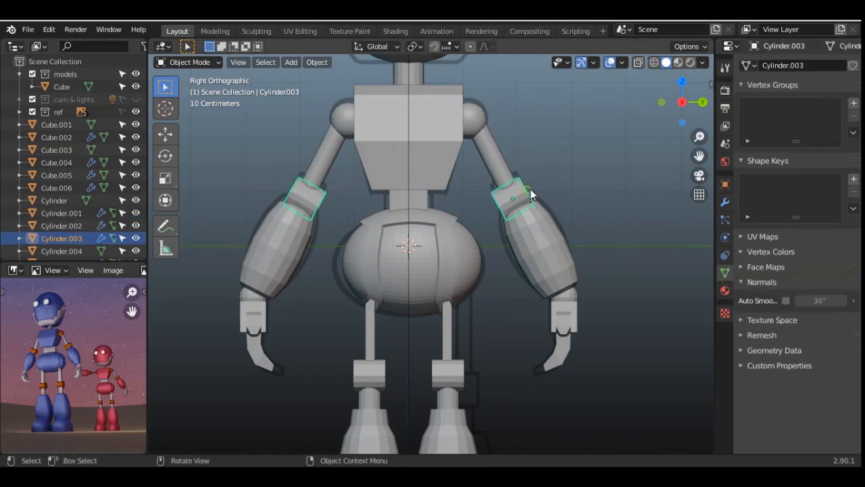
drag(676, 101, 608, 115)
scroll(528, 174, up, 5)
scroll(575, 157, down, 1)
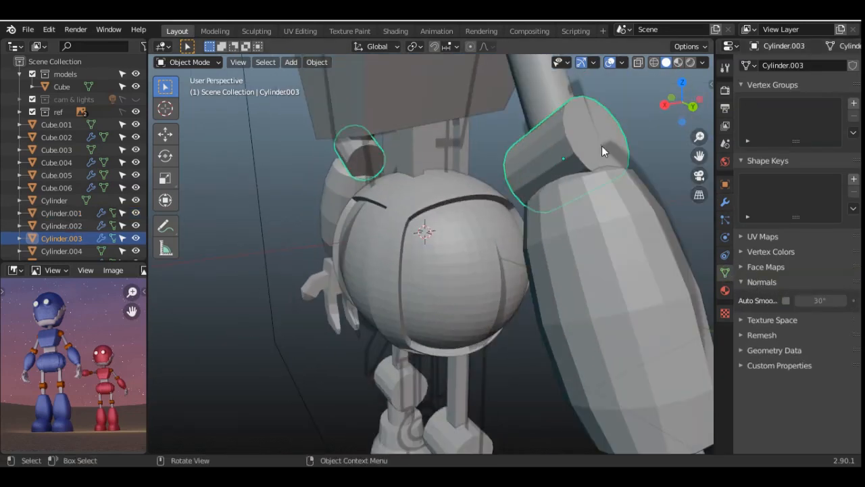
shift+middle_drag(590, 146, 508, 234)
key(Tab)
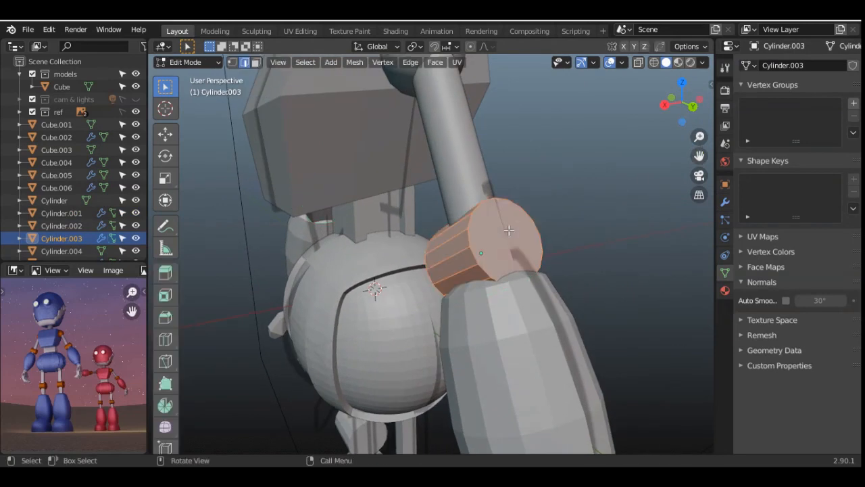
click(257, 62)
click(532, 260)
key(i)
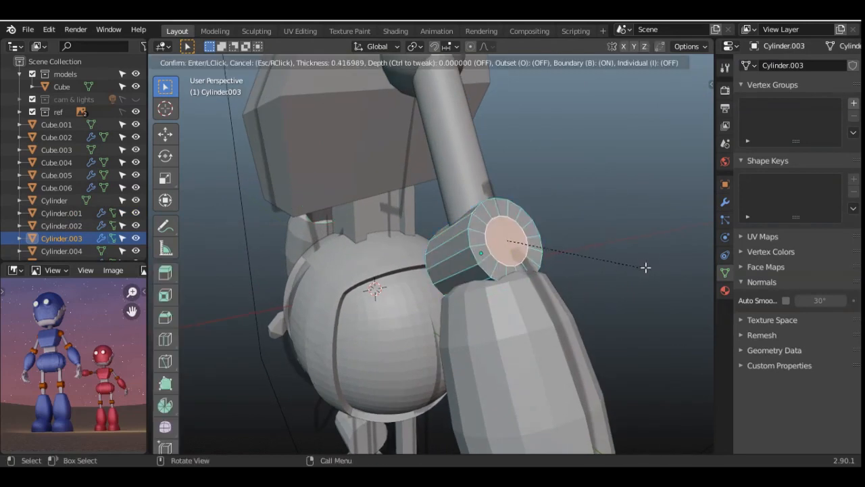
click(649, 269)
key(e)
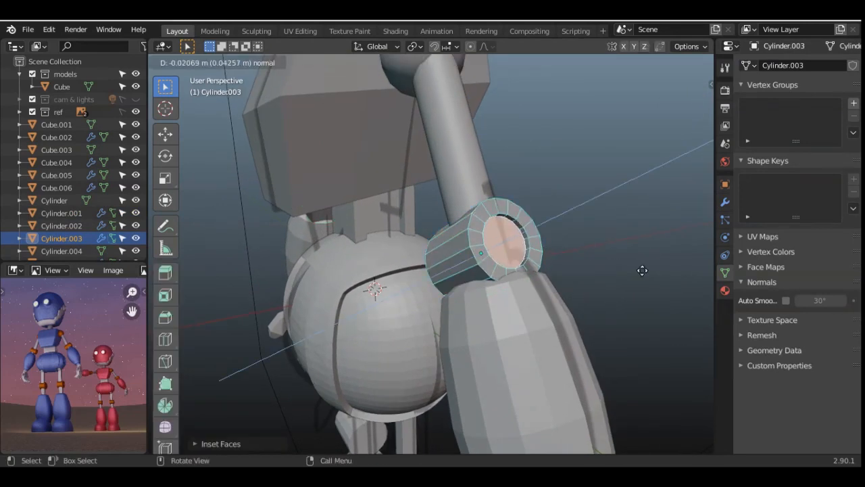
click(642, 271)
Step: Inset the elbow cylinder's inner end face and extrude it inward to form a matching recess
middle_drag(668, 108, 493, 251)
click(546, 235)
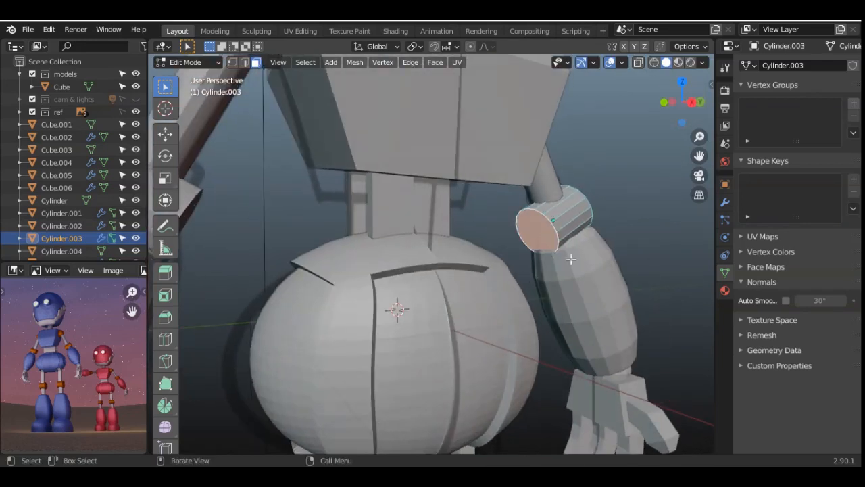
key(i)
click(578, 265)
key(e)
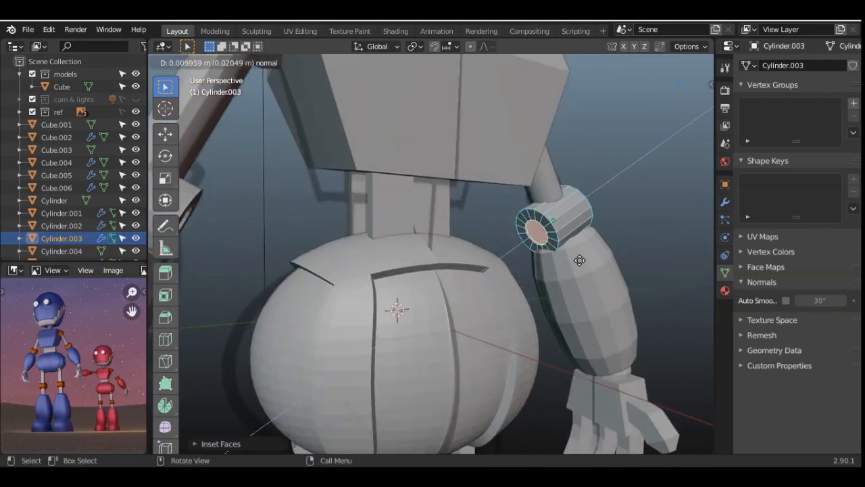
click(586, 259)
Step: Shade the elbow cylinder smooth and enable Auto Smooth at 30°
click(636, 195)
right_click(604, 230)
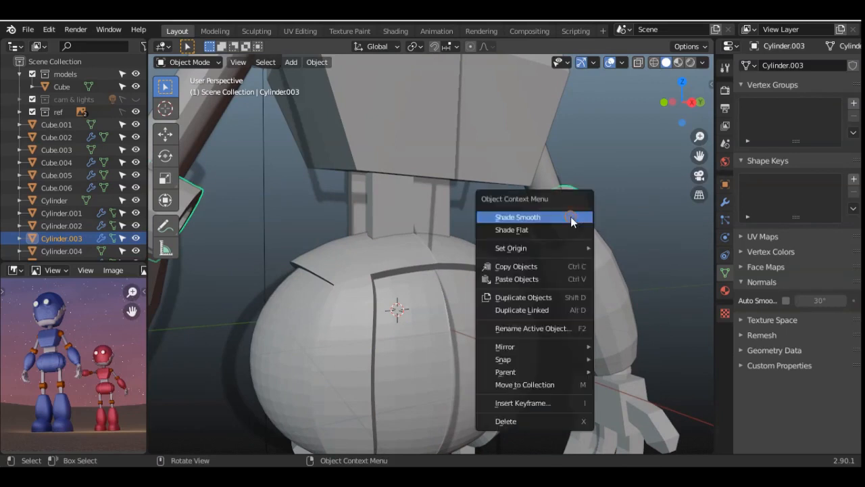
click(574, 220)
click(785, 300)
click(703, 263)
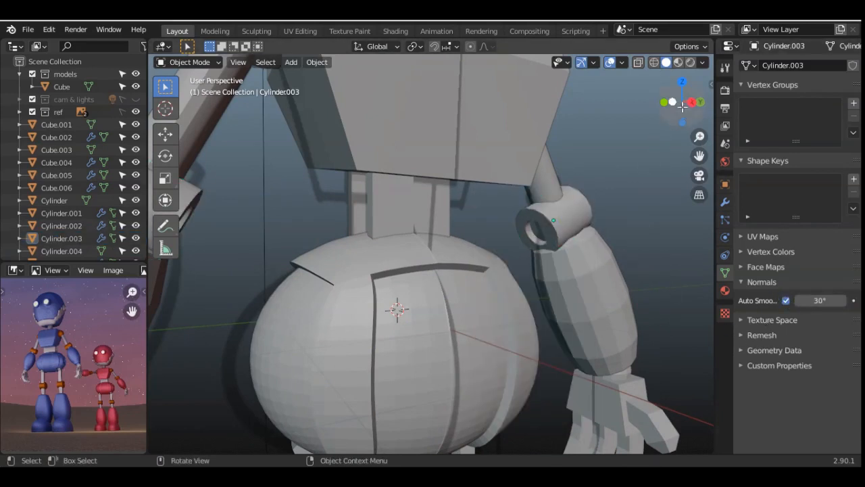
Step: Shade the mirrored forearms (Cylinder.002) smooth
drag(674, 101, 704, 107)
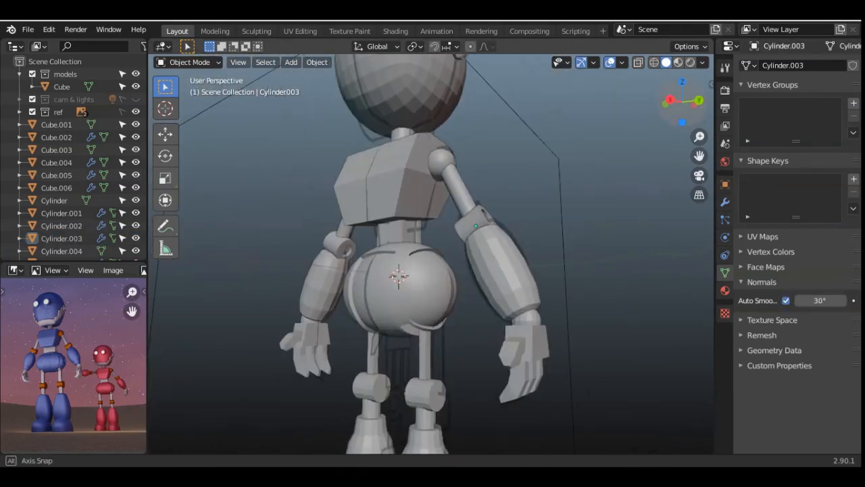
click(509, 294)
right_click(508, 274)
click(507, 253)
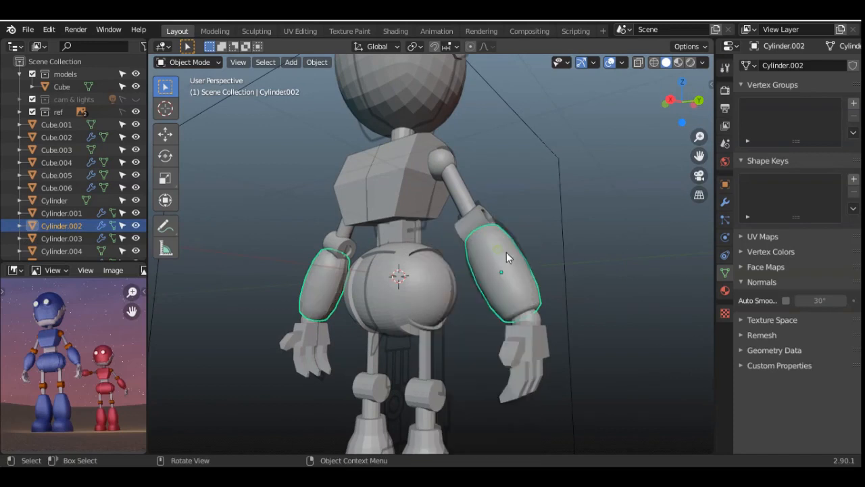
click(543, 277)
Step: Shade the mirrored hands (Cube.004) smooth with Auto Smooth enabled at 30°
click(530, 320)
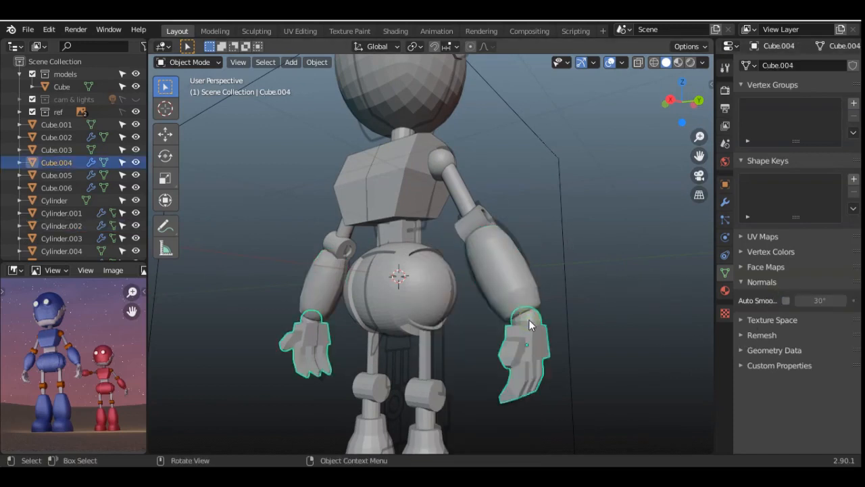
right_click(529, 320)
click(500, 248)
click(786, 300)
click(575, 243)
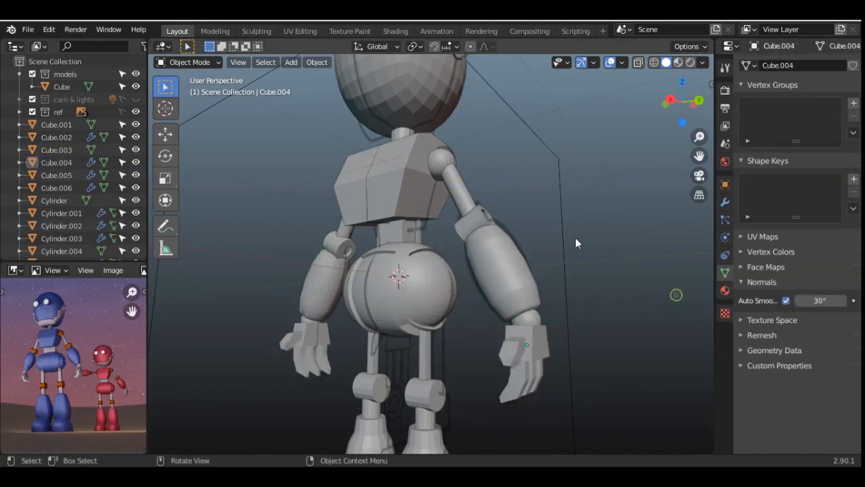
Step: Isolate the hips (Cube.003) in local view and look at them from the back orthographic view
click(673, 101)
scroll(385, 280, up, 3)
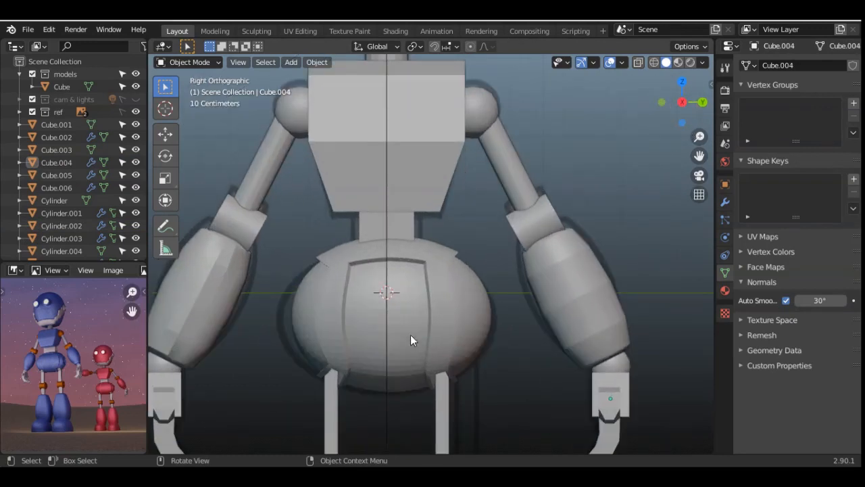
click(443, 324)
drag(687, 102, 637, 102)
key(Tab)
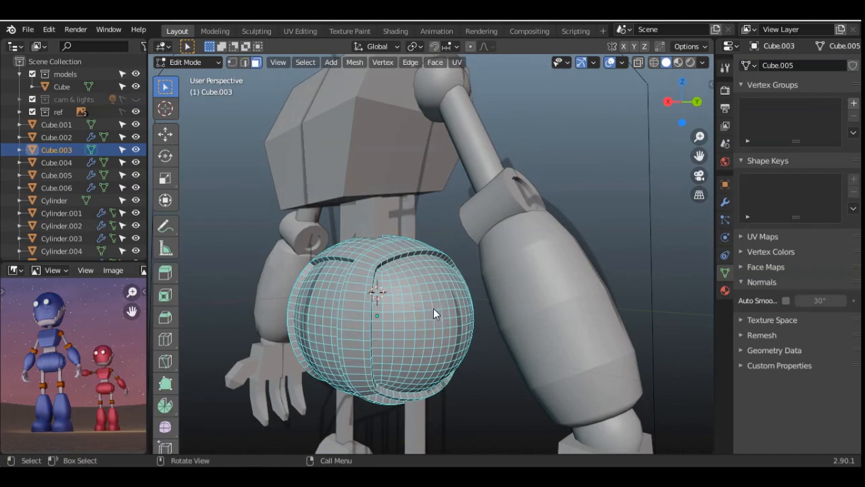
key(Tab)
key(KP_Divide)
drag(695, 112, 663, 102)
click(662, 103)
Step: With X-ray on, select a central square block of faces through both sides of the hips and round it with LoopTools Circle
scroll(446, 248, up, 3)
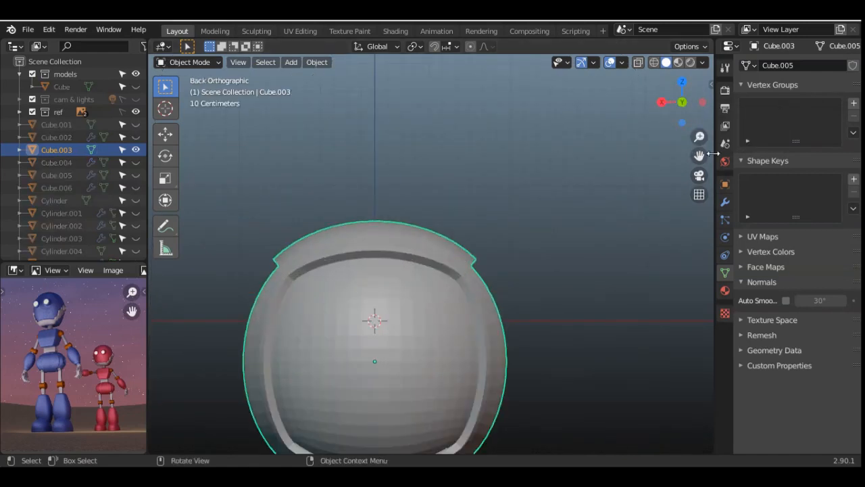
drag(699, 156, 742, 102)
click(634, 61)
click(604, 236)
click(438, 280)
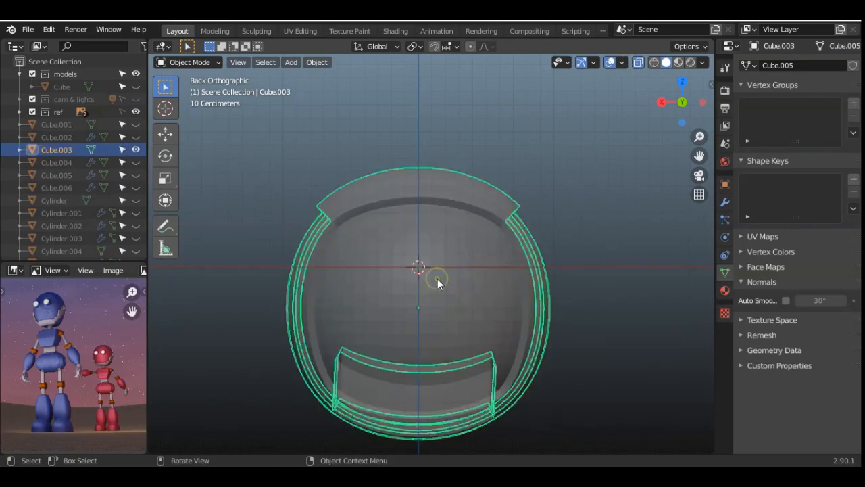
key(Tab)
drag(383, 266, 467, 341)
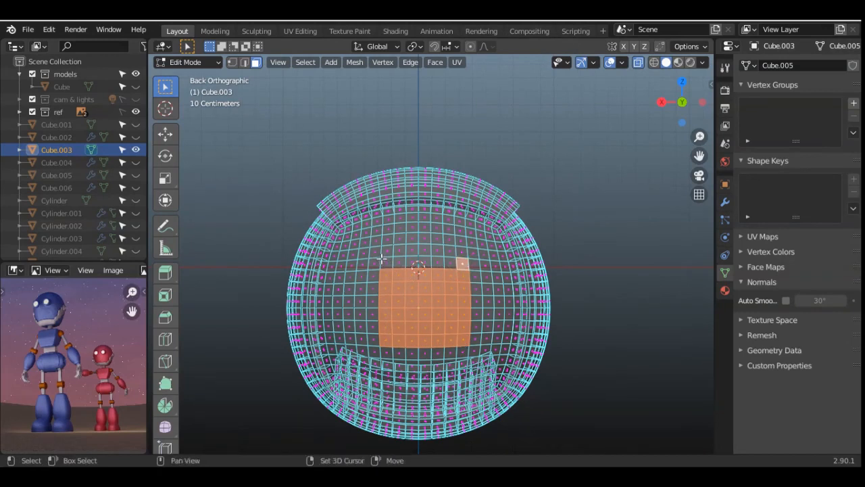
drag(467, 334, 466, 343)
right_click(404, 192)
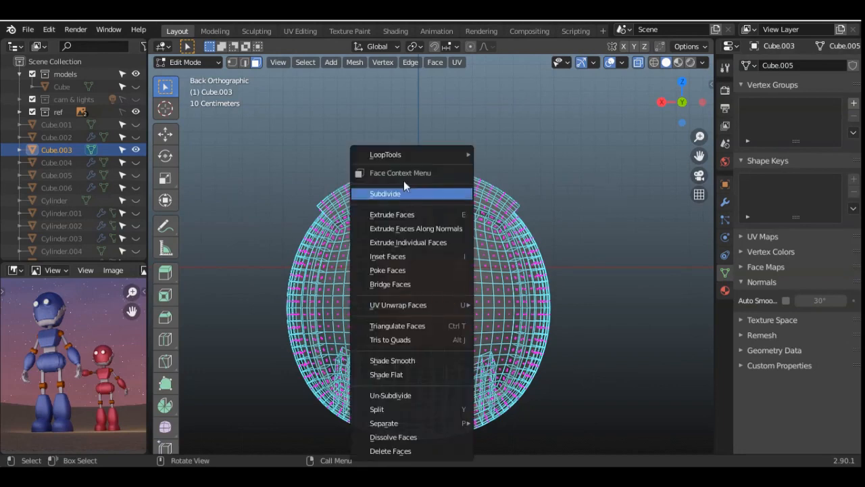
mouse_move(430, 154)
click(506, 166)
Step: Turn off X-ray and extrude the circular side faces of the hips slightly inward along their normals
middle_drag(584, 305, 585, 239)
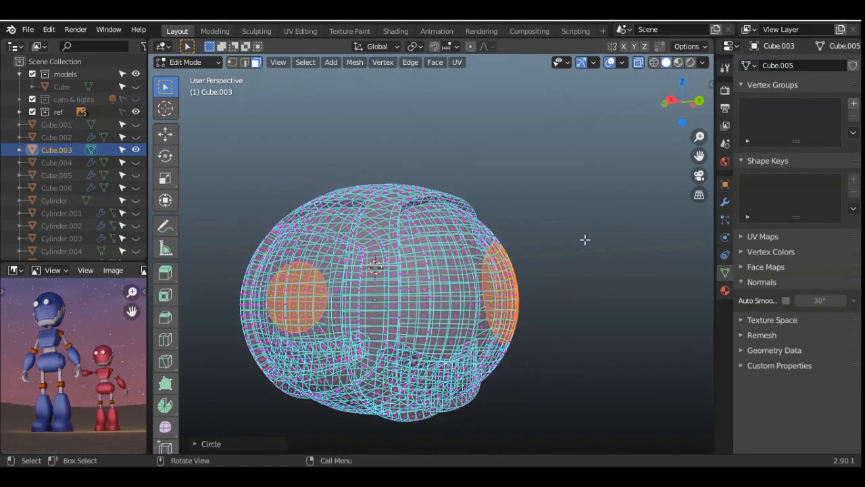
click(637, 62)
key(alt+e)
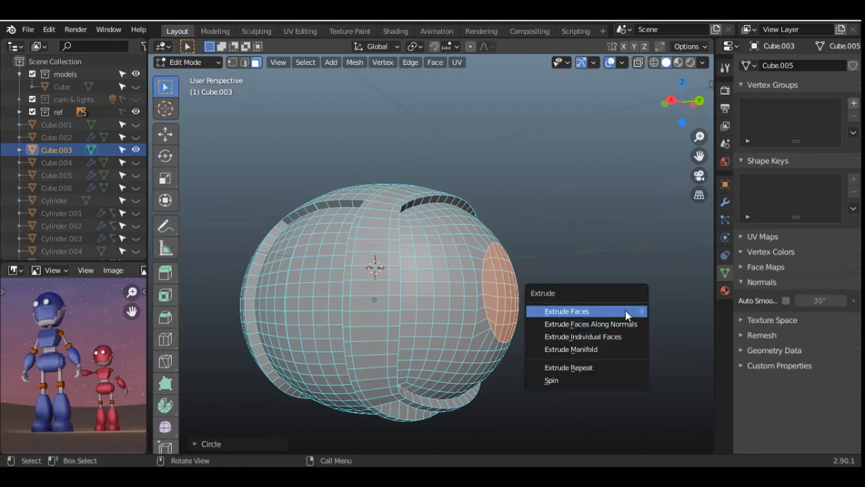
click(632, 324)
click(613, 322)
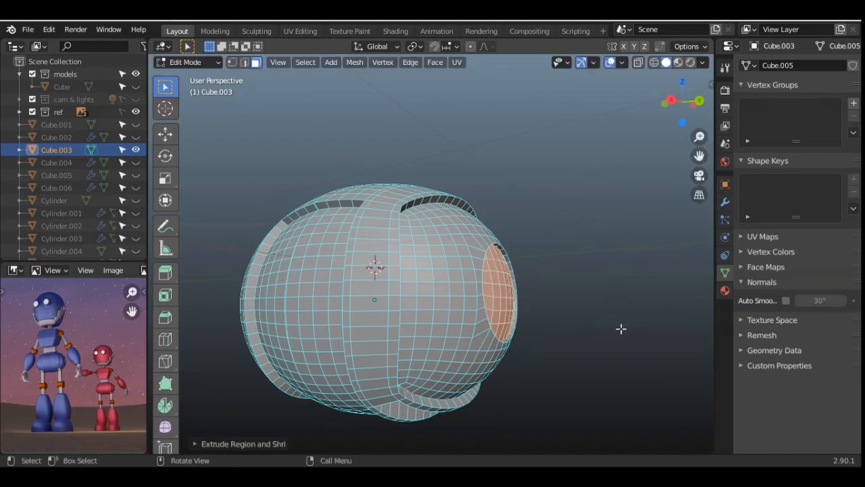
Step: Finish editing the hips and leave local view to show the whole robot from the right orthographic view
click(670, 101)
key(Tab)
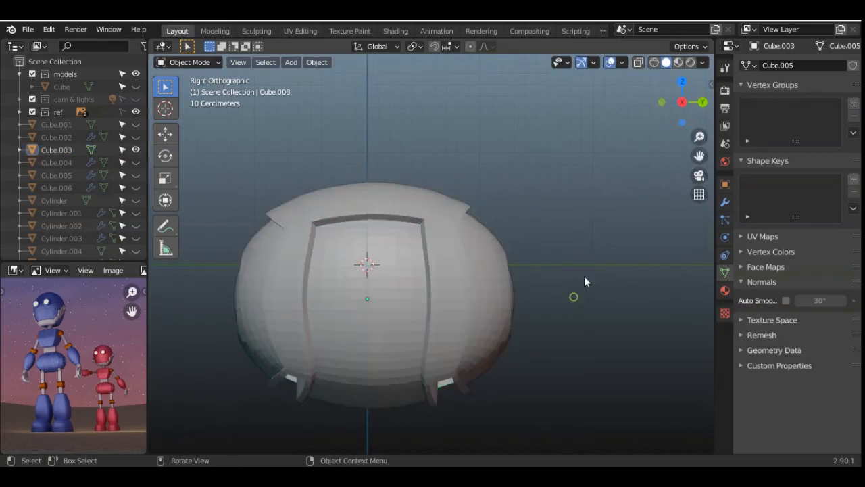
middle_drag(584, 276, 599, 274)
mouse_move(679, 103)
mouse_down()
mouse_move(737, 108)
mouse_move(680, 103)
mouse_up()
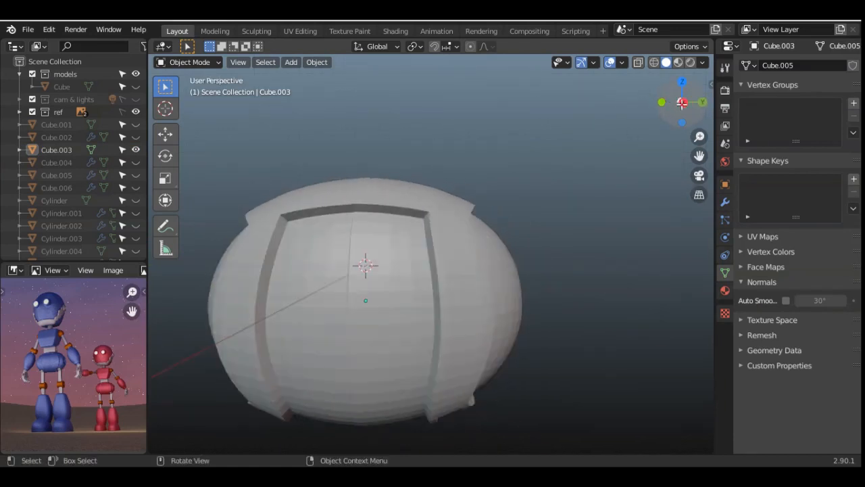
click(680, 103)
key(KP_Divide)
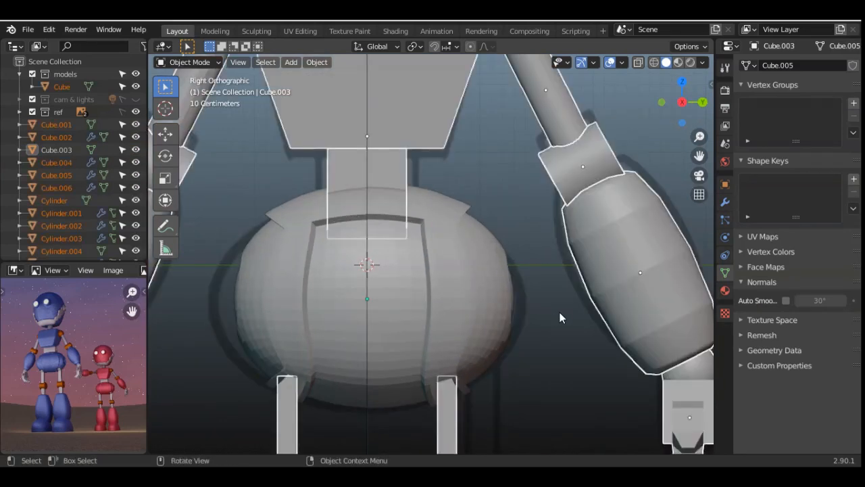
Step: Shade the mirrored knee cylinders (Cylinder.005) smooth and enable Auto Smooth at 30°
scroll(561, 309, down, 2)
drag(674, 109, 668, 103)
scroll(396, 355, up, 3)
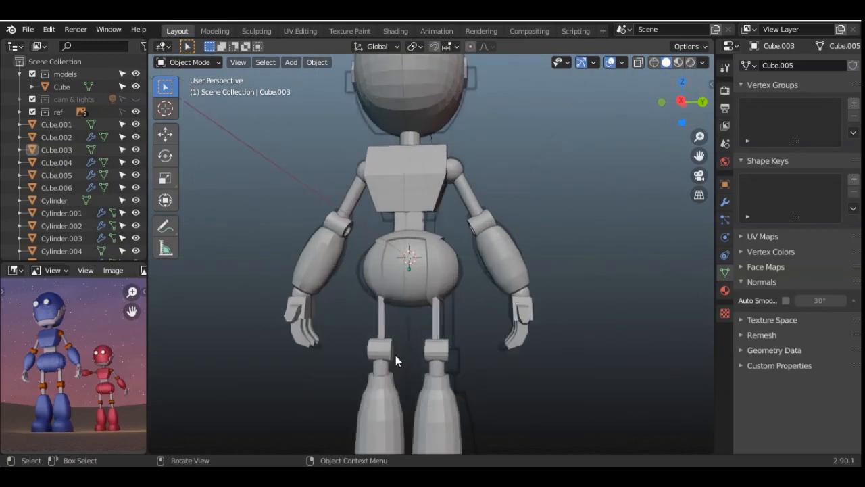
click(431, 393)
right_click(431, 392)
click(378, 251)
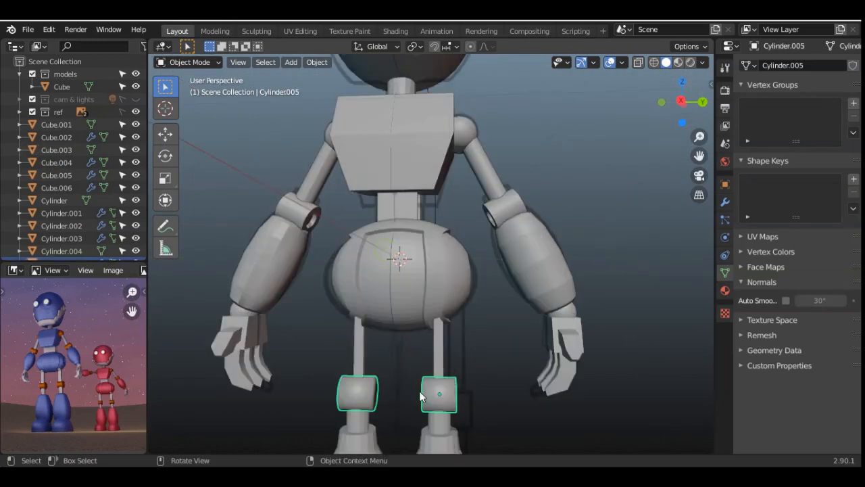
click(785, 301)
Step: Shade the hips (Cube.003) smooth and enable Auto Smooth at 30°
click(439, 297)
right_click(439, 297)
click(379, 255)
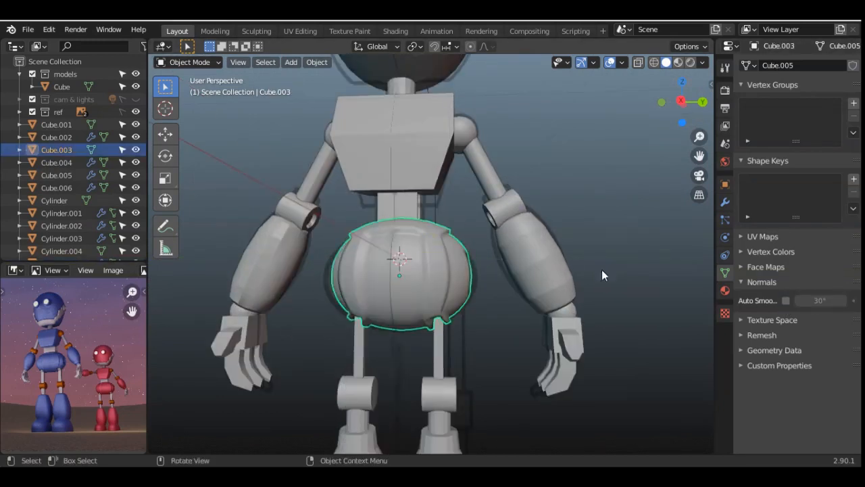
click(786, 300)
click(653, 302)
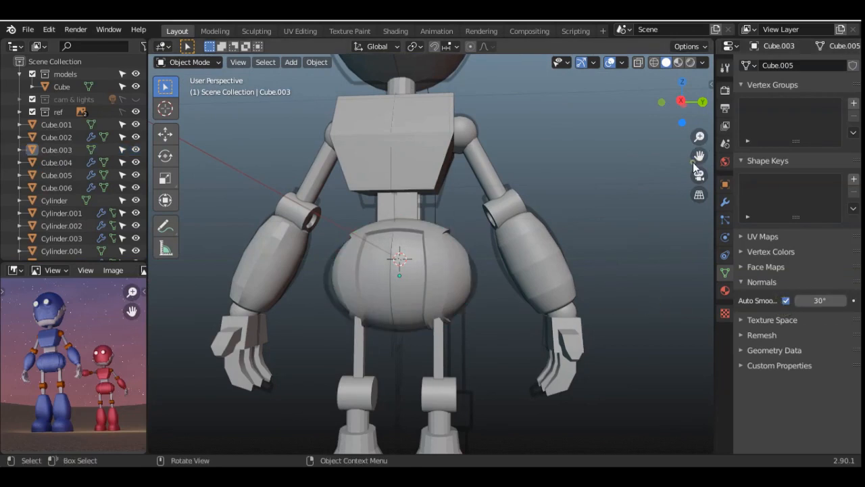
Step: Shade the mirrored lower legs (Cylinder.006) smooth and enable Auto Smooth at 30°
drag(696, 154, 693, 27)
click(508, 335)
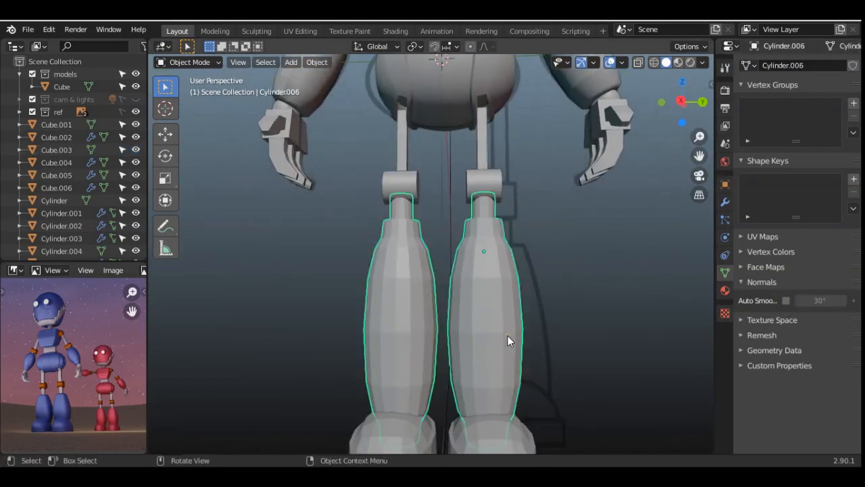
right_click(508, 335)
click(452, 247)
click(786, 300)
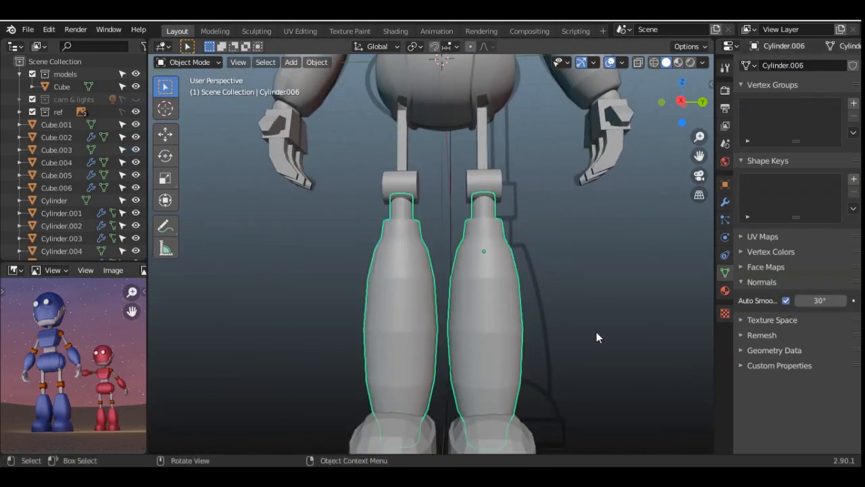
click(597, 331)
Step: Shade the mirrored feet (Cube.006) smooth with Auto Smooth enabled at 30°
scroll(451, 365, down, 3)
click(453, 361)
right_click(467, 358)
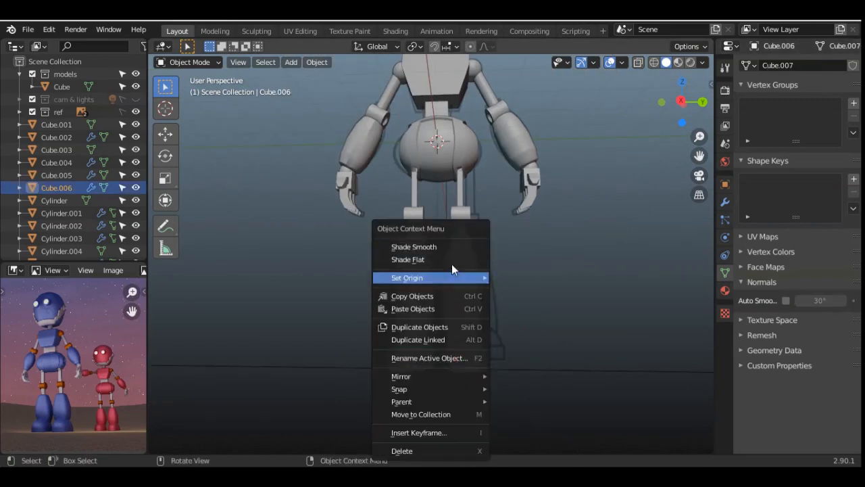
click(450, 247)
click(786, 300)
click(601, 330)
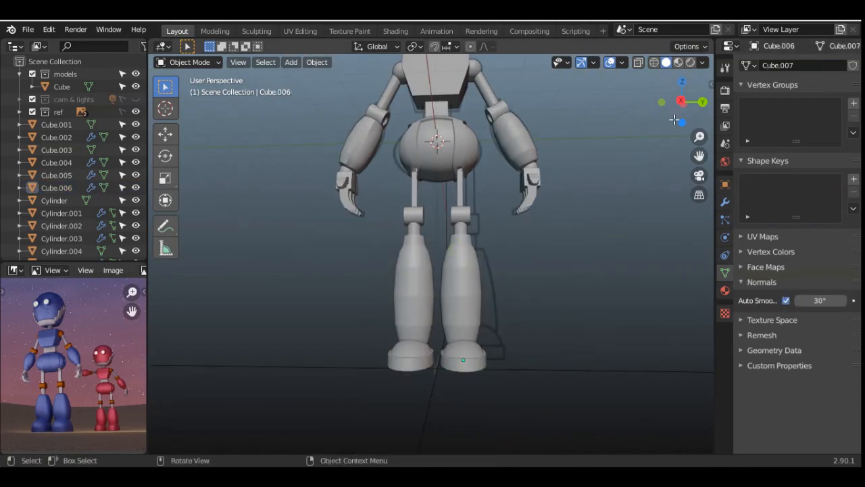
Step: Select two symmetric 2×2 face patches on the front of the head as eyes and round them with LoopTools Circle
drag(699, 156, 696, 282)
drag(683, 100, 662, 96)
click(679, 99)
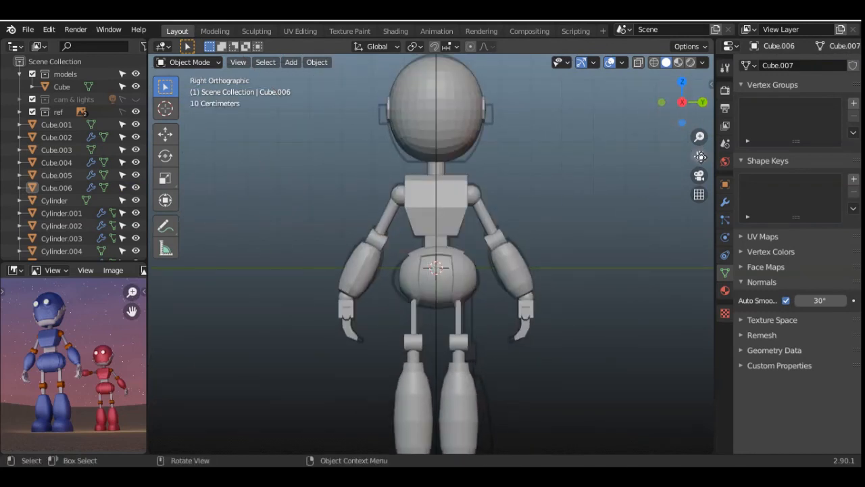
drag(700, 156, 715, 295)
scroll(525, 174, up, 5)
click(496, 179)
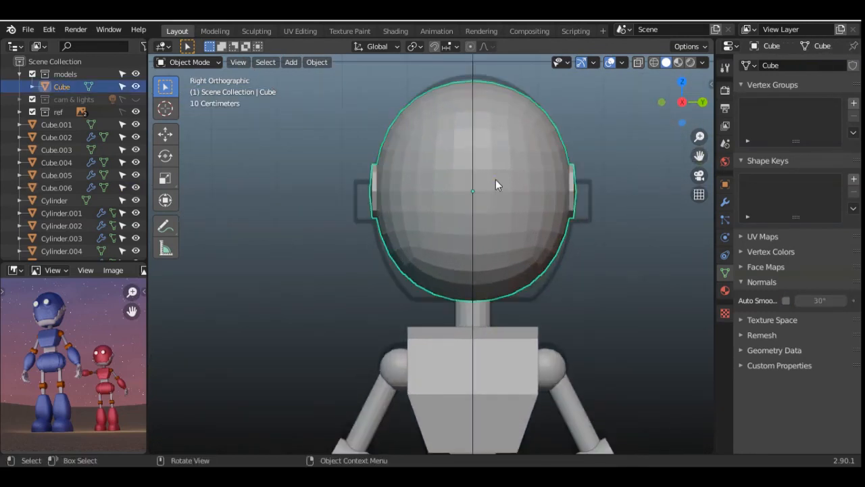
key(Tab)
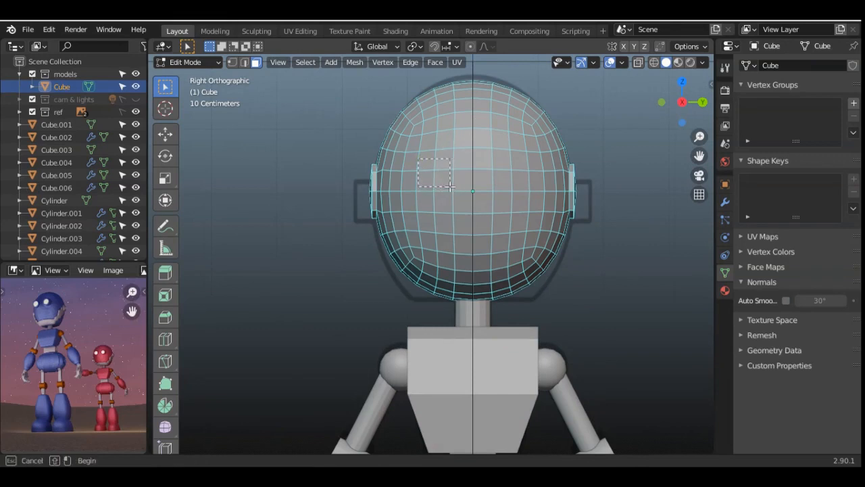
drag(450, 187, 451, 189)
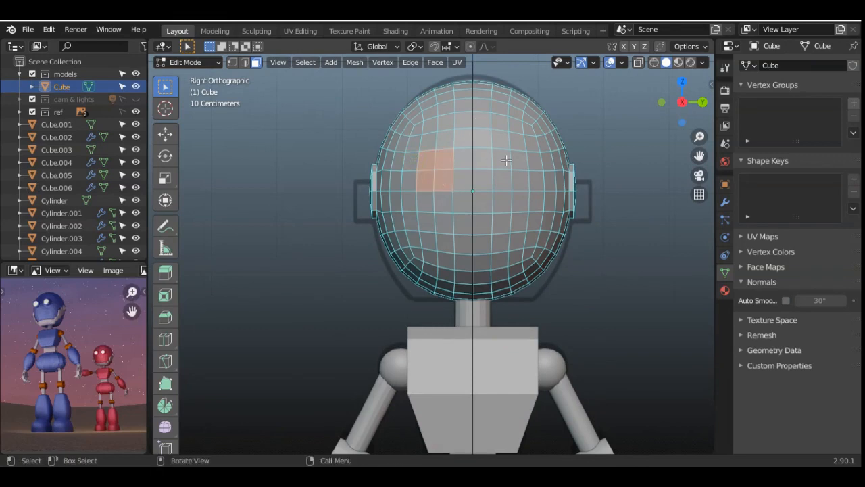
drag(525, 181, 525, 187)
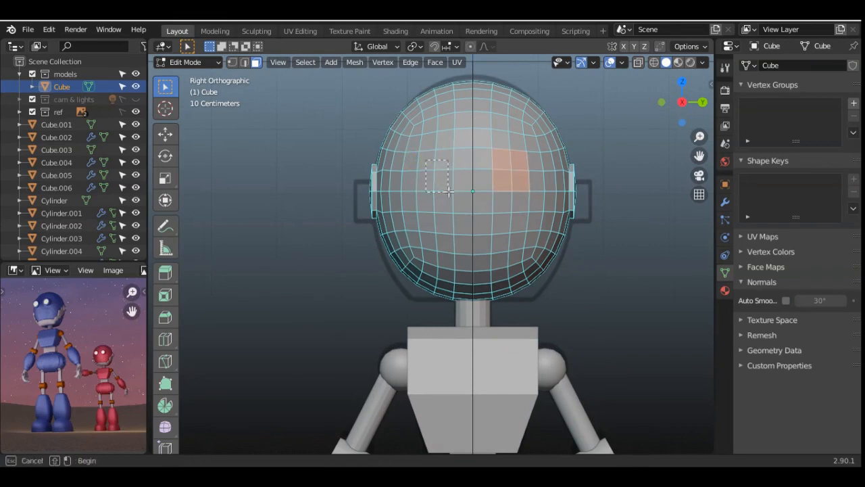
drag(449, 192, 449, 192)
right_click(443, 162)
click(505, 165)
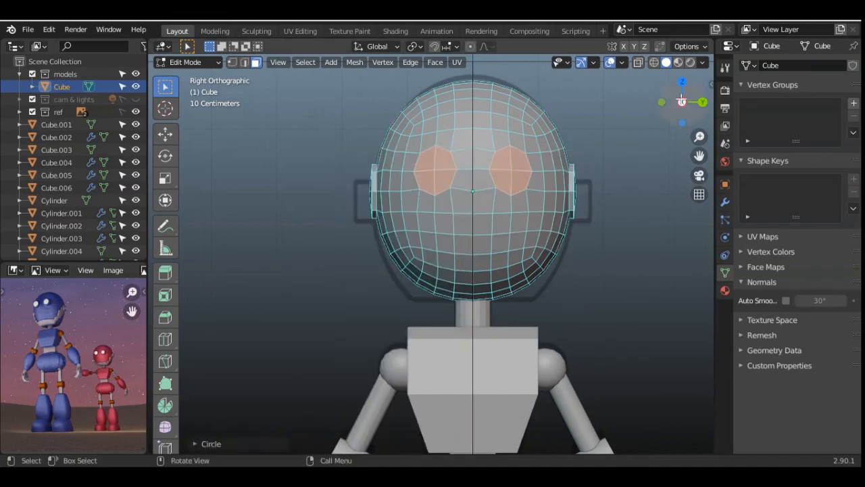
Step: Extrude both circular eye patches outward from the front of the head
drag(682, 100, 717, 116)
key(e)
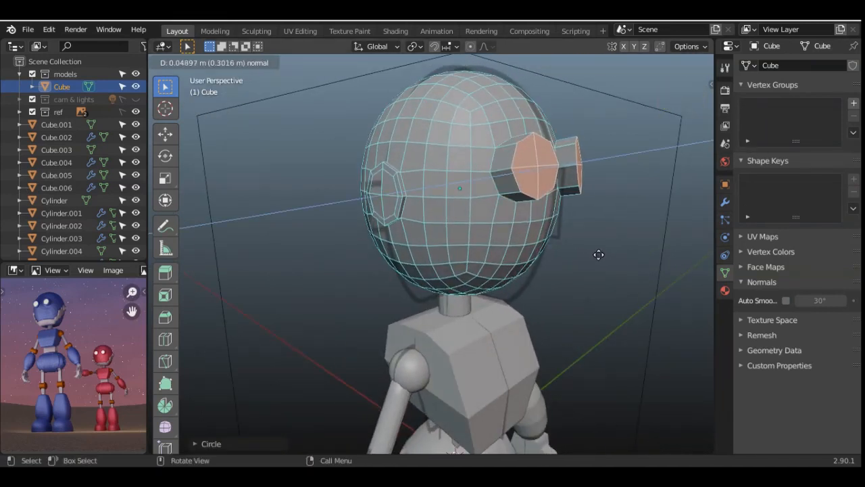
click(590, 254)
Step: Inset the extruded eye faces by about 0.03 and extrude the inner faces back inward to form recessed sockets
key(i)
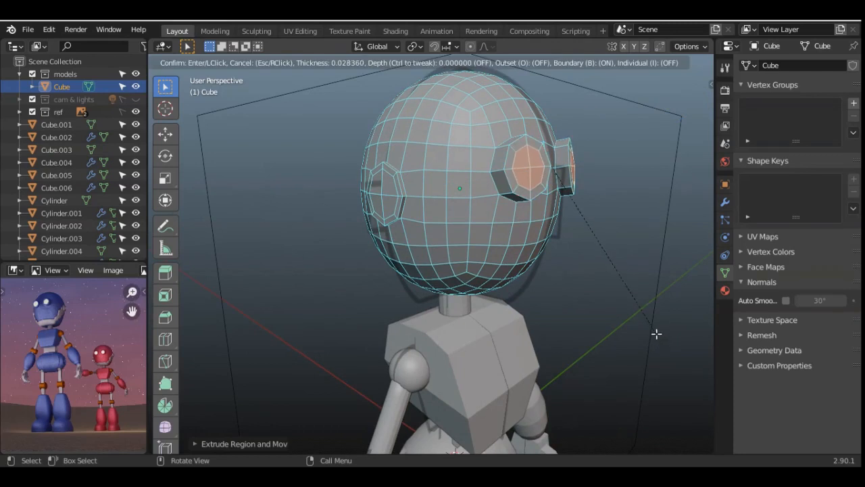
click(662, 332)
key(e)
click(657, 331)
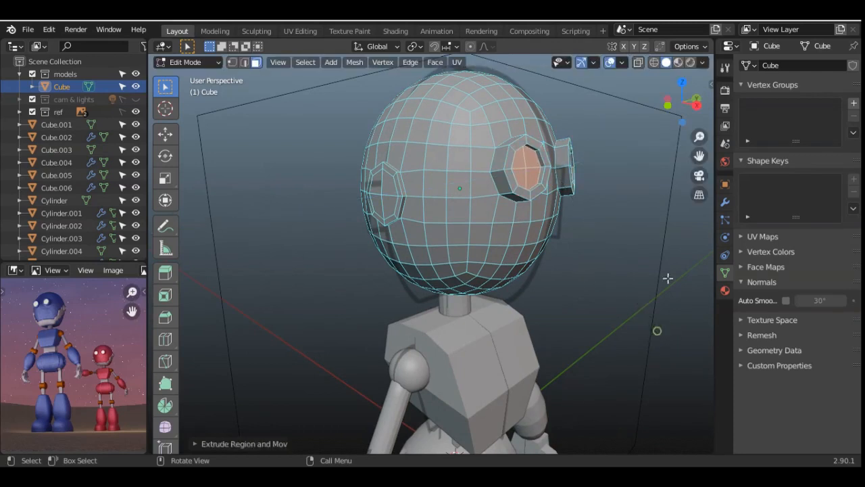
Step: Add a centred loop cut around the outer side walls of each protruding eye rim
drag(679, 103, 673, 120)
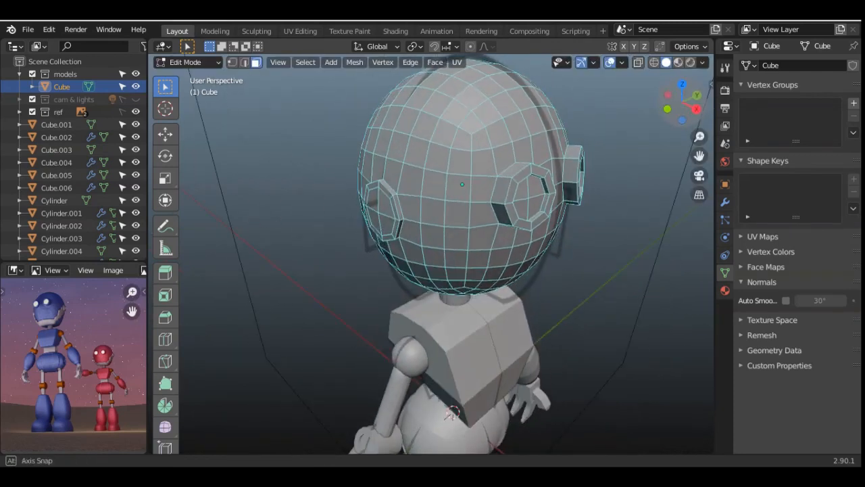
key(ctrl+r)
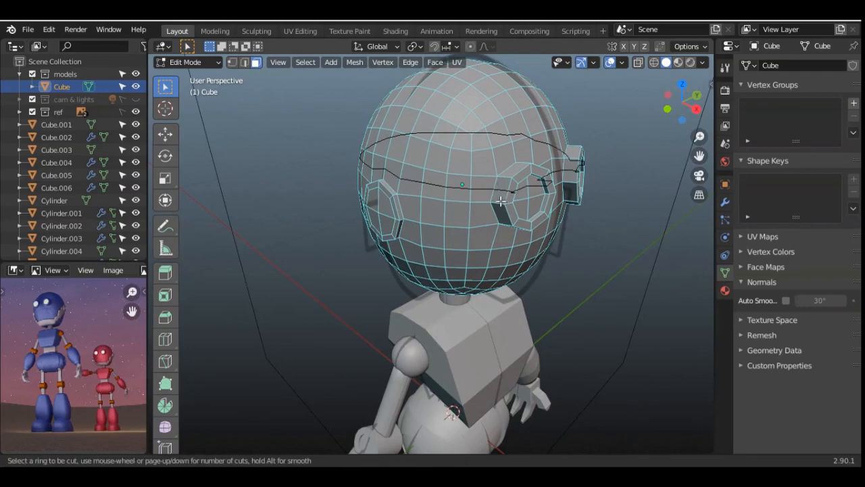
click(501, 201)
right_click(500, 202)
key(ctrl+r)
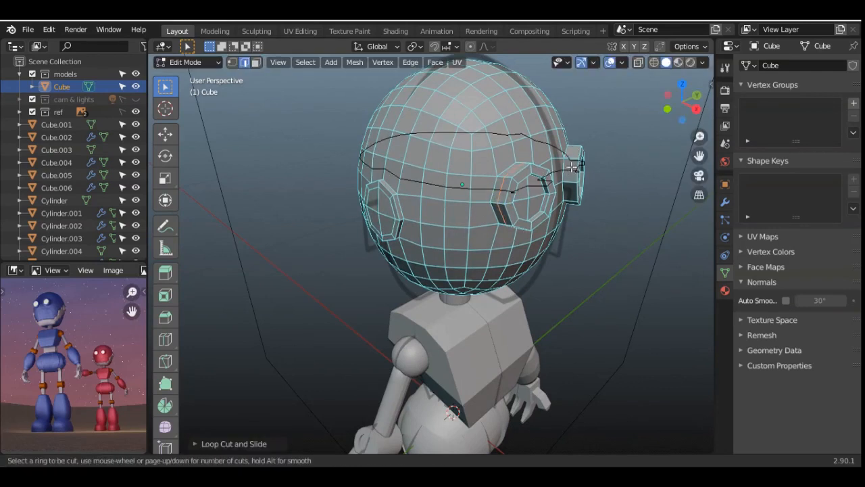
click(573, 166)
right_click(626, 217)
Step: Return to Object Mode, shade the head smooth and enable Auto Smooth at 30°
key(Tab)
key(KP_3)
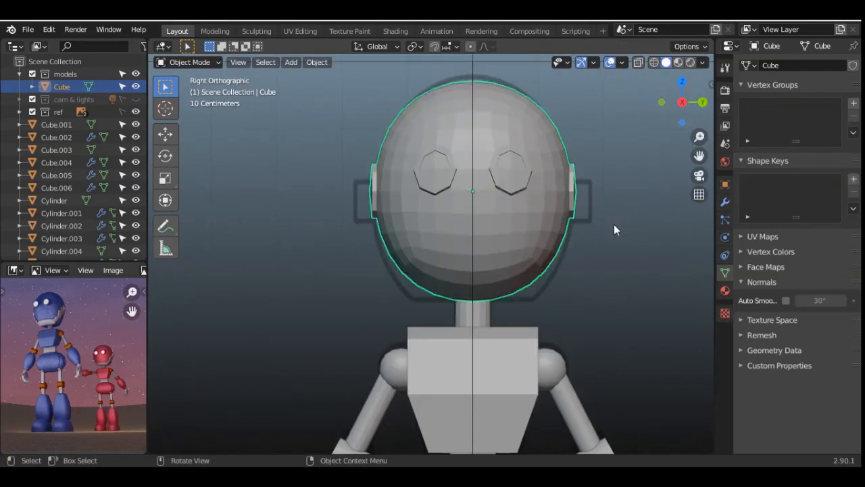
right_click(498, 219)
click(498, 219)
click(786, 301)
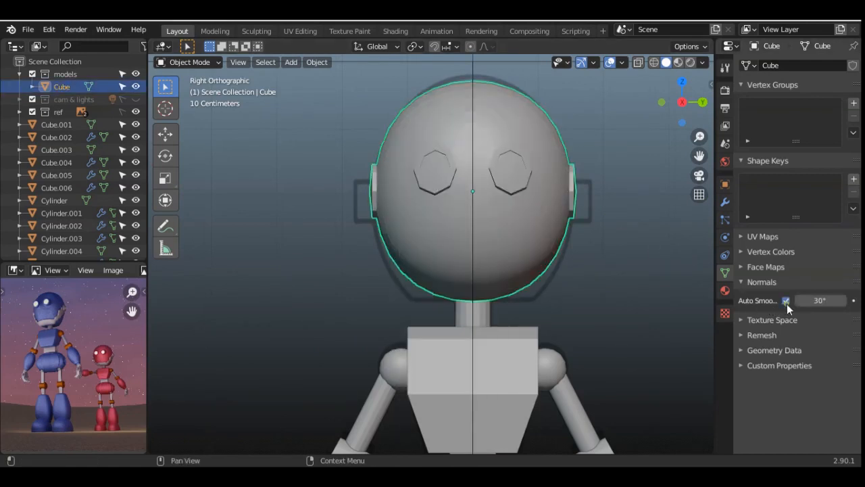
Step: Hide the ref collection and inspect the complete robot without its reference images
mouse_move(664, 265)
middle_down()
mouse_move(595, 297)
mouse_move(614, 201)
mouse_move(568, 216)
mouse_move(614, 211)
middle_up()
scroll(613, 198, down, 3)
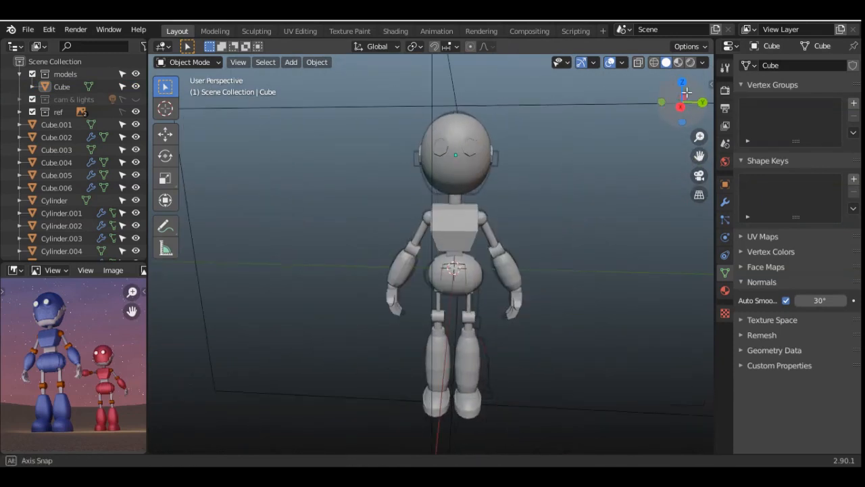
scroll(102, 186, down, 1)
click(20, 85)
click(133, 84)
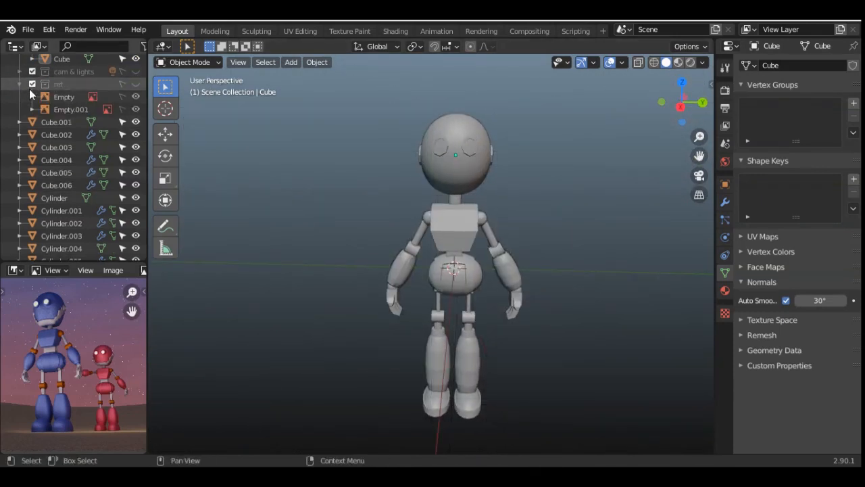
middle_drag(271, 210, 655, 220)
middle_drag(513, 223, 545, 216)
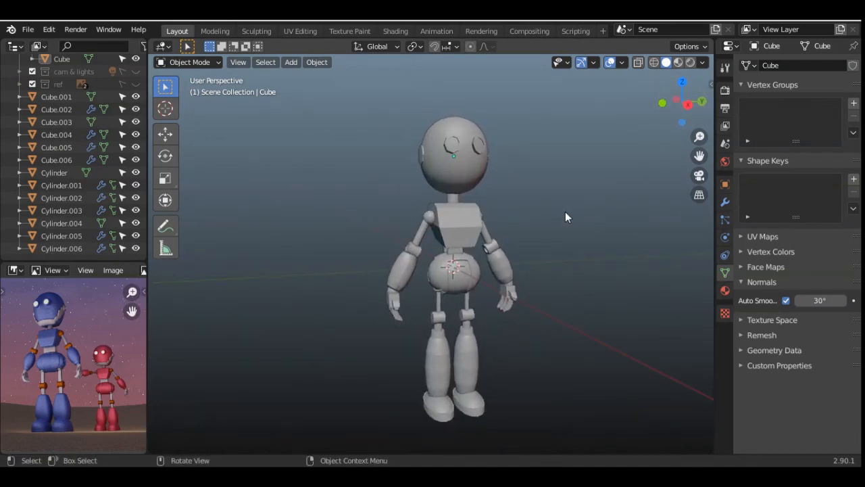